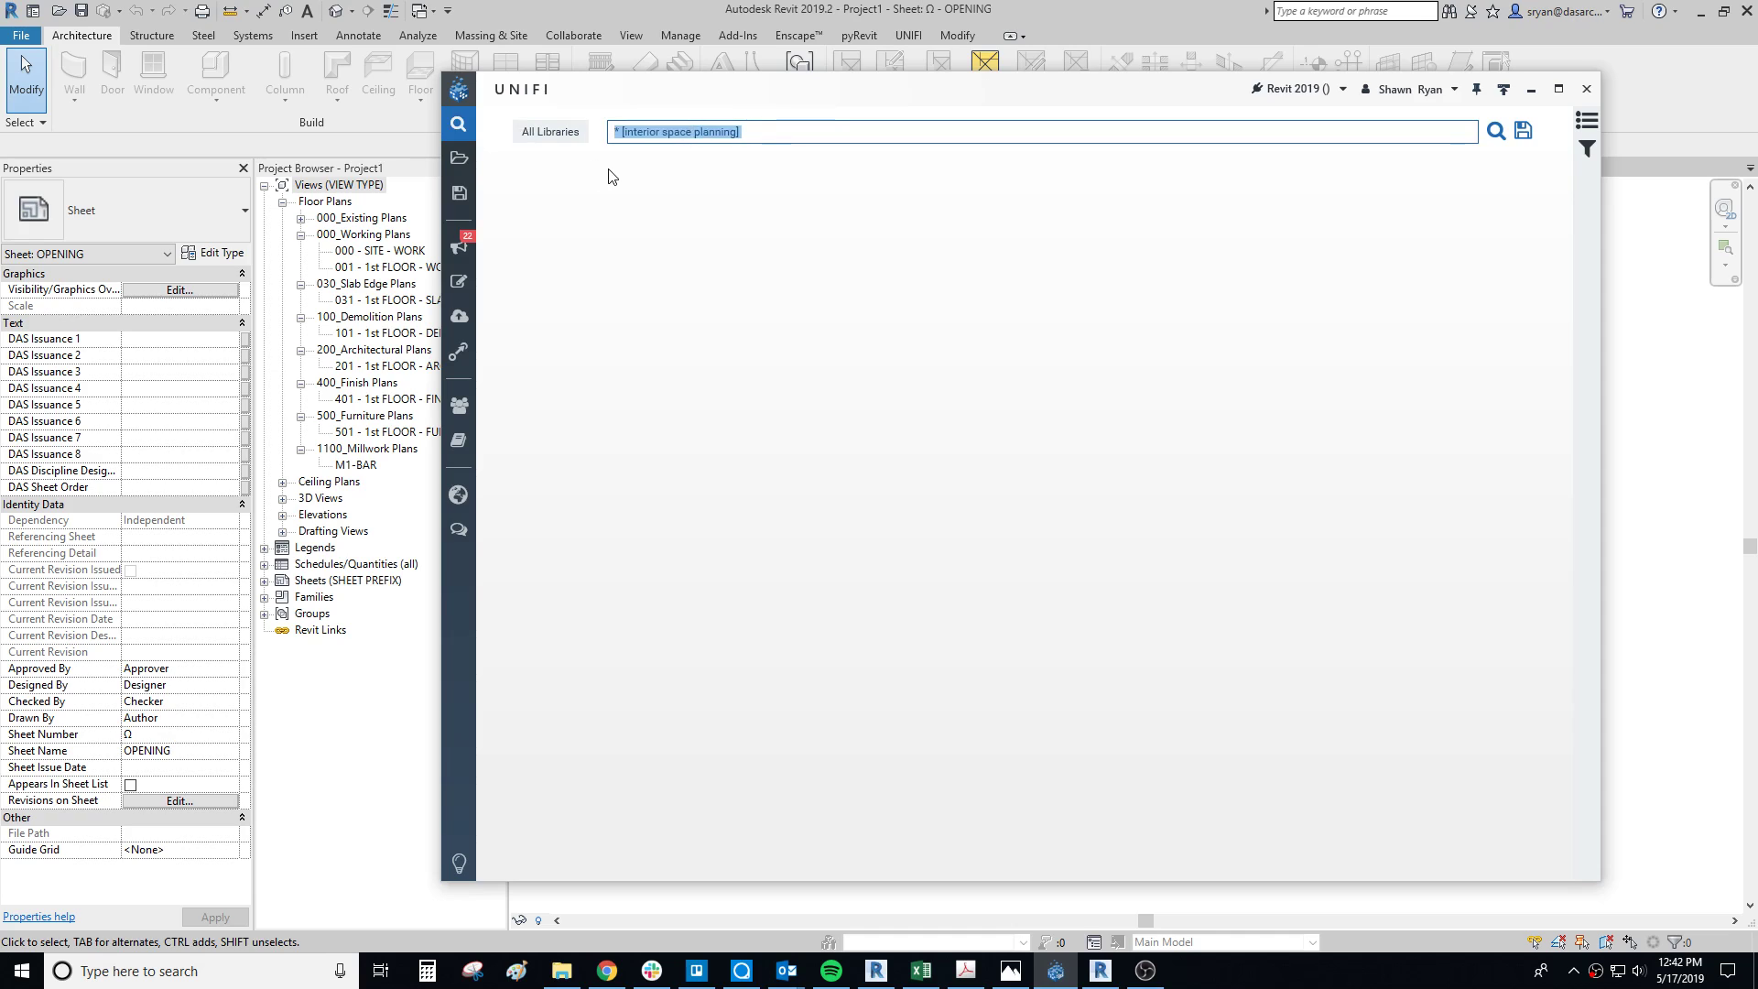
Look through the company library and channel groups in the search scope, and deselect Company Libraries
{"action": "left_click", "coordinate": [567, 134]}
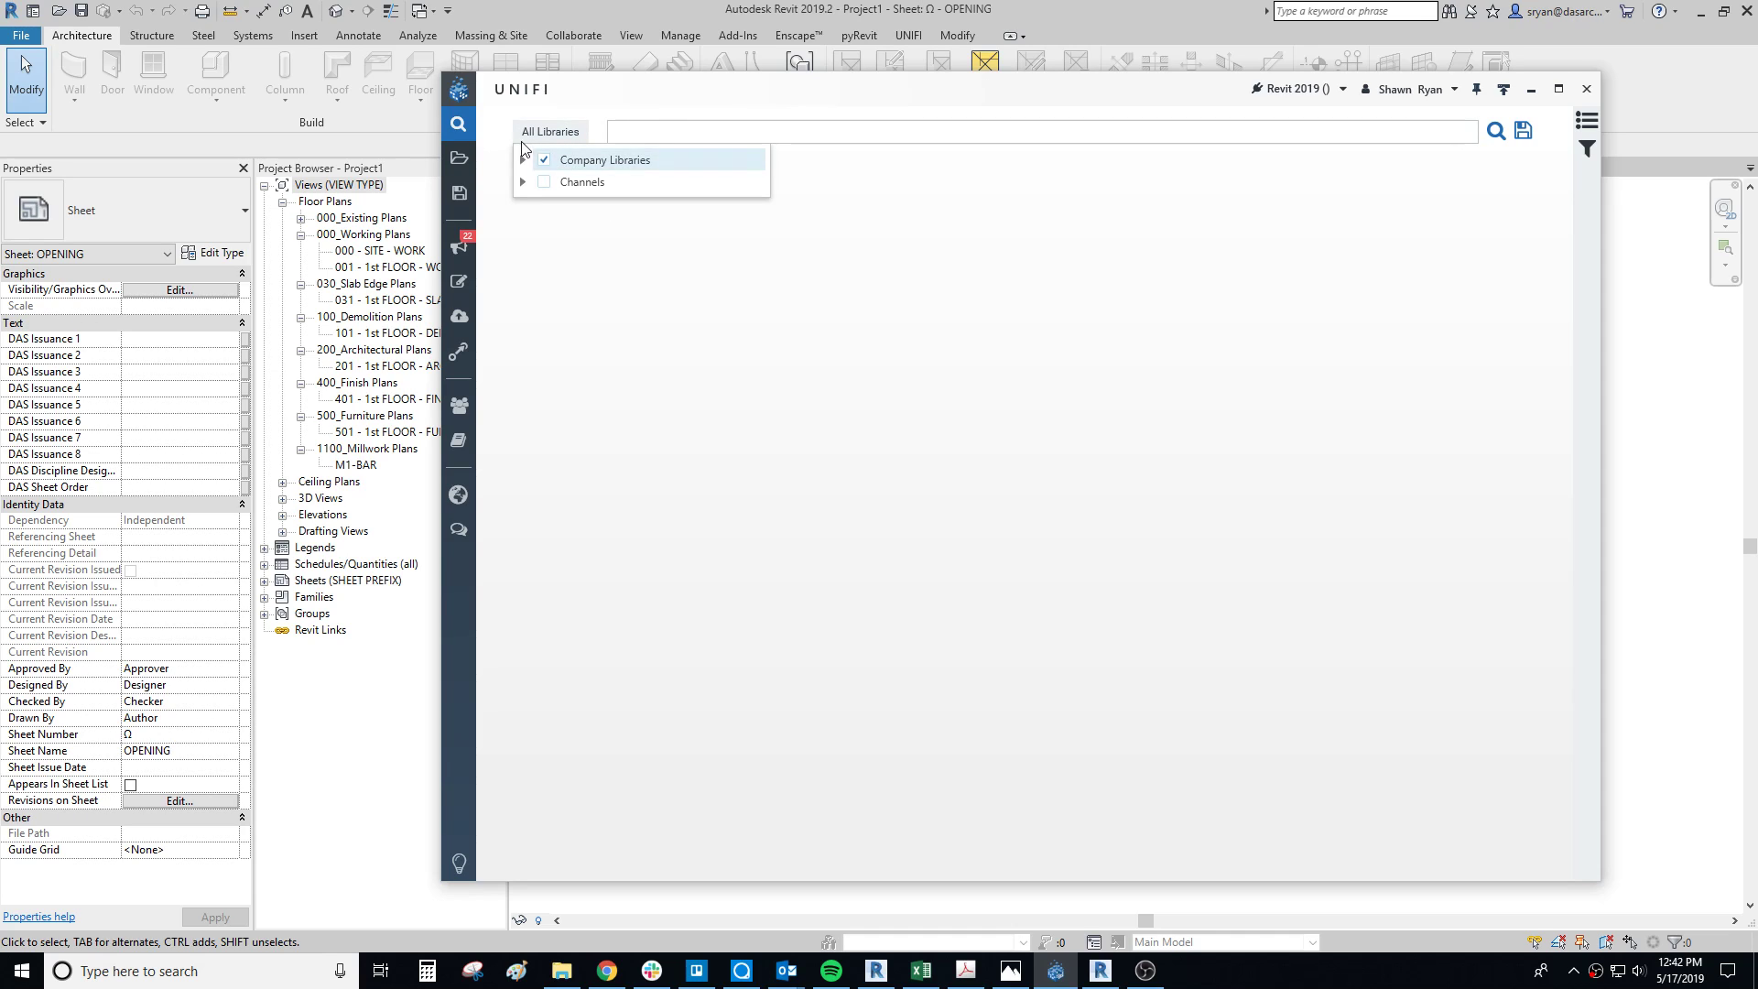
{"action": "left_click", "coordinate": [523, 160]}
{"action": "left_click", "coordinate": [522, 160]}
{"action": "left_click", "coordinate": [523, 184]}
{"action": "left_click", "coordinate": [524, 182]}
{"action": "left_click", "coordinate": [544, 160]}
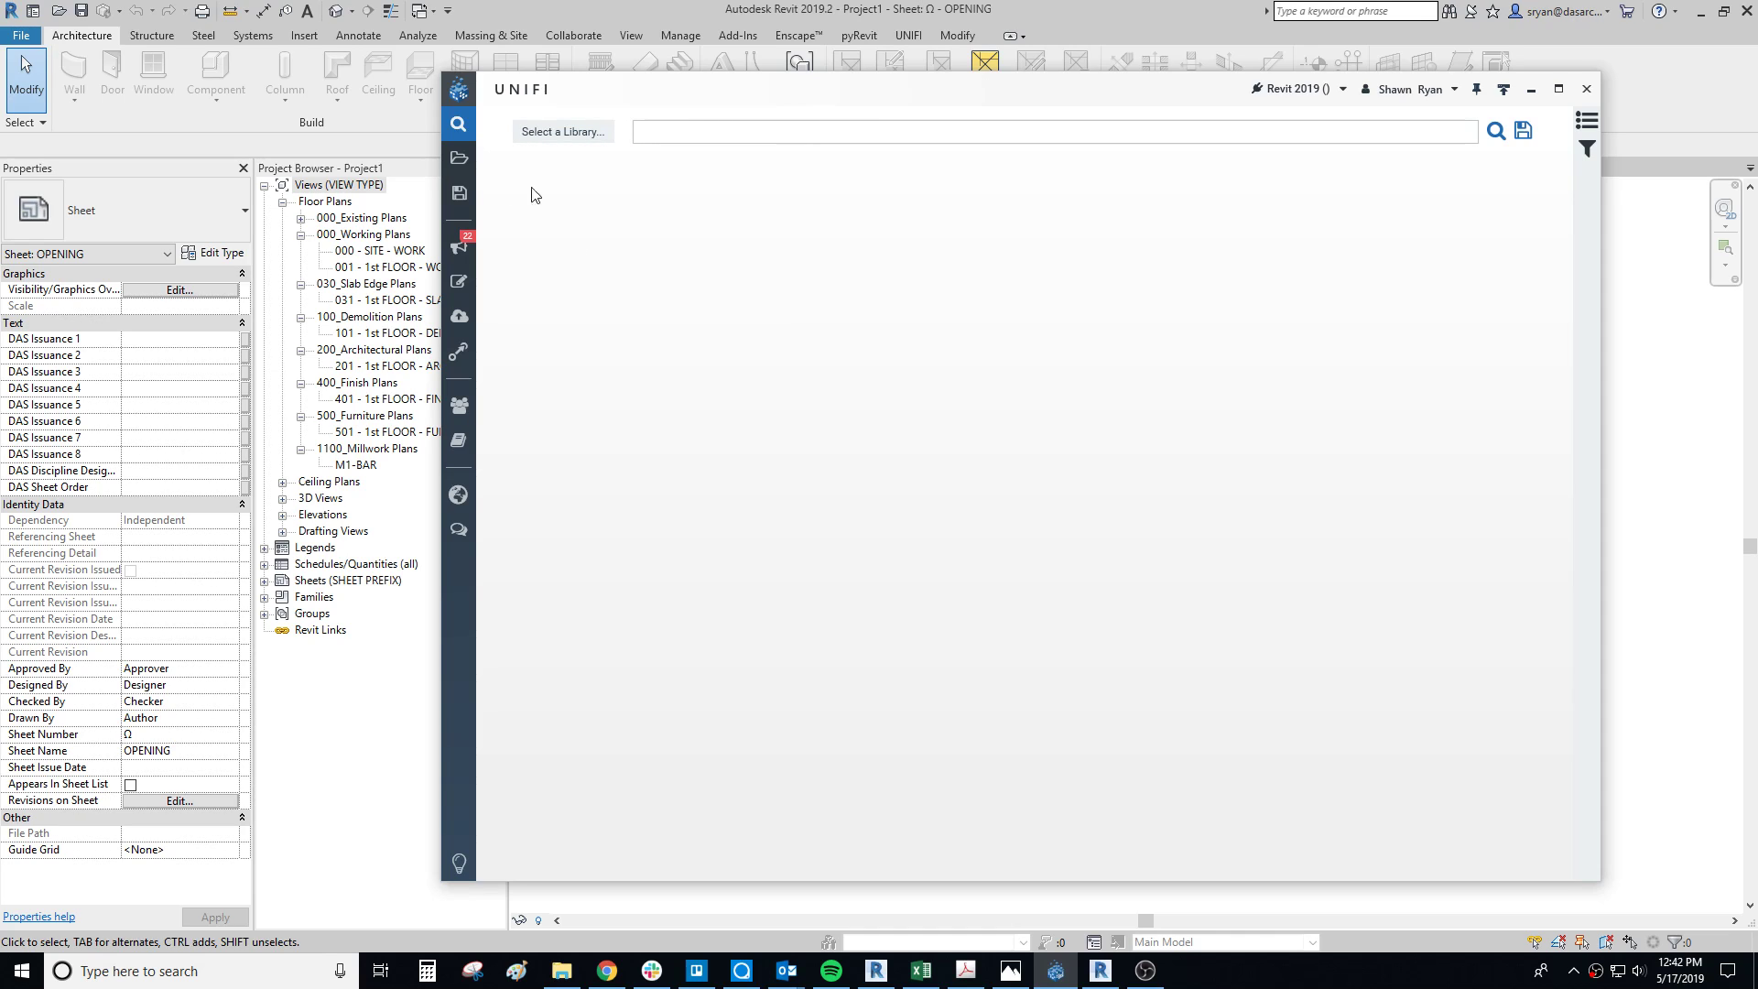
Browse the available content sources, viewing the channels and the company libraries
{"action": "left_click", "coordinate": [462, 159]}
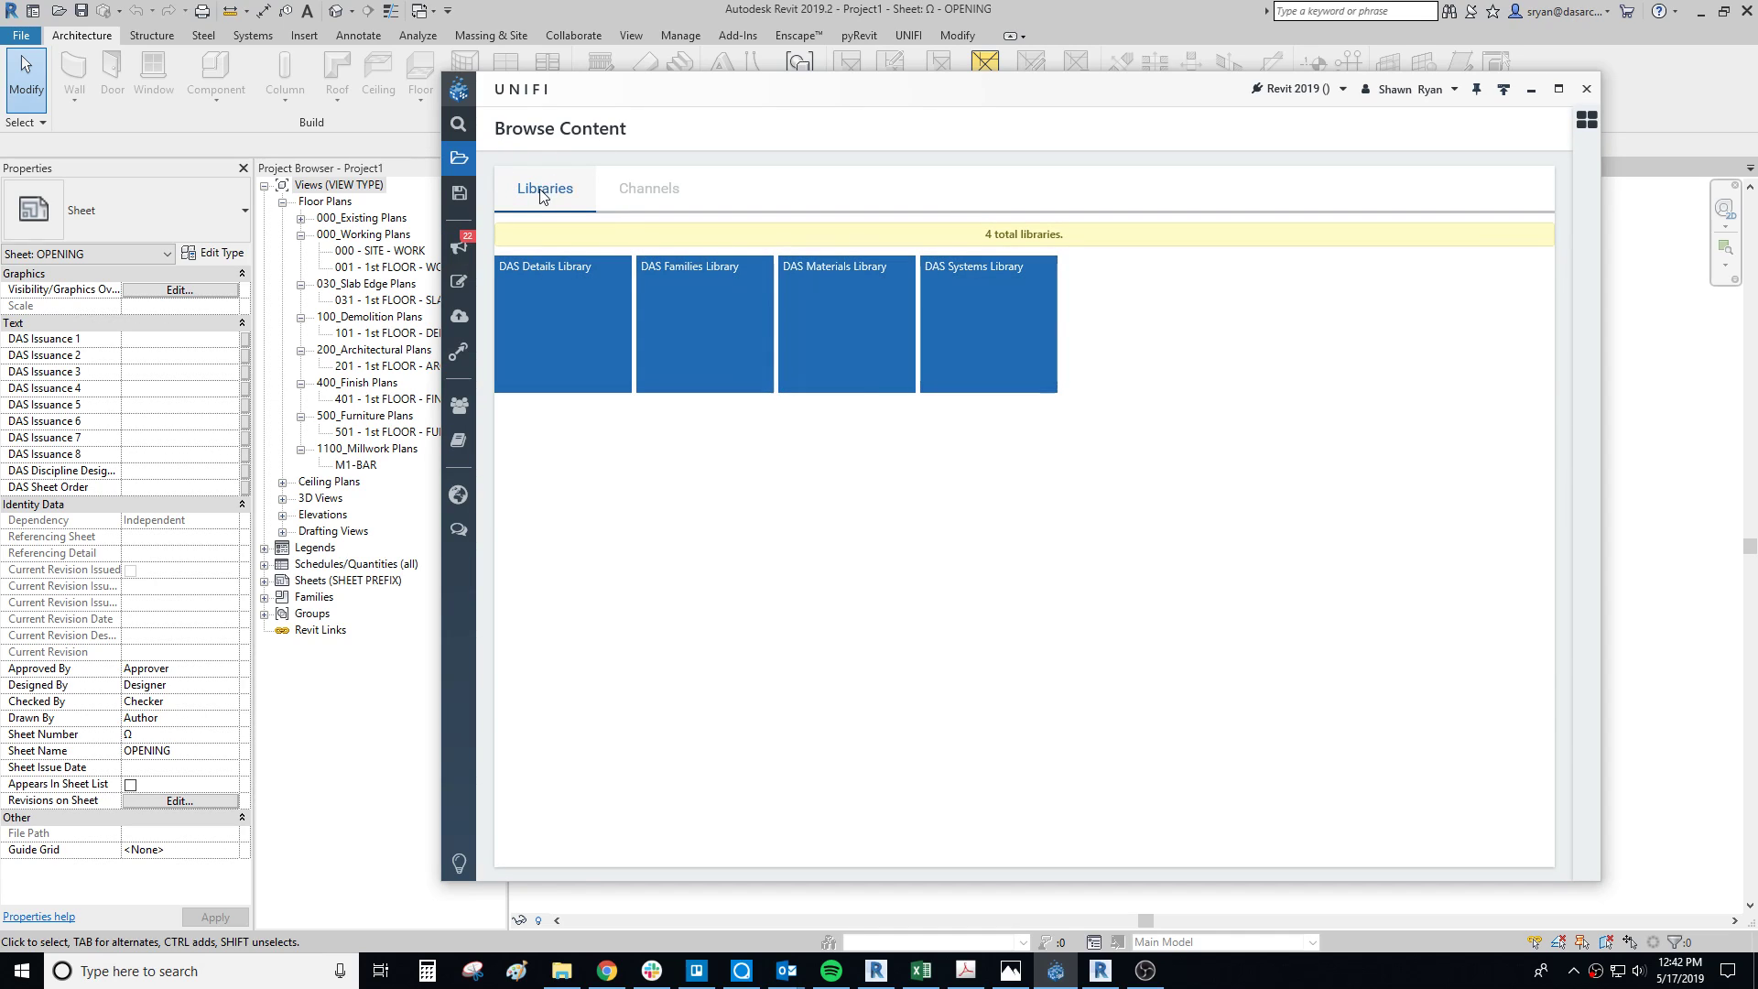
{"action": "left_click", "coordinate": [640, 189]}
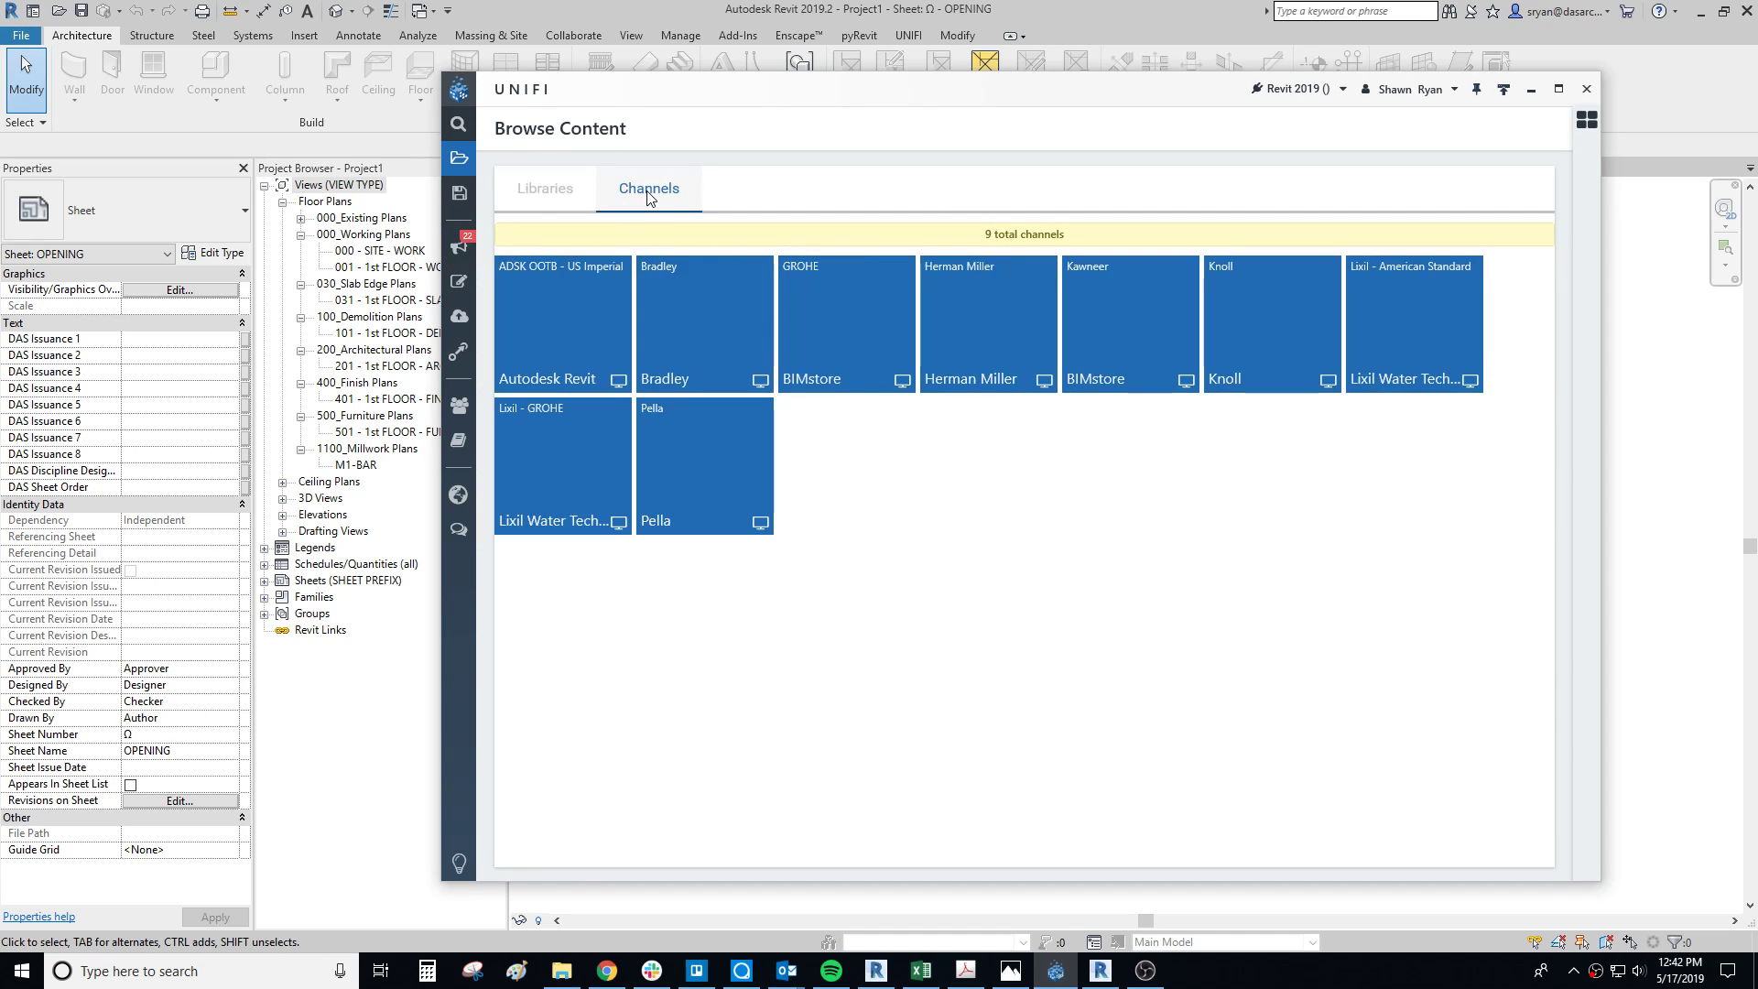
{"action": "left_click", "coordinate": [560, 192]}
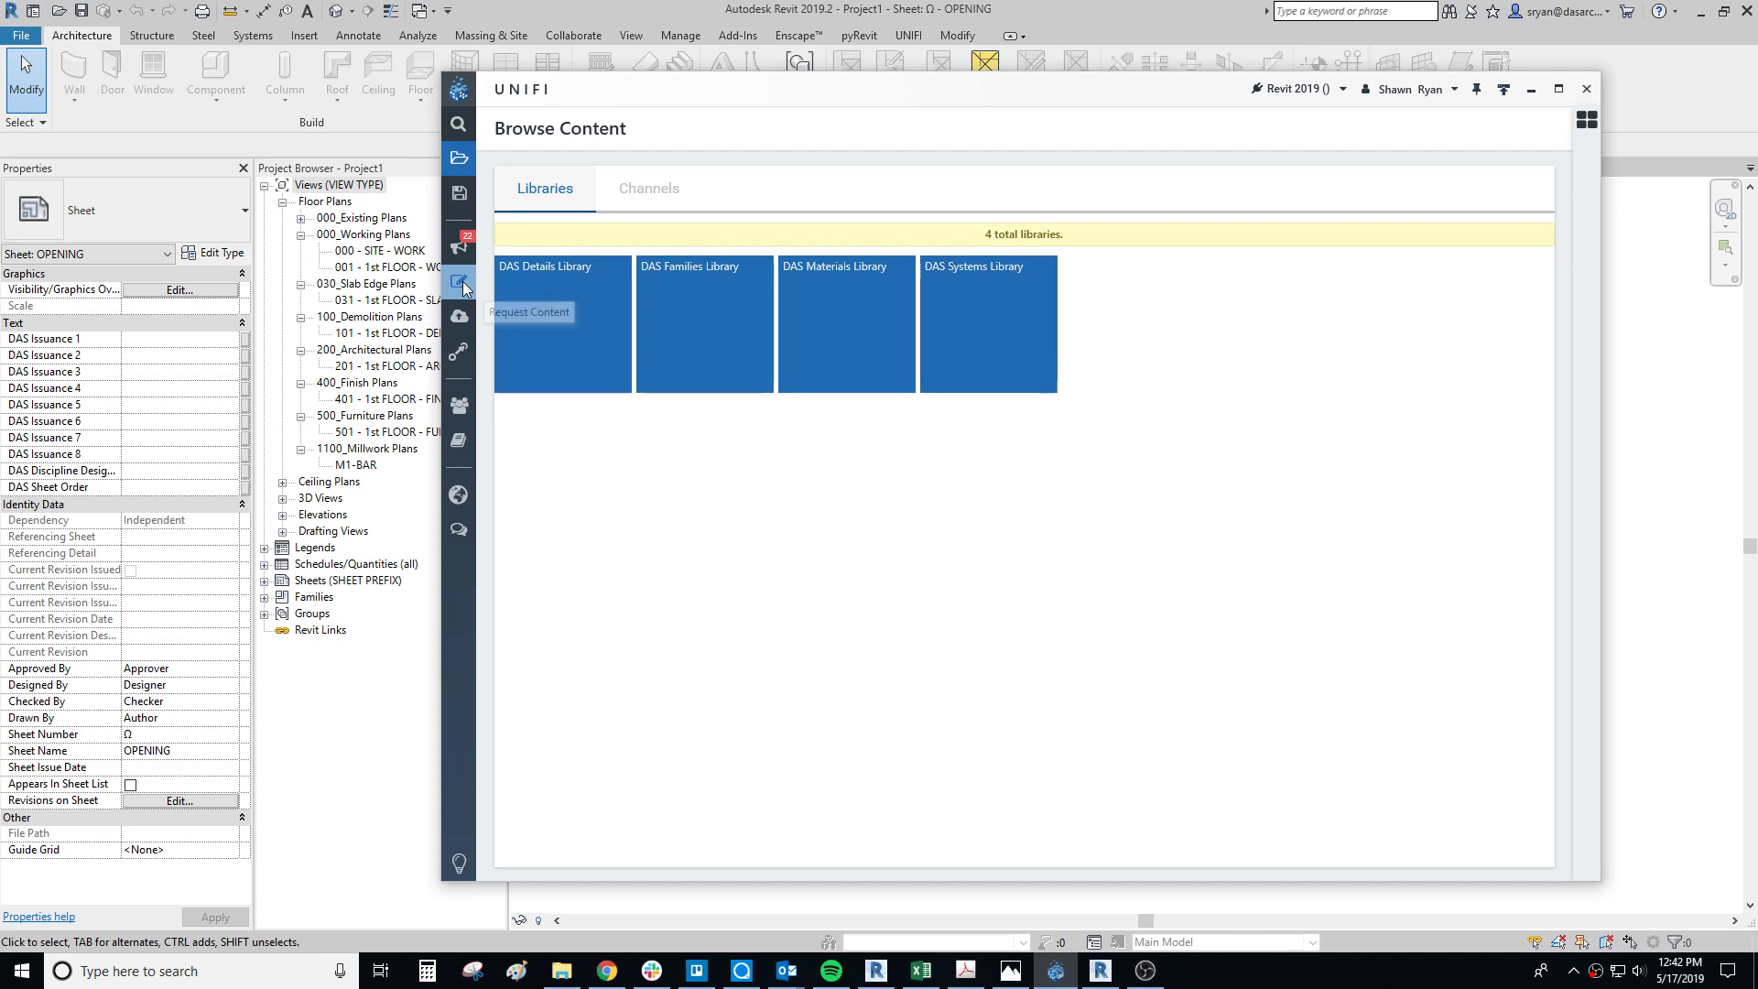
Look over the content upload form, the content request form and the company's saved searches
{"action": "left_click", "coordinate": [462, 313]}
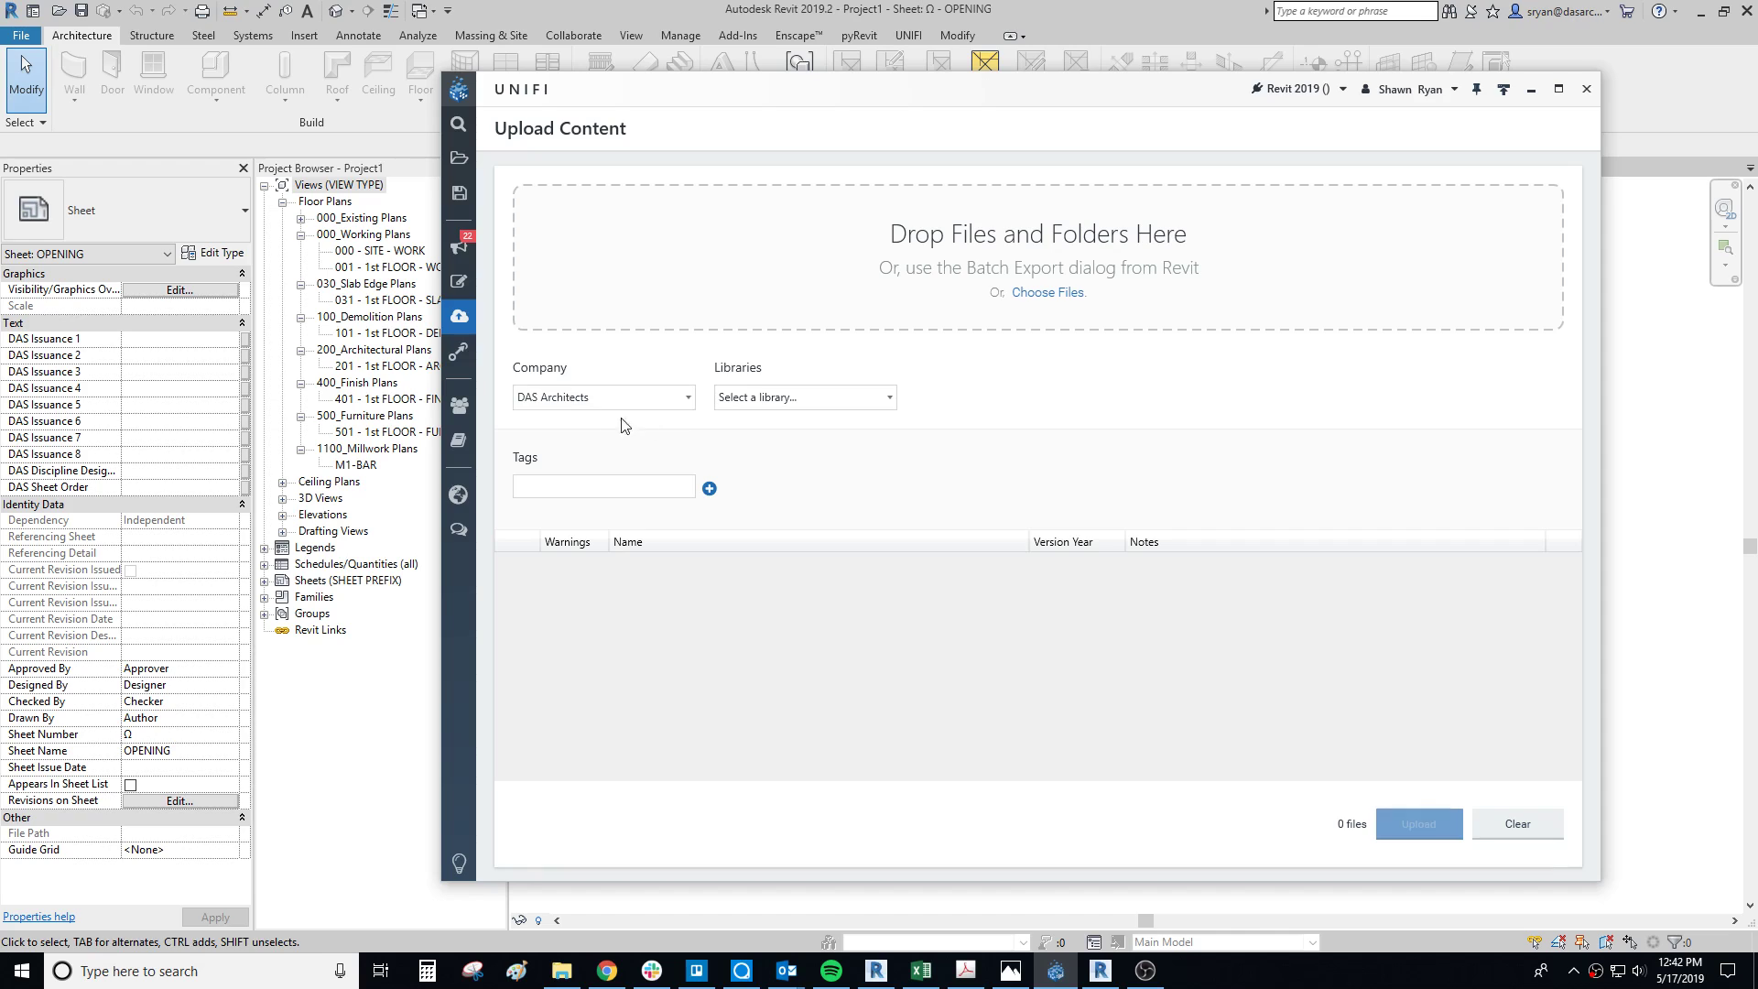
{"action": "left_click", "coordinate": [461, 283]}
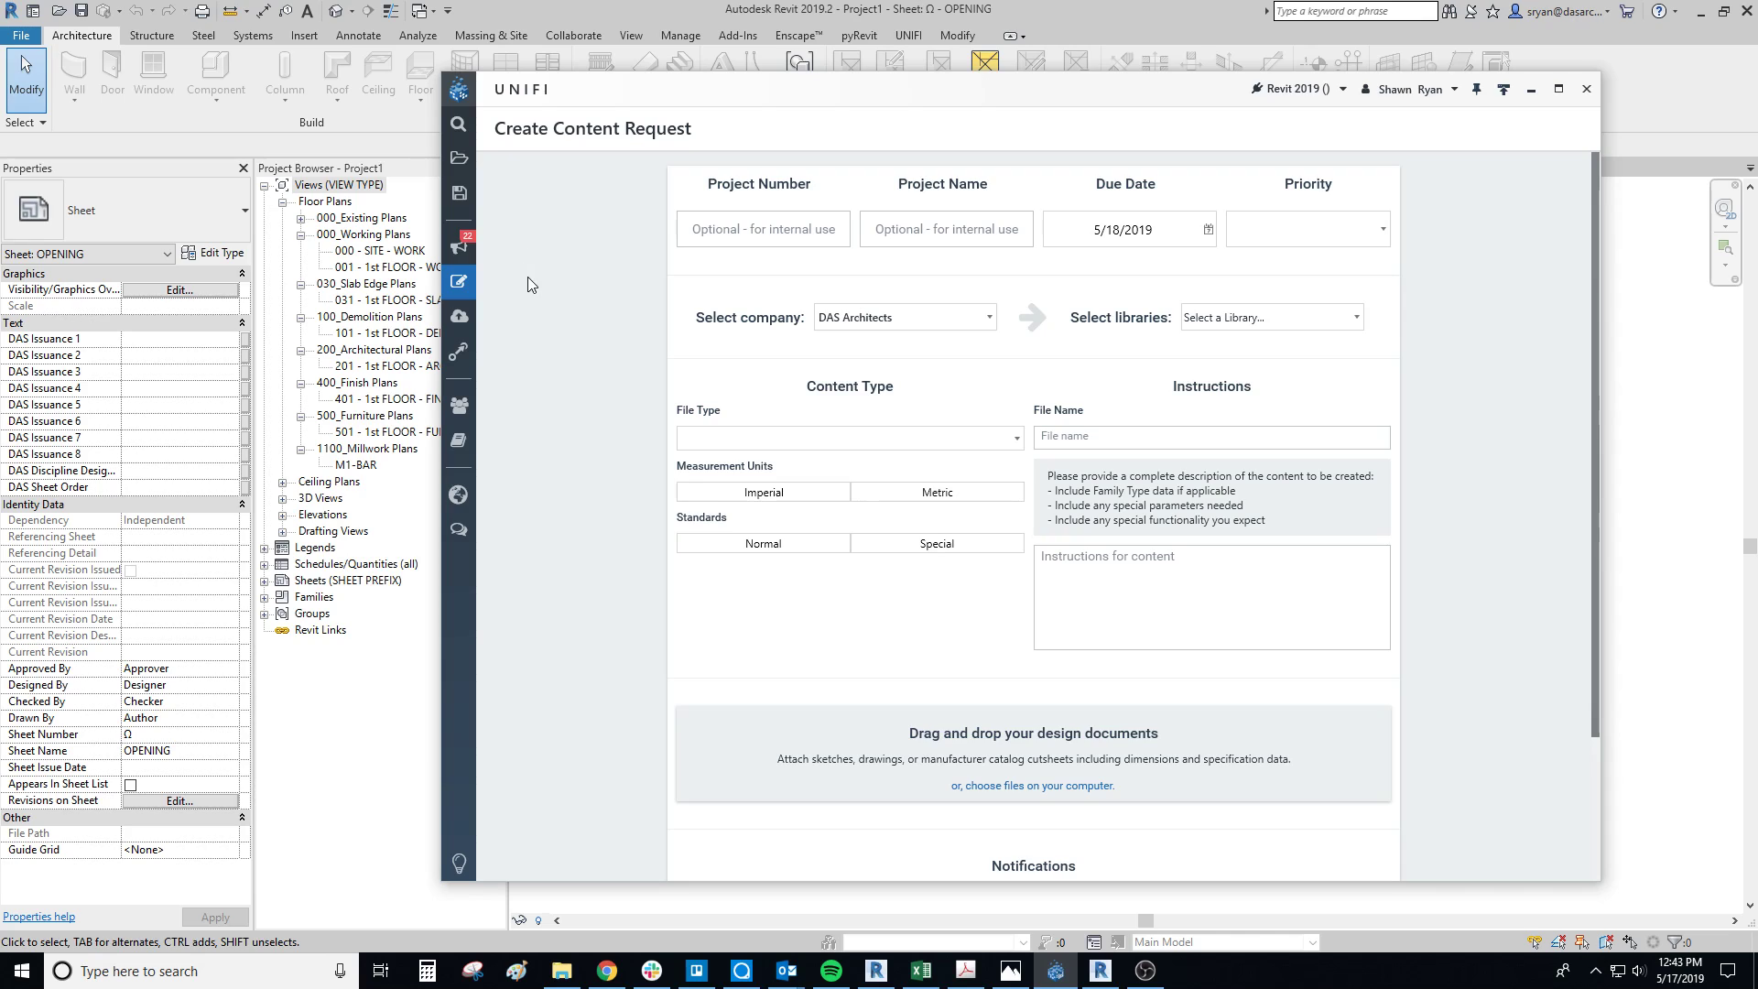
{"action": "left_click", "coordinate": [464, 192]}
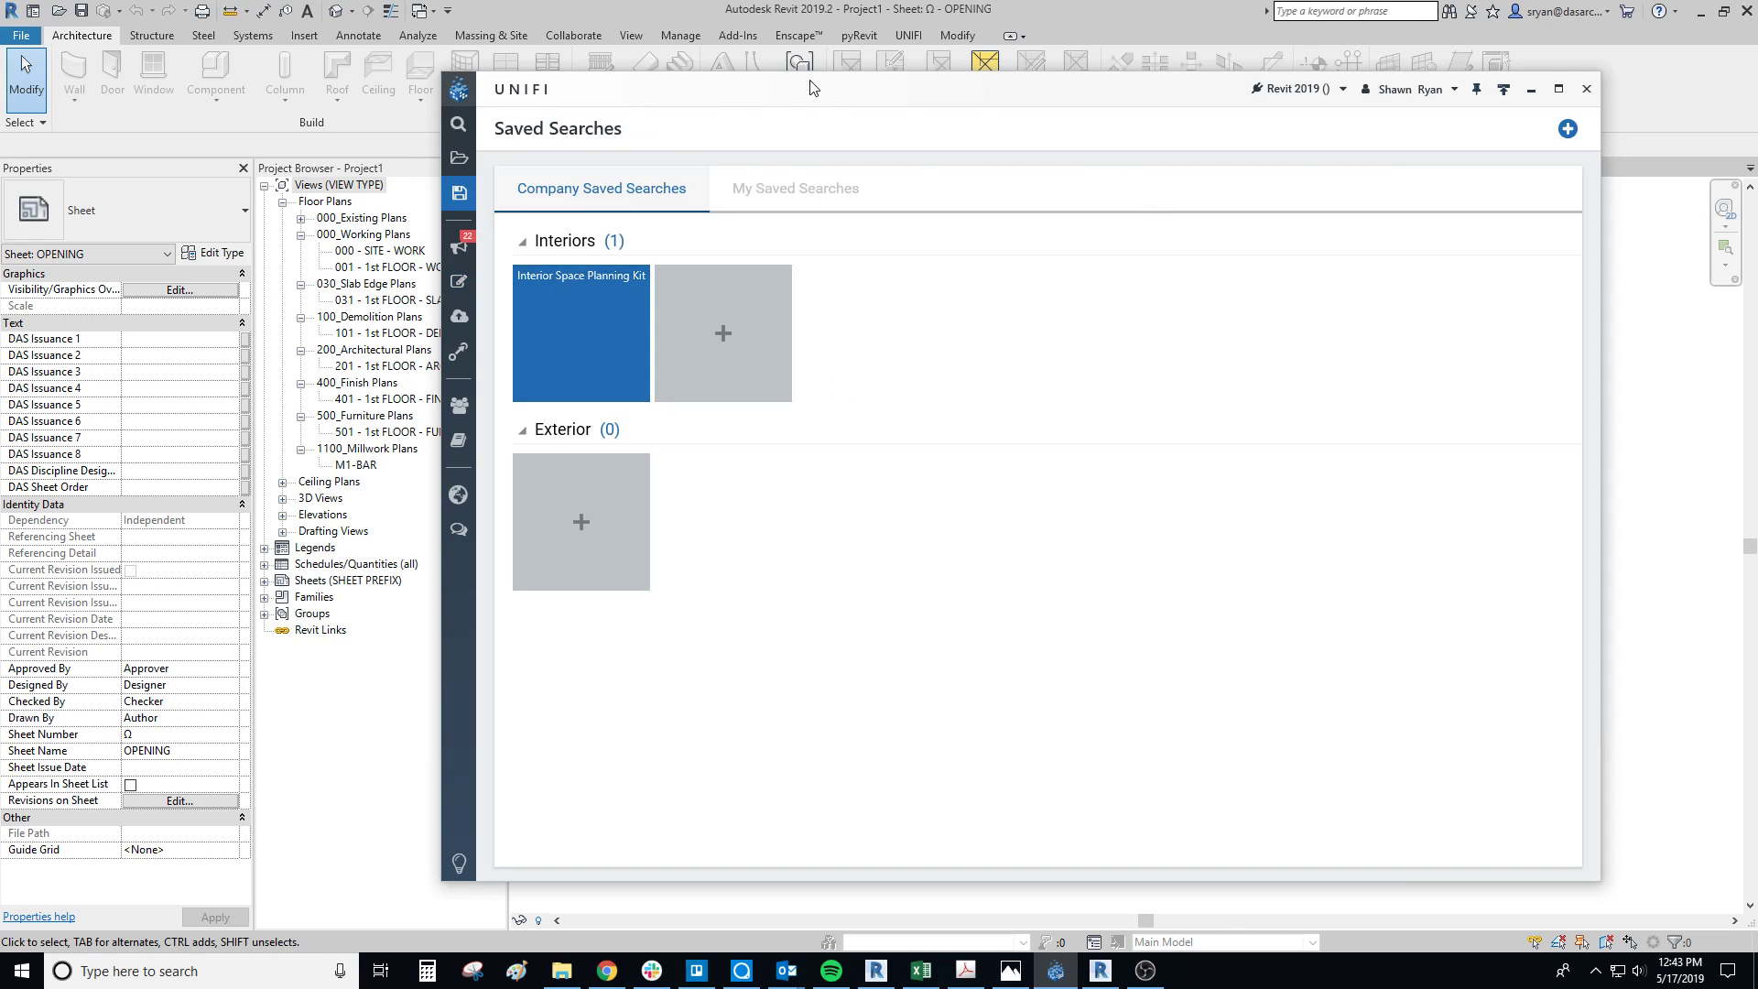
Browse the Furniture category of the DAS Families Library and look through its families
{"action": "left_click", "coordinate": [464, 157]}
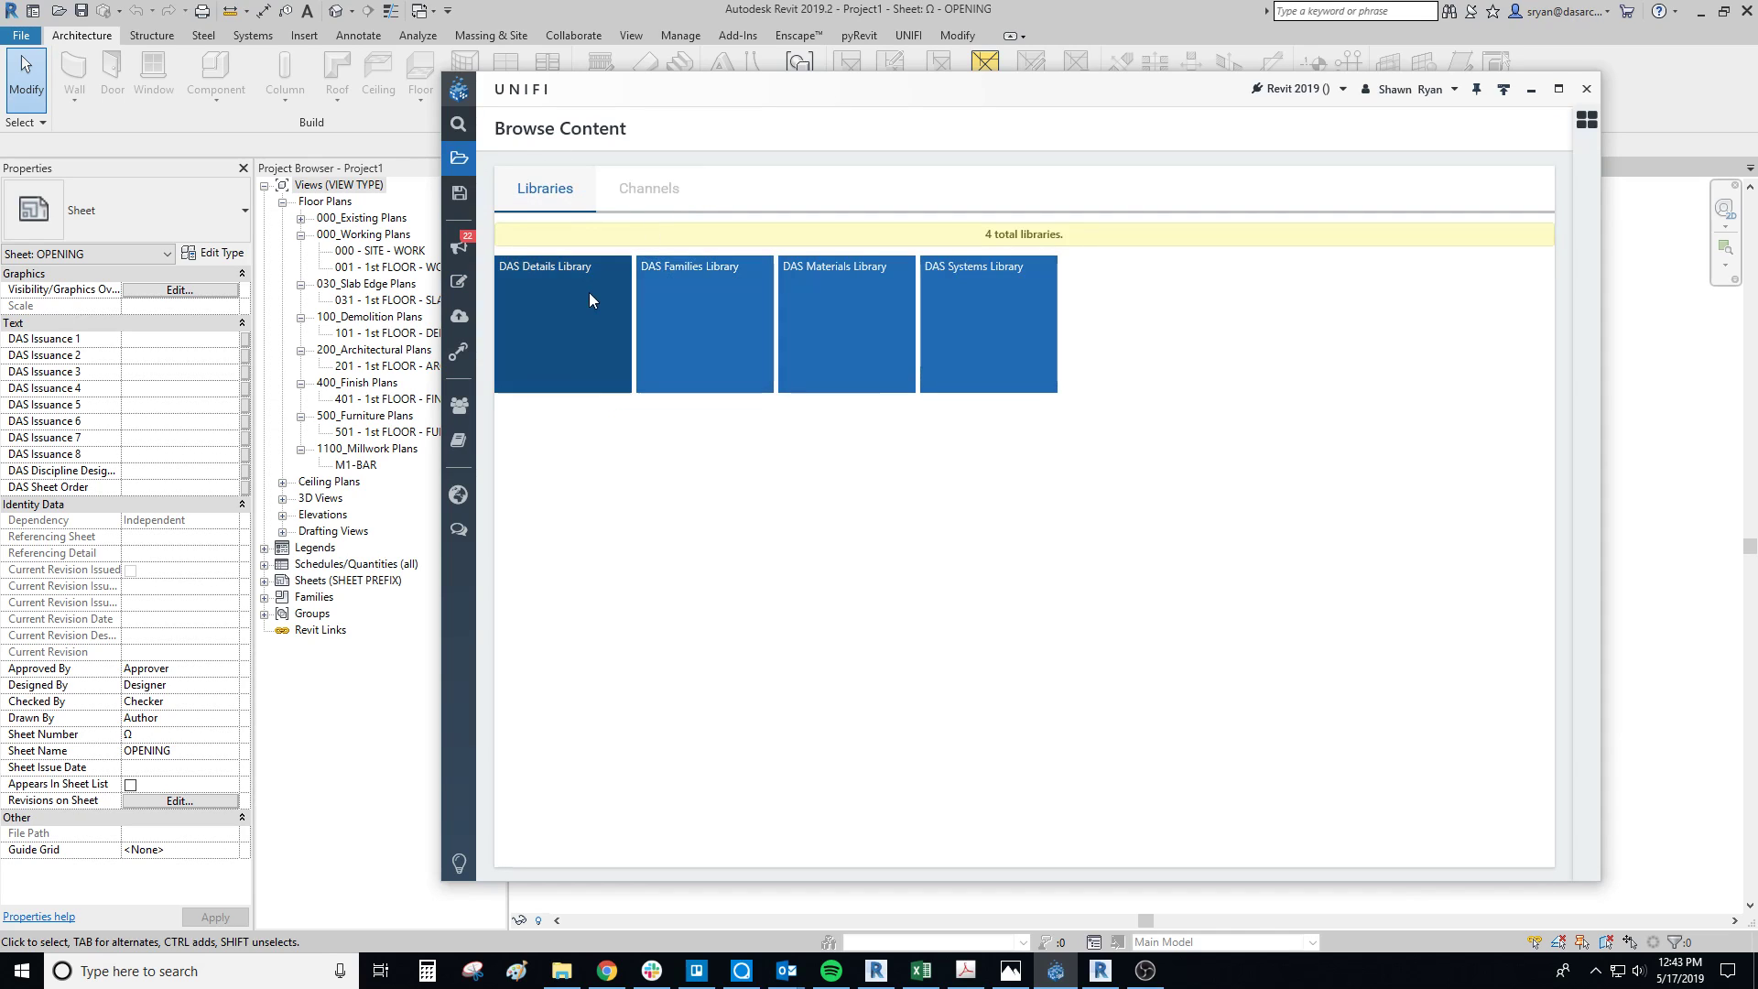
{"action": "left_click", "coordinate": [698, 267]}
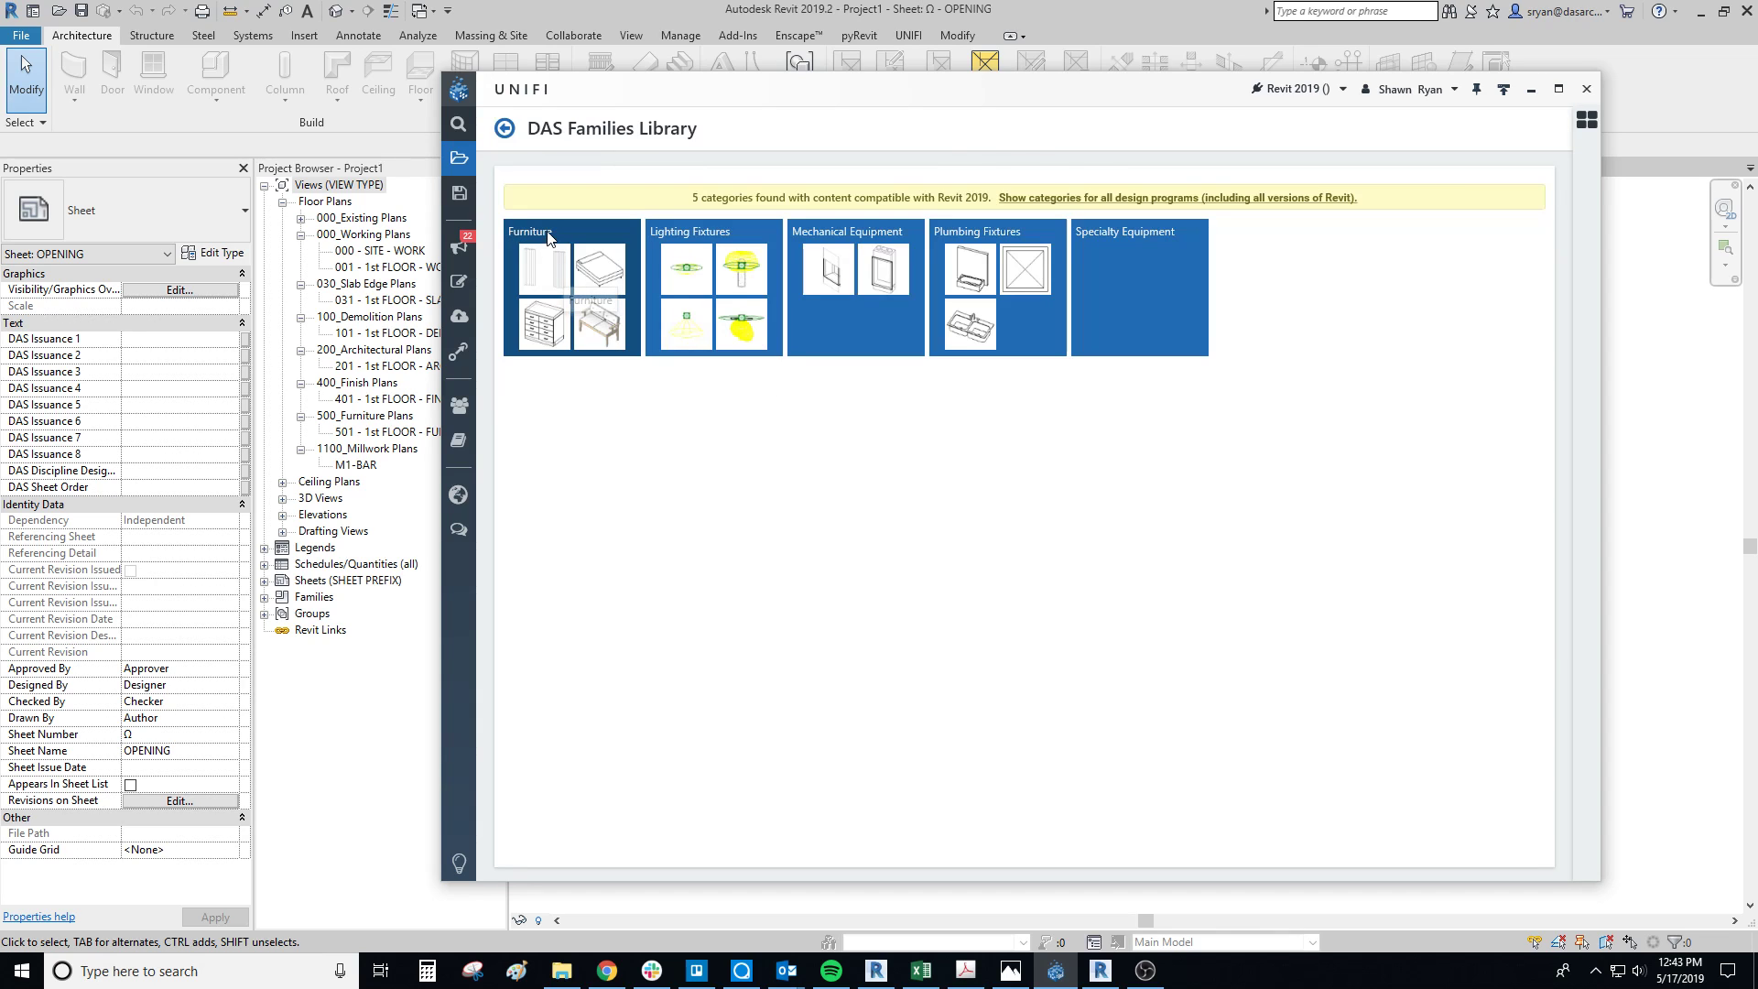
{"action": "left_click", "coordinate": [550, 236]}
{"action": "scroll", "coordinate": [794, 433], "scroll_direction": "down", "scroll_amount": 5}
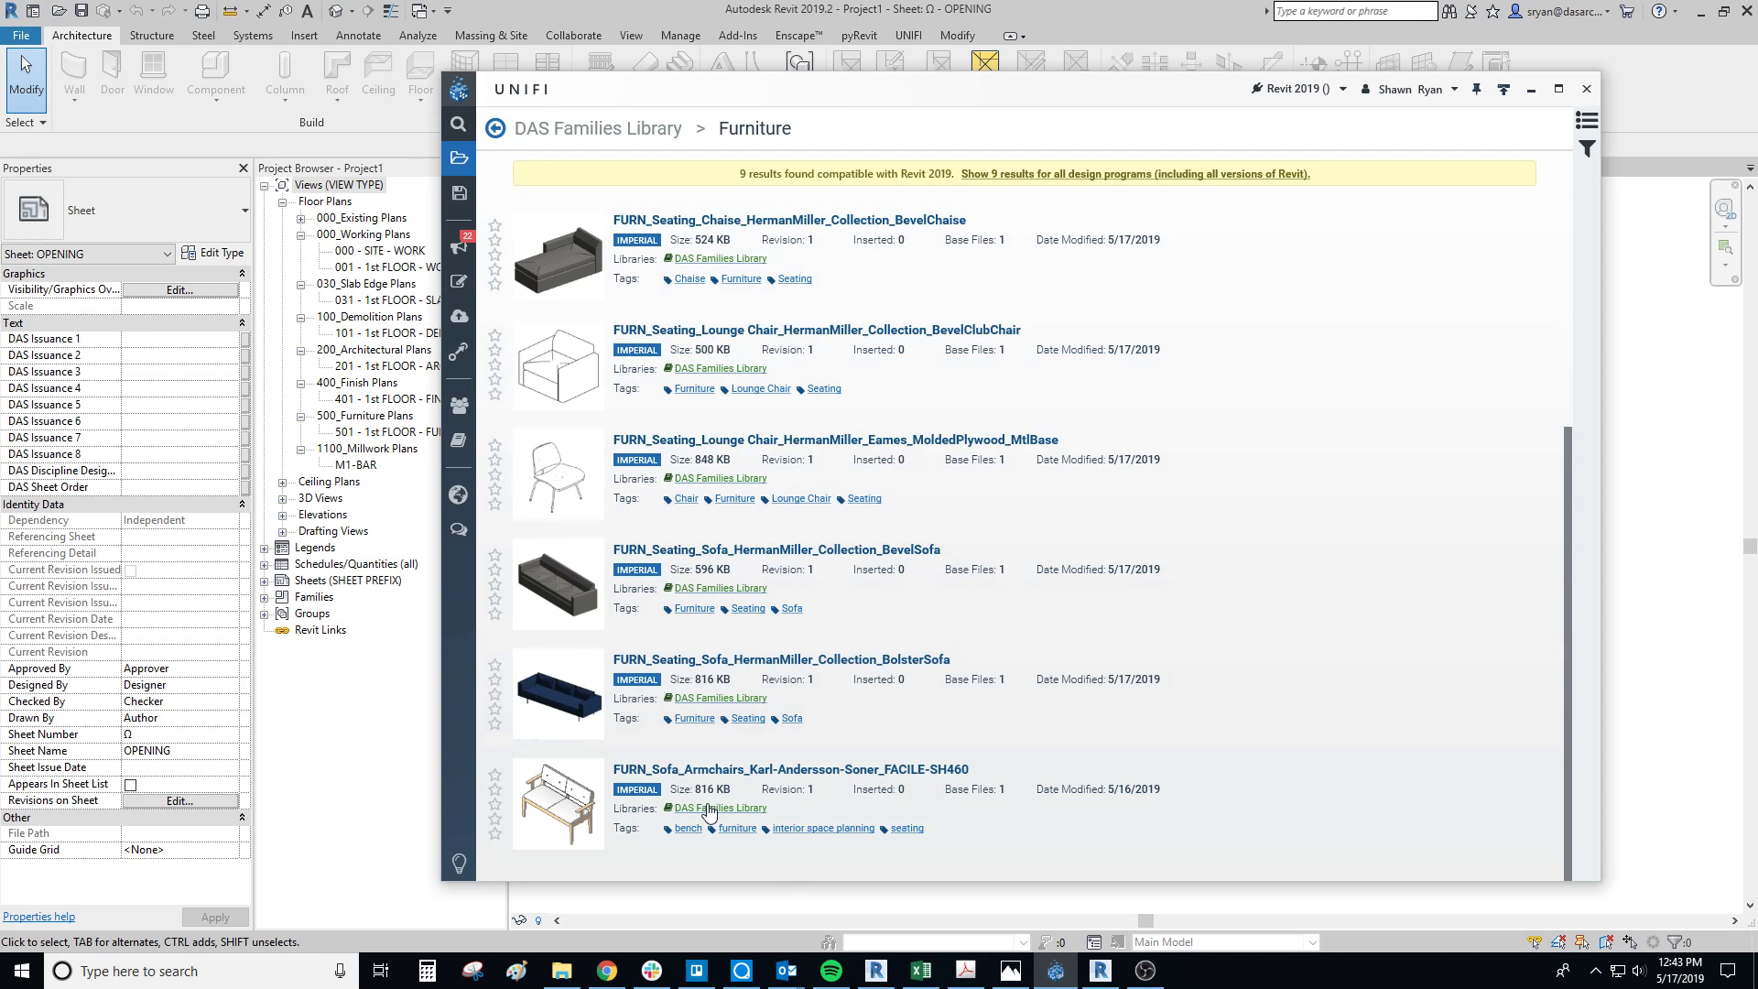
{"action": "scroll", "coordinate": [733, 689], "scroll_direction": "up", "scroll_amount": 3}
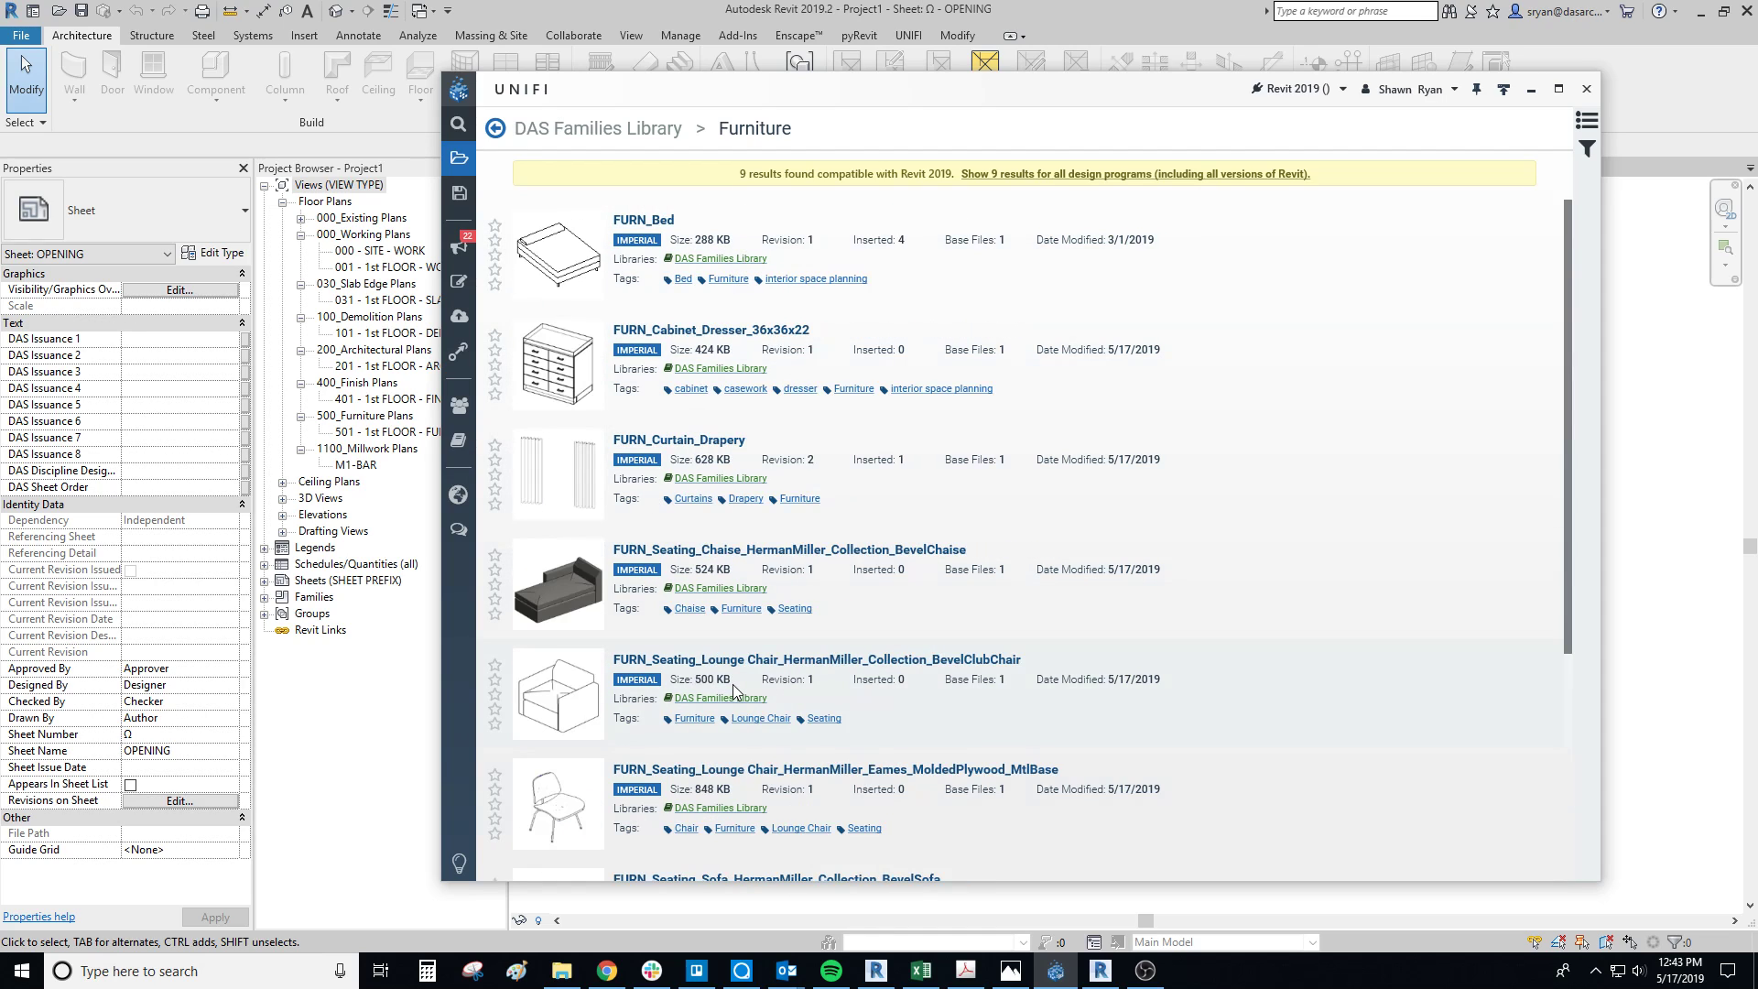
Review the filter options available for the Furniture families and close them without applying any filter
{"action": "left_click", "coordinate": [1589, 149]}
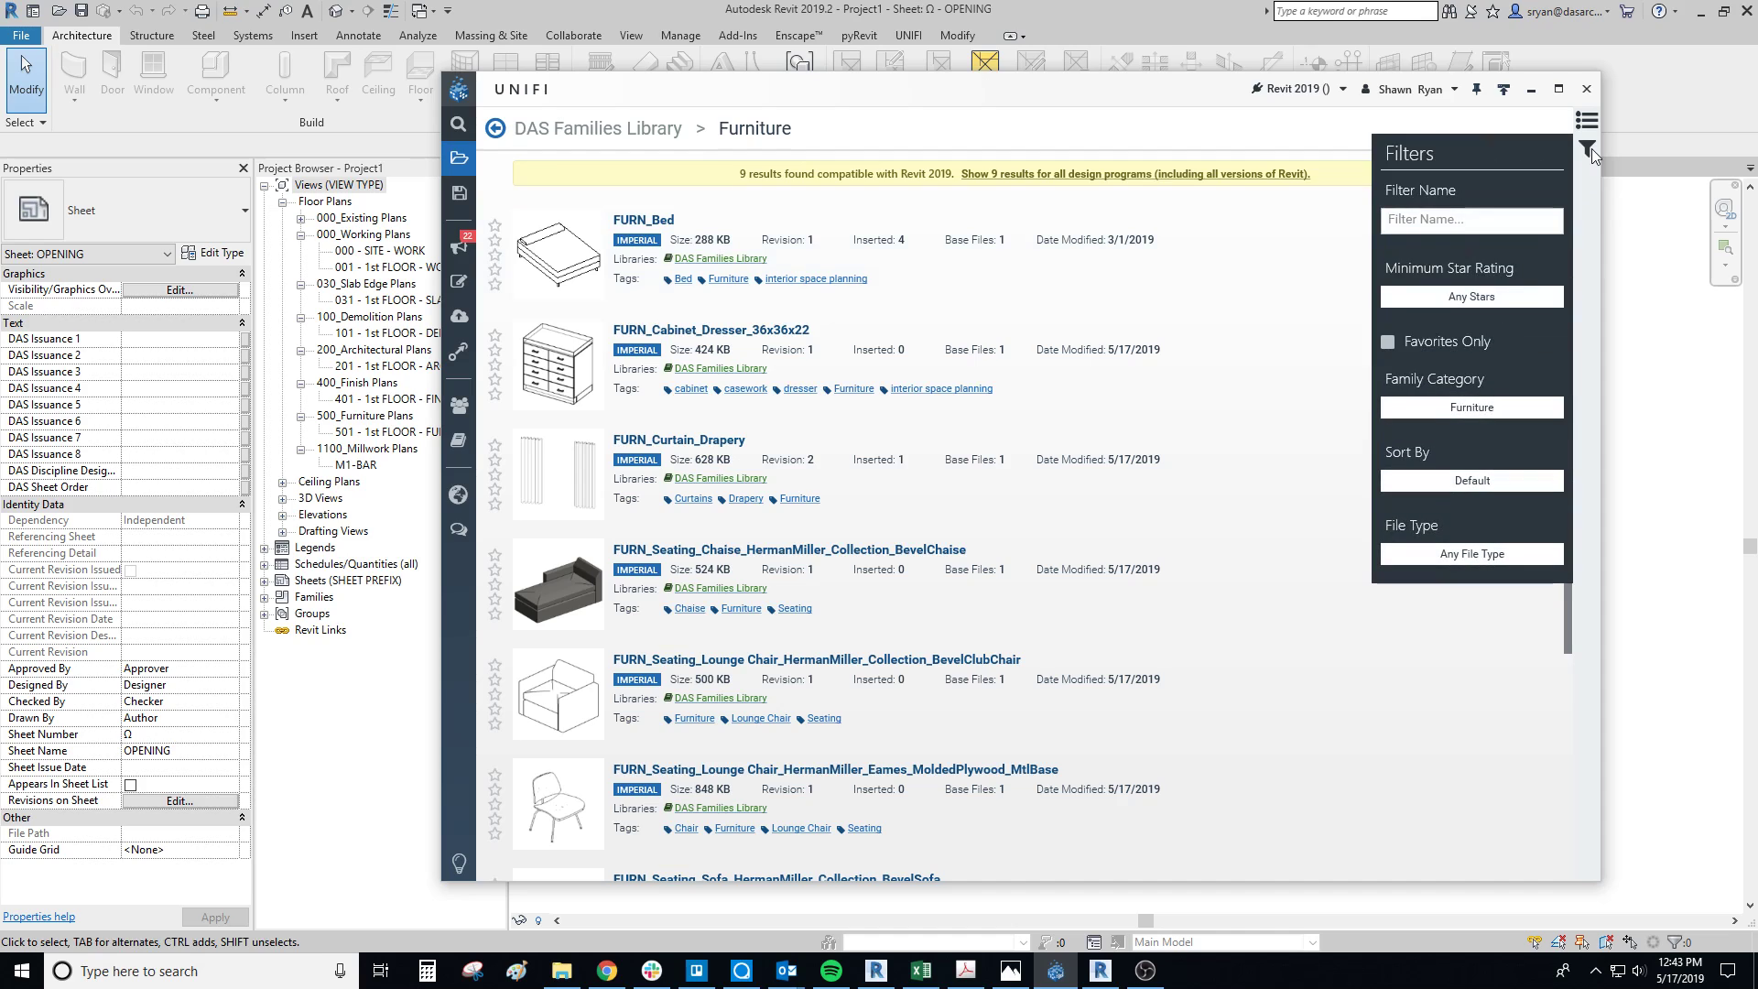
{"action": "left_click", "coordinate": [1420, 218]}
{"action": "left_click", "coordinate": [1391, 648]}
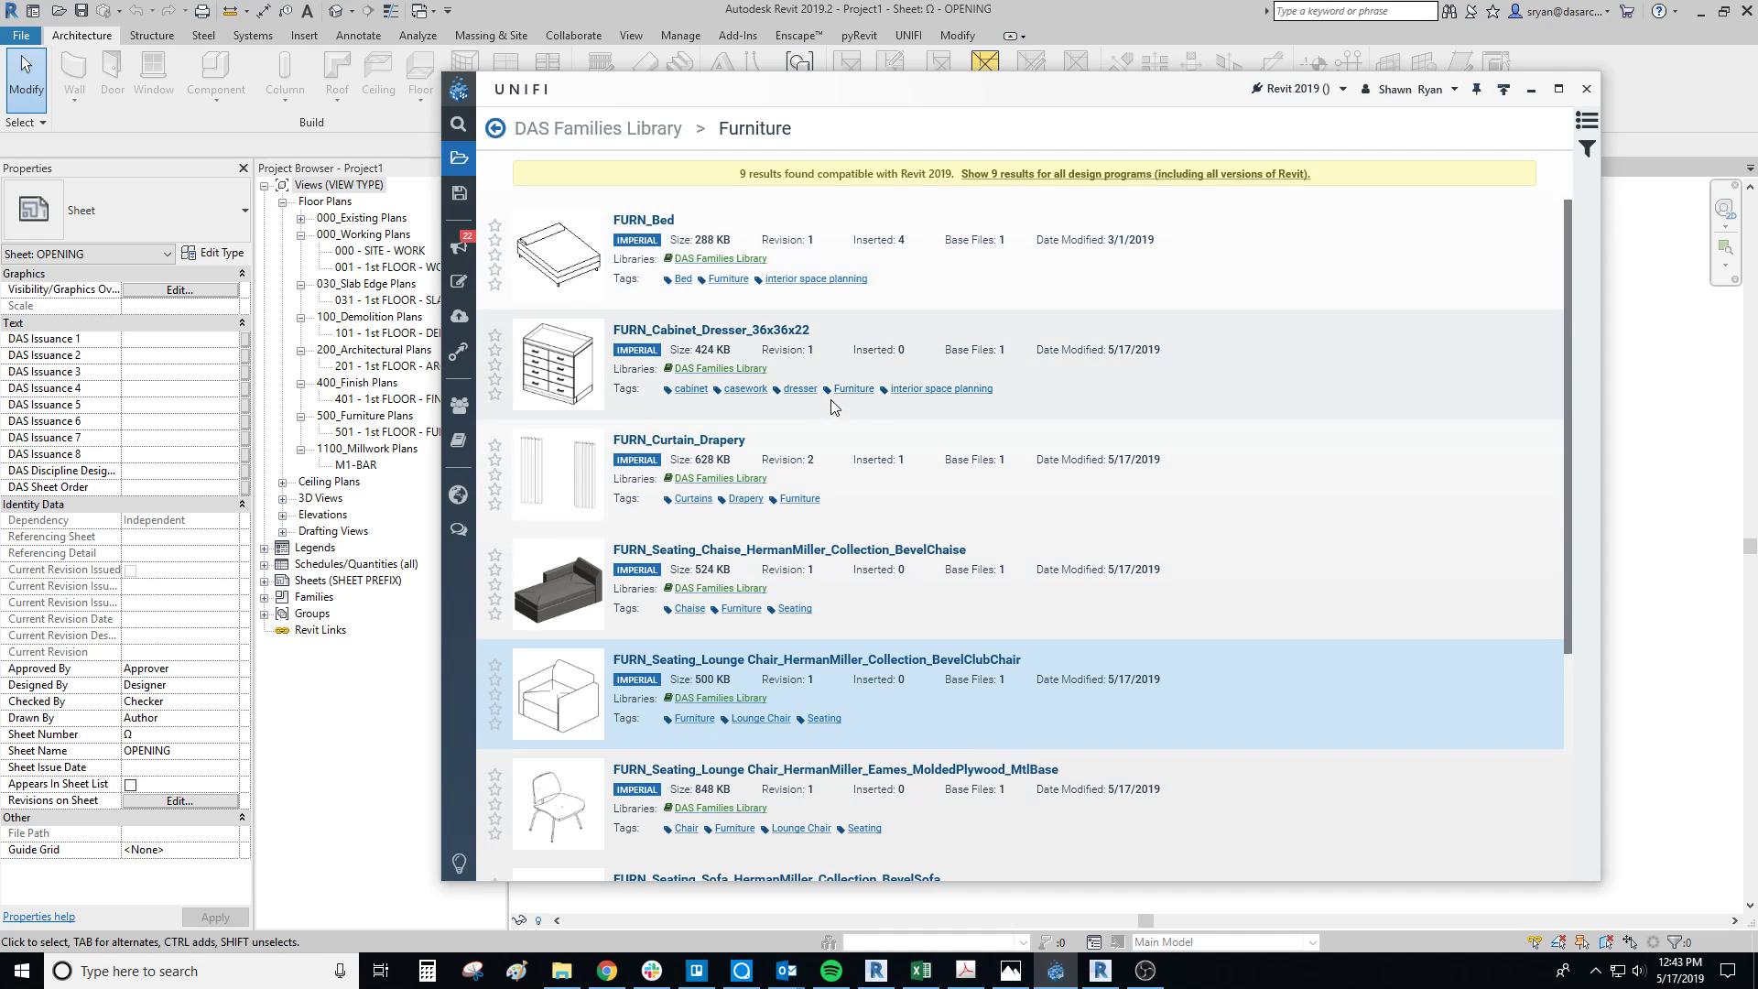
Create a personal saved-search group named with the owner's first name in possessive form followed by "Searches"
{"action": "left_click", "coordinate": [458, 194]}
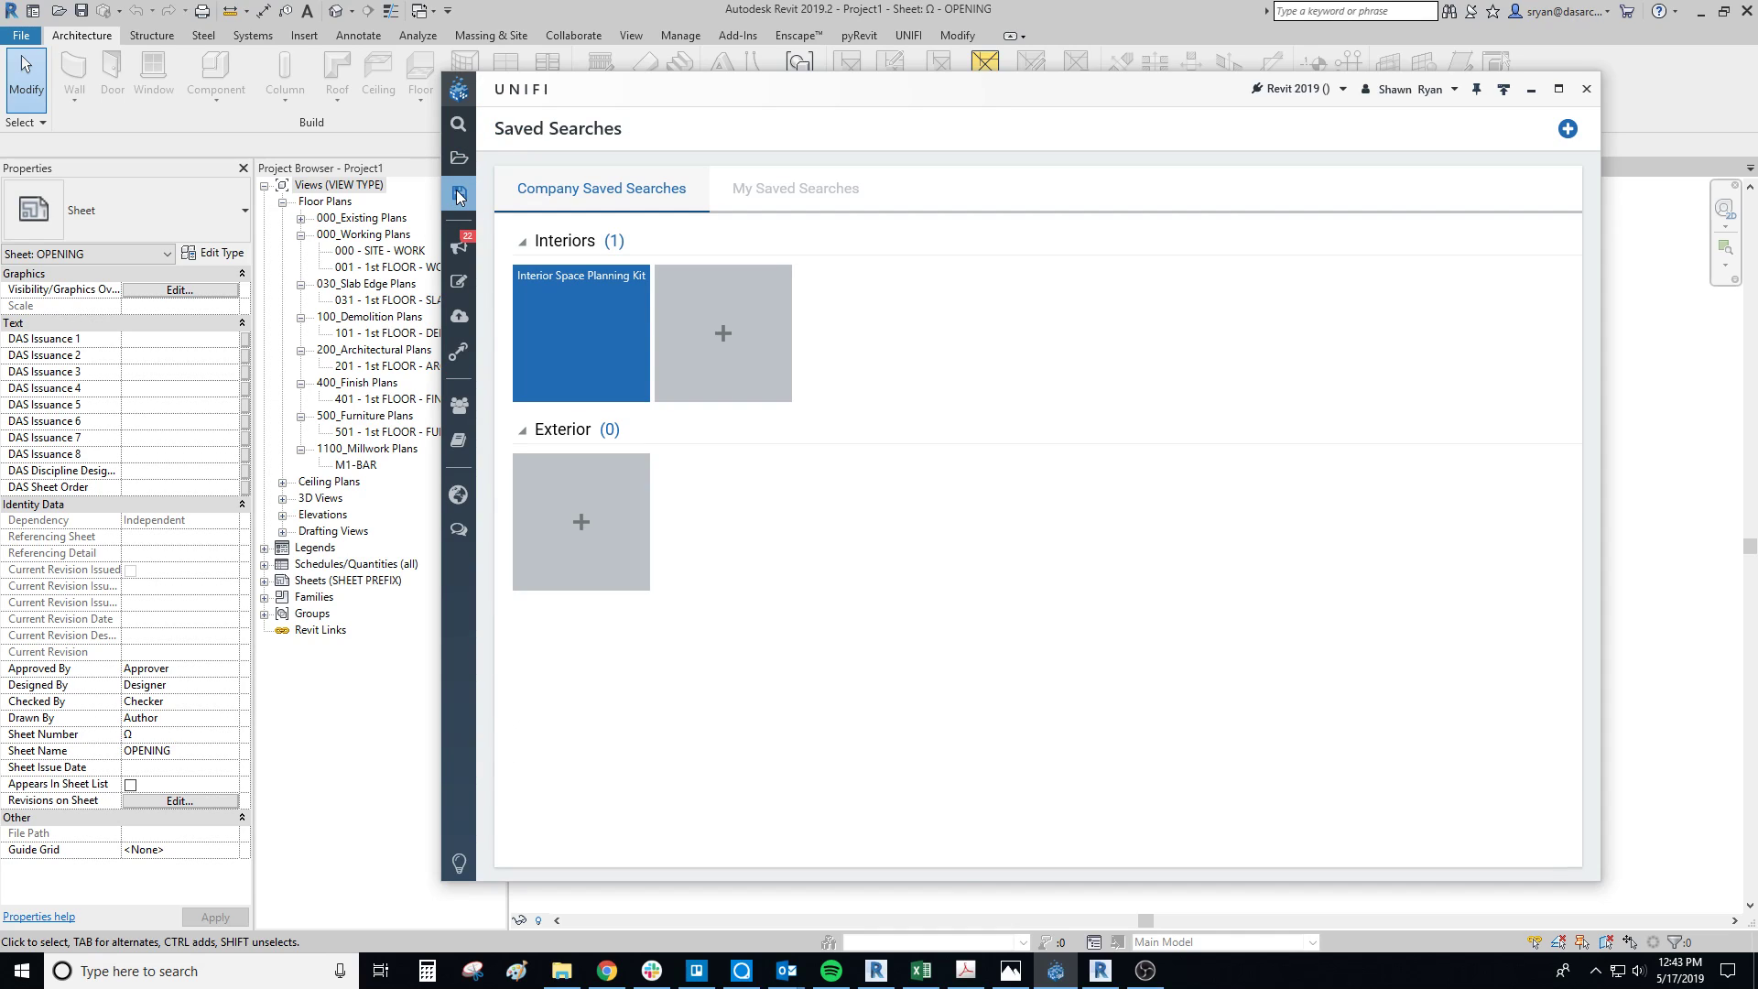
{"action": "left_click", "coordinate": [792, 189]}
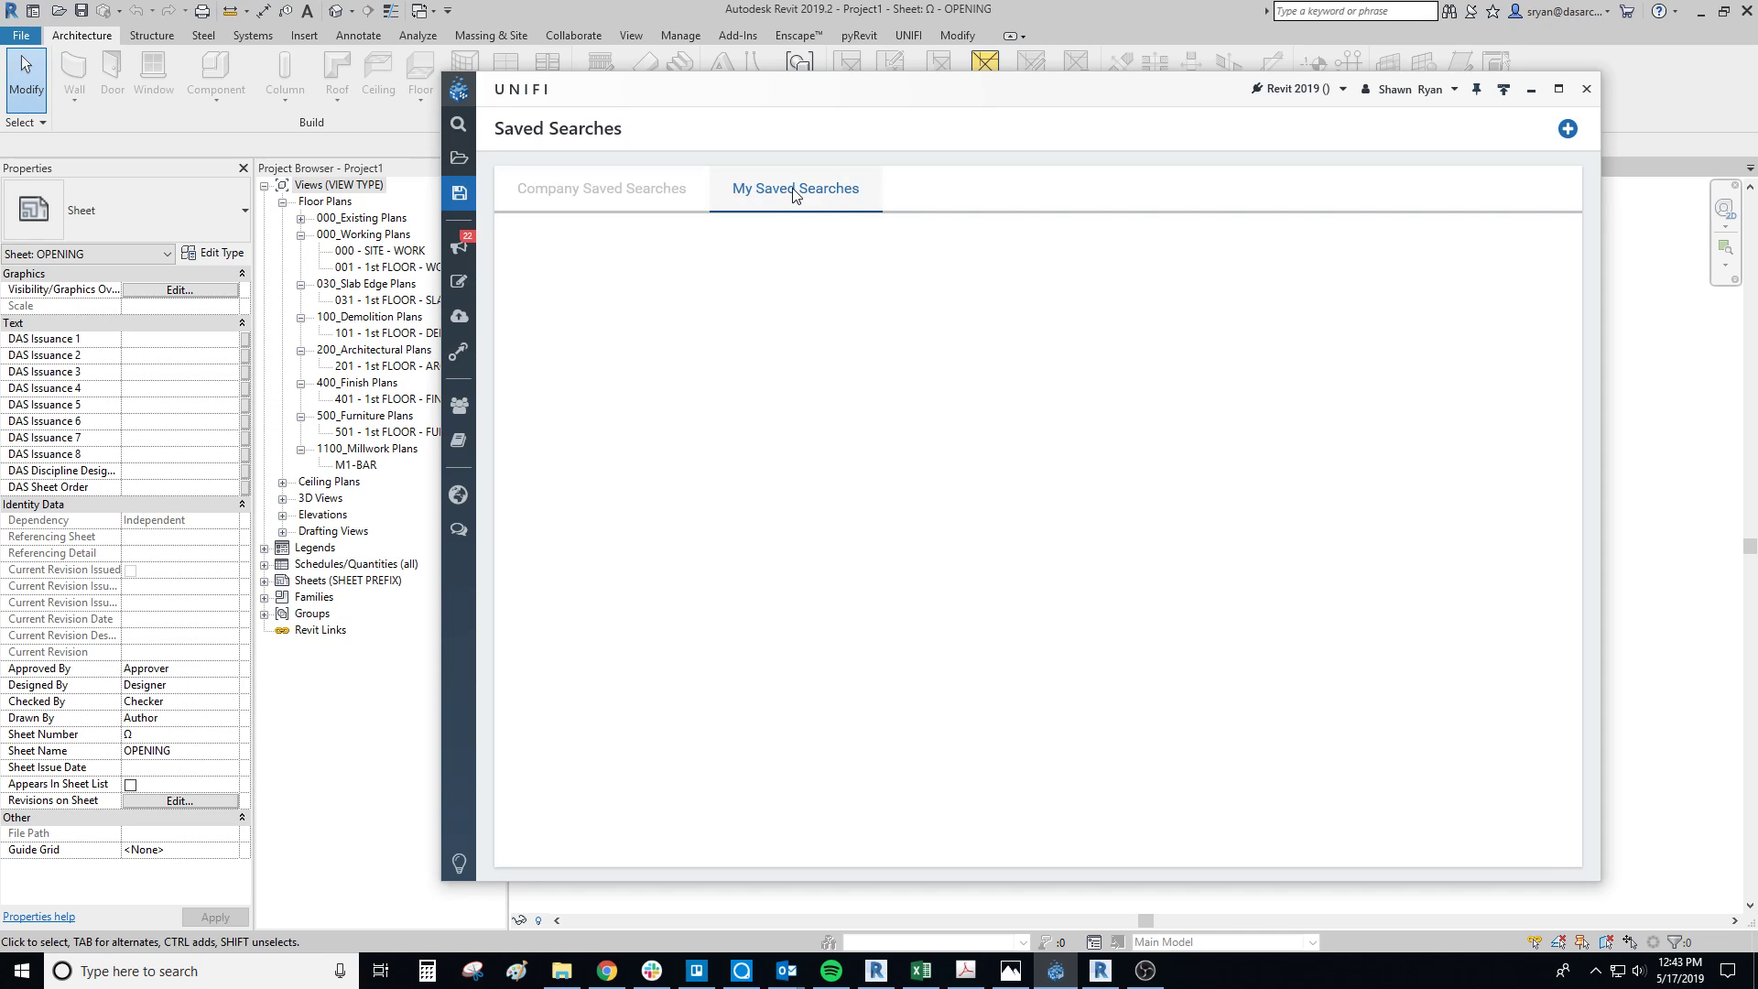
{"action": "left_click", "coordinate": [1567, 129]}
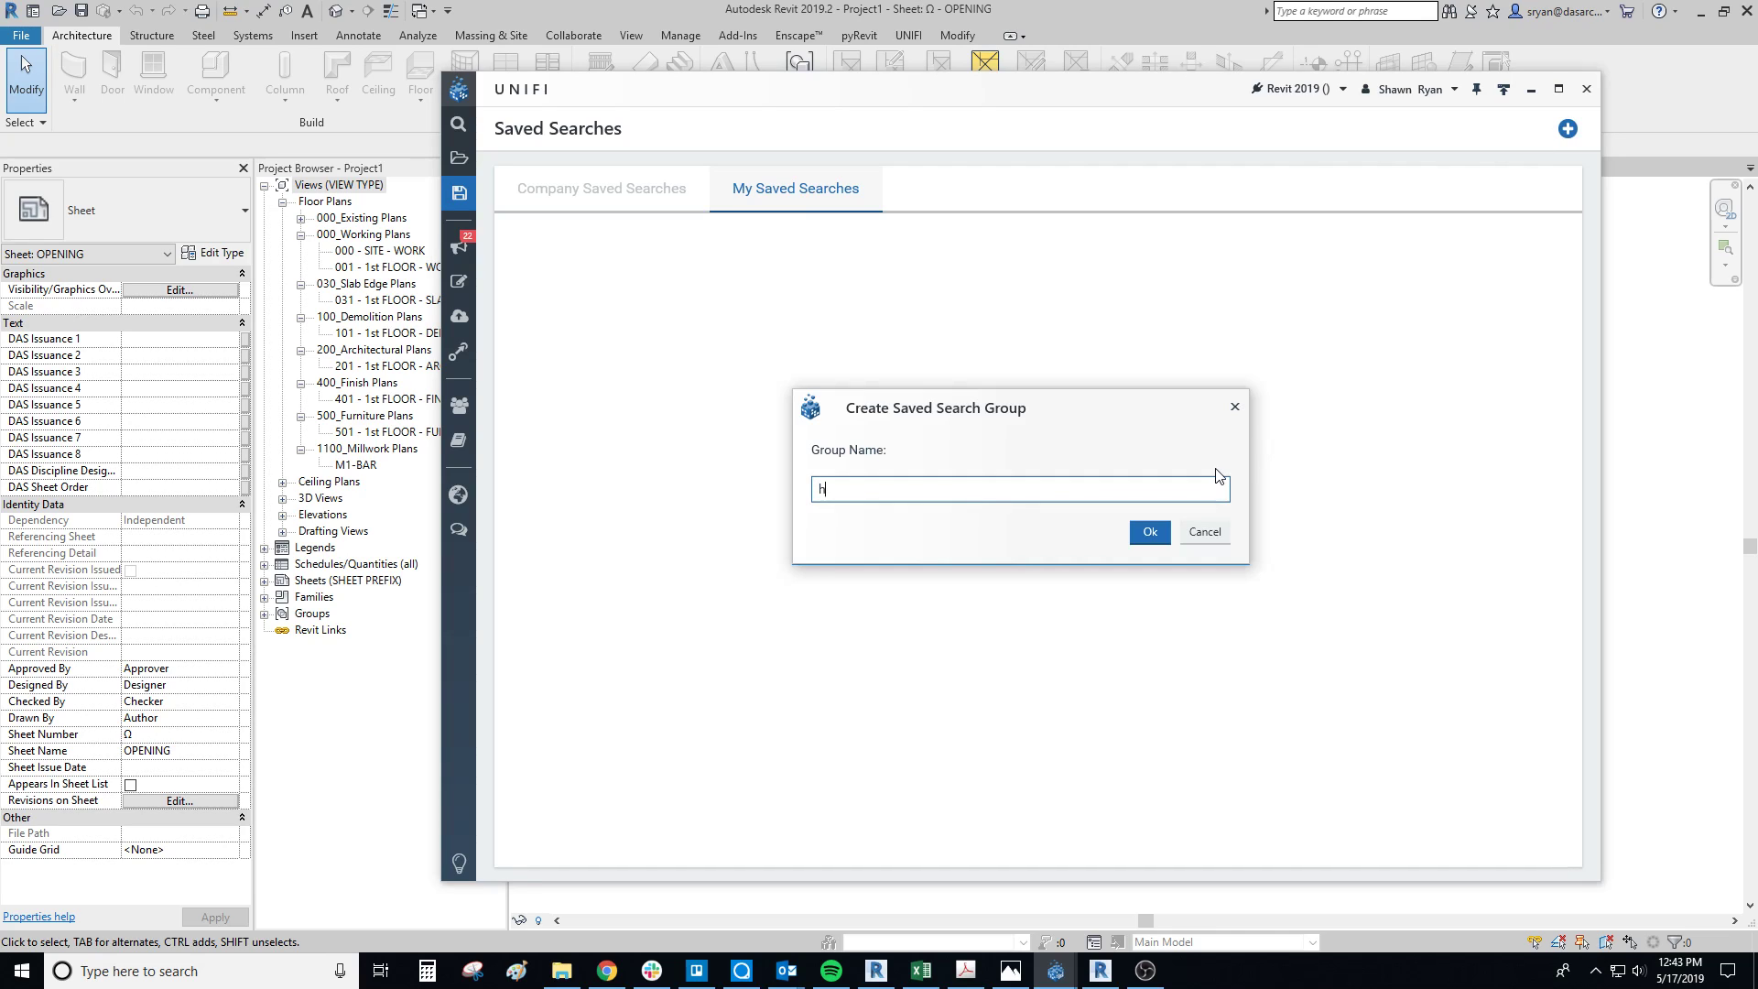
{"action": "type", "text": "Shawn"}
{"action": "key", "text": "Return"}
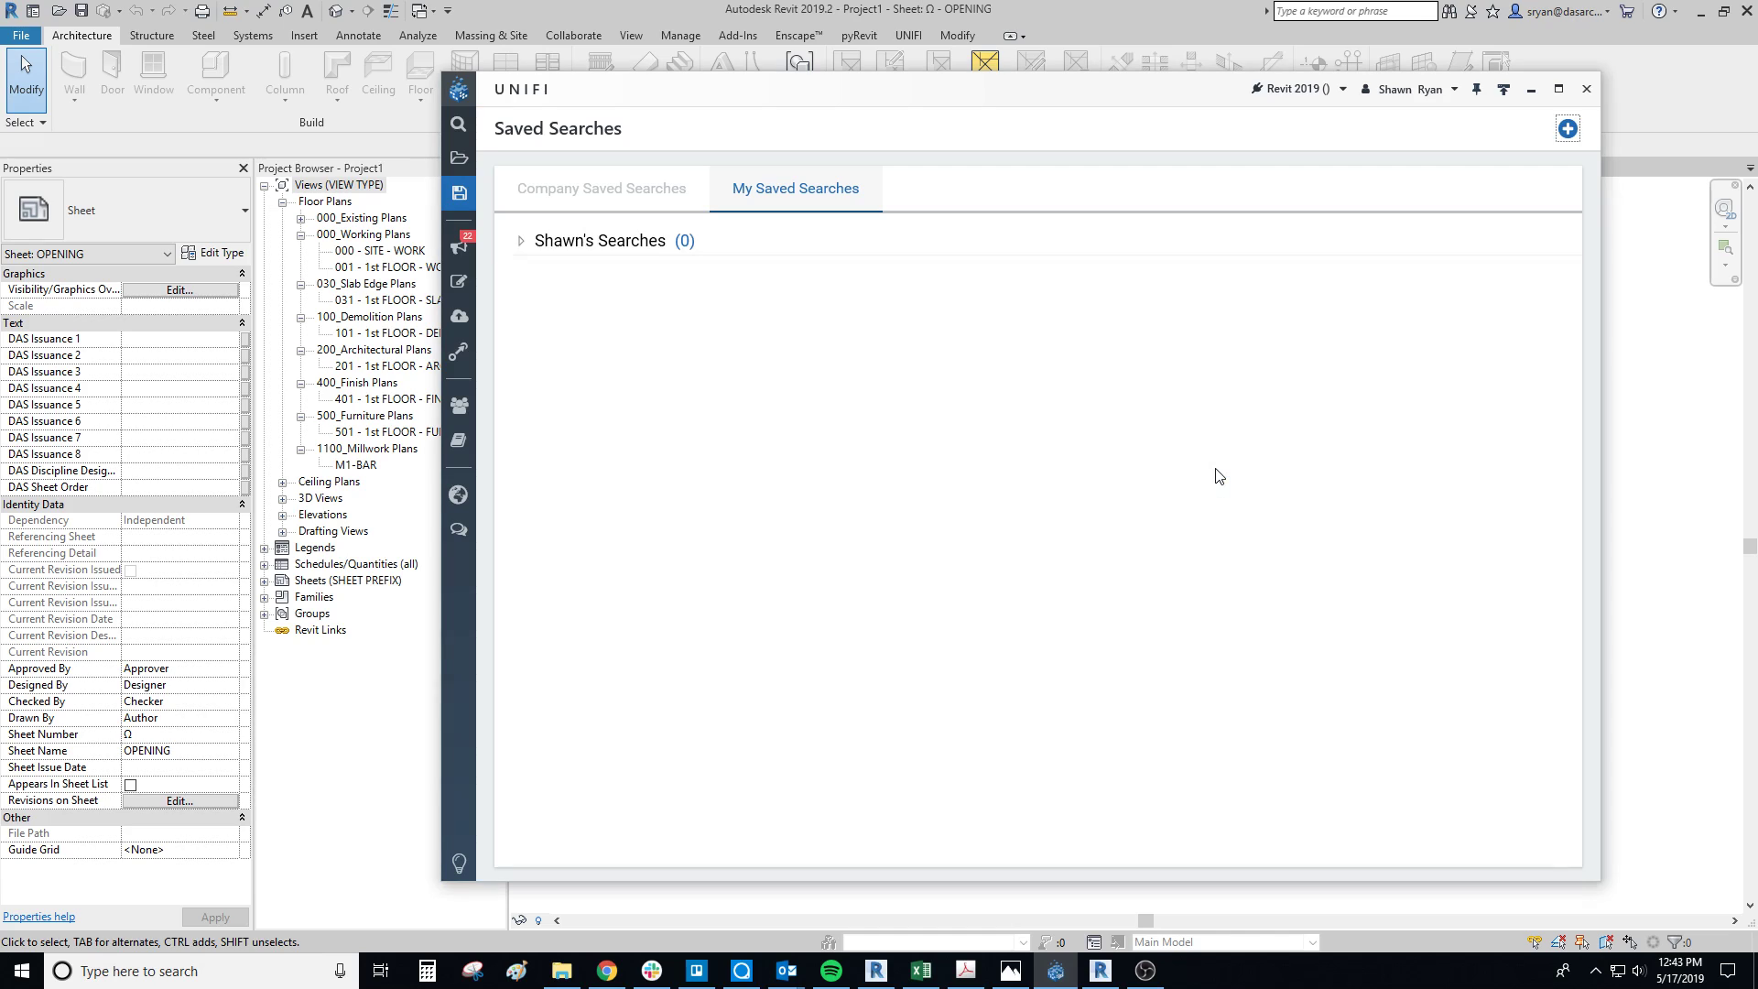
Start a new saved search in the new personal group and name it "CMU Walls"
{"action": "left_click", "coordinate": [521, 242]}
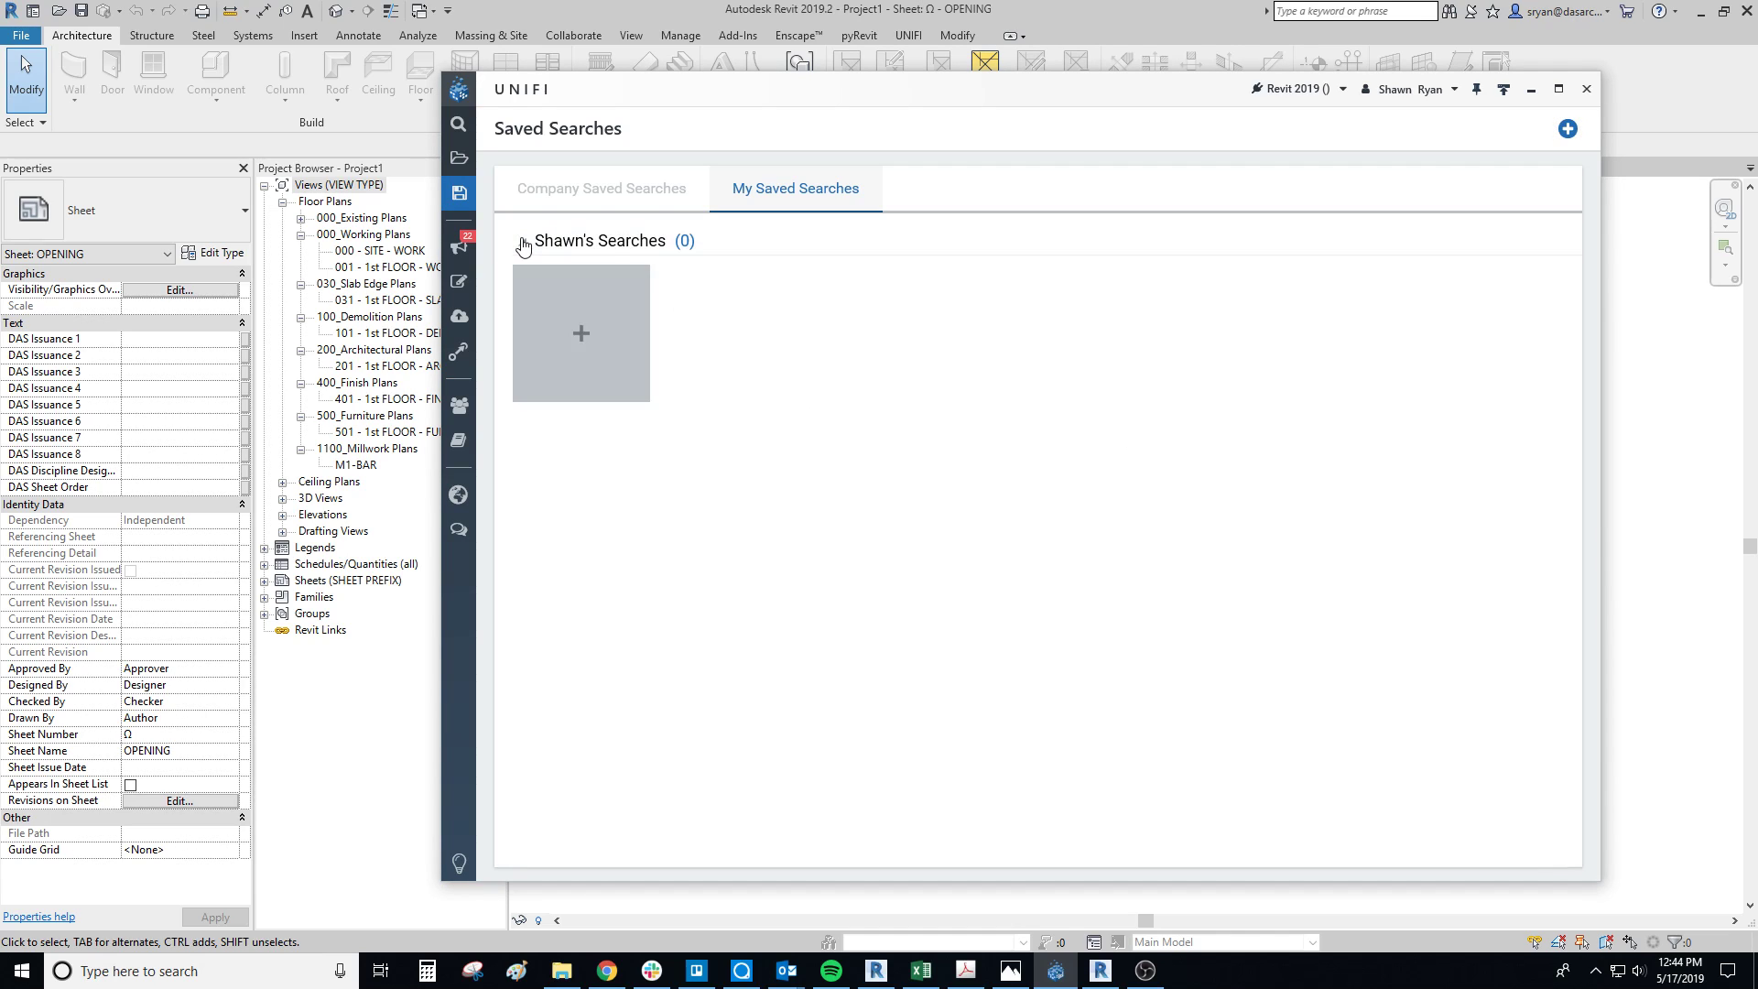
{"action": "left_click", "coordinate": [579, 332]}
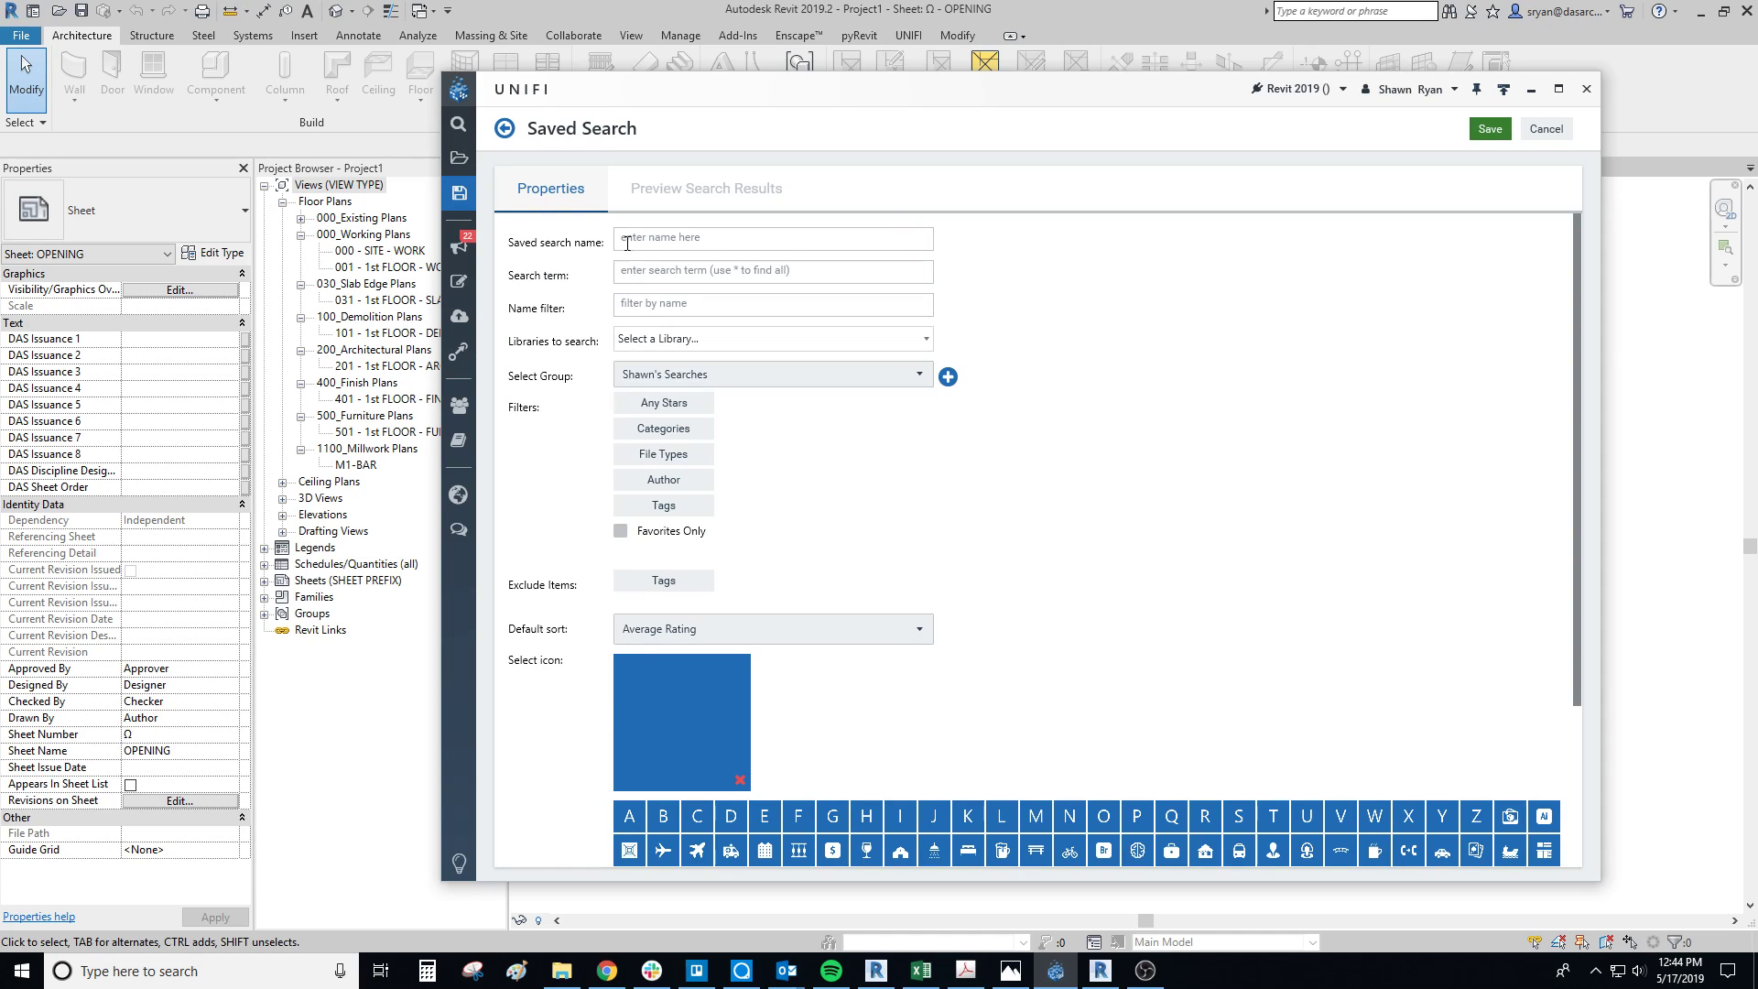
{"action": "left_click", "coordinate": [654, 238]}
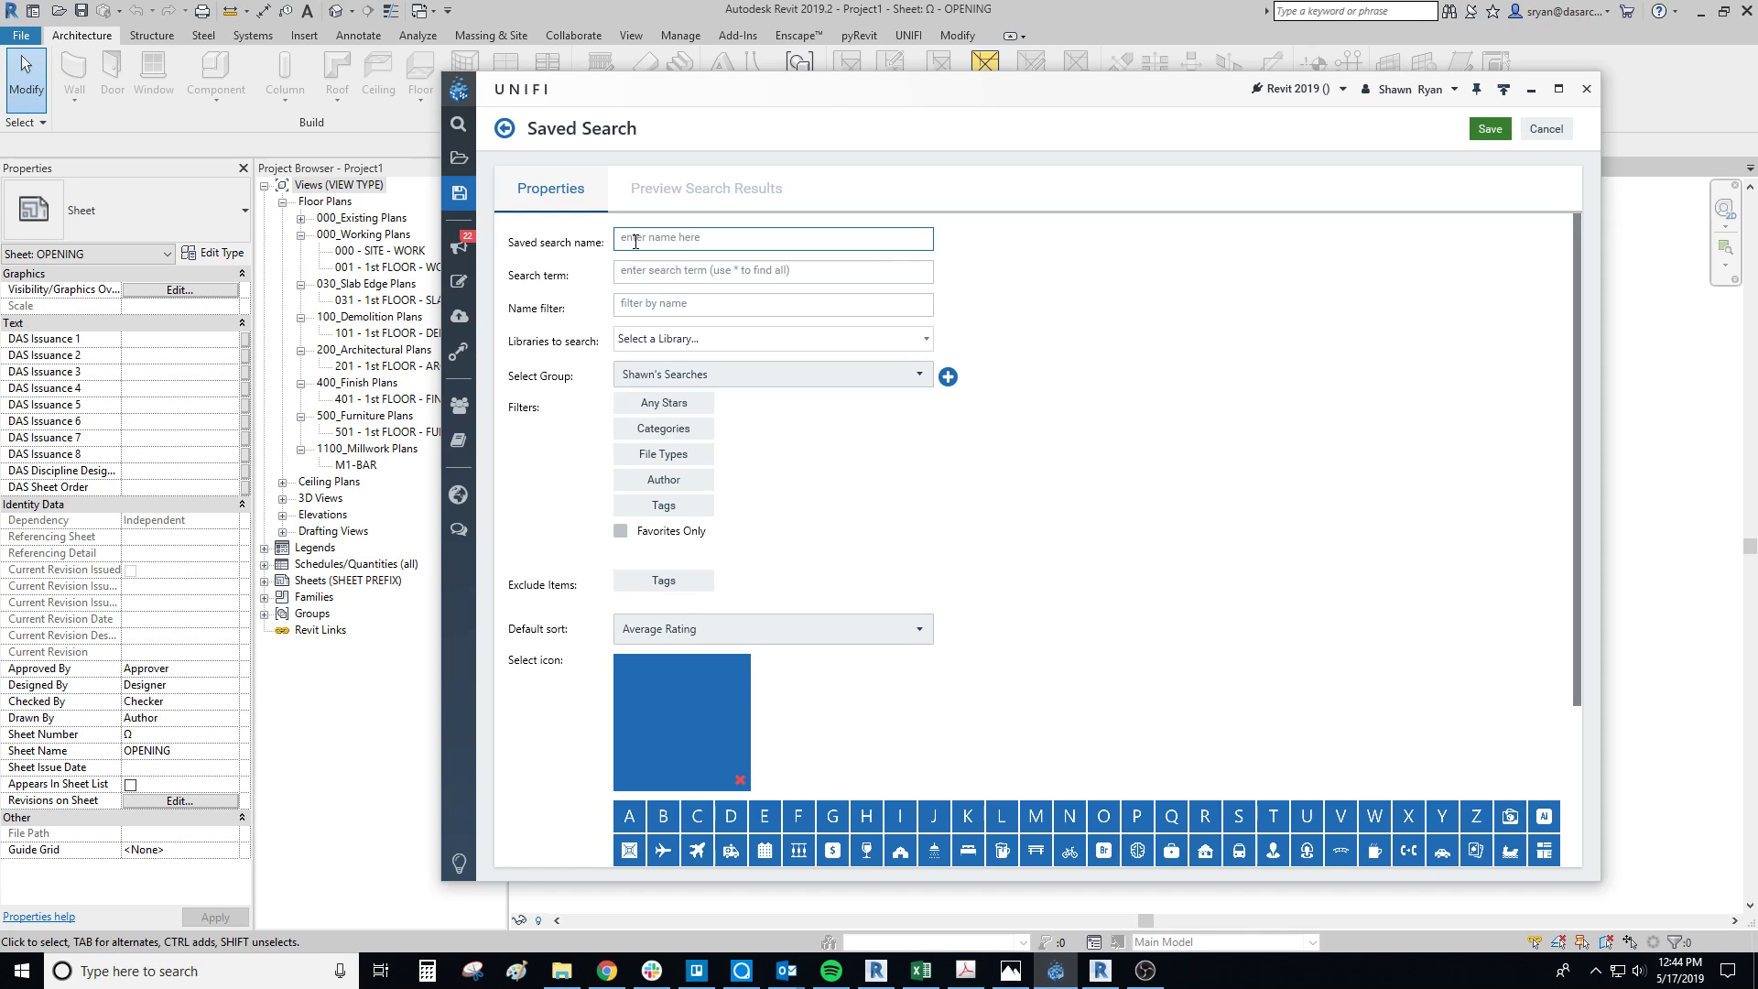
{"action": "type", "text": "CMU Walls"}
Set the saved search's term to * to find everything and its name filter to CMU
{"action": "left_click", "coordinate": [675, 272]}
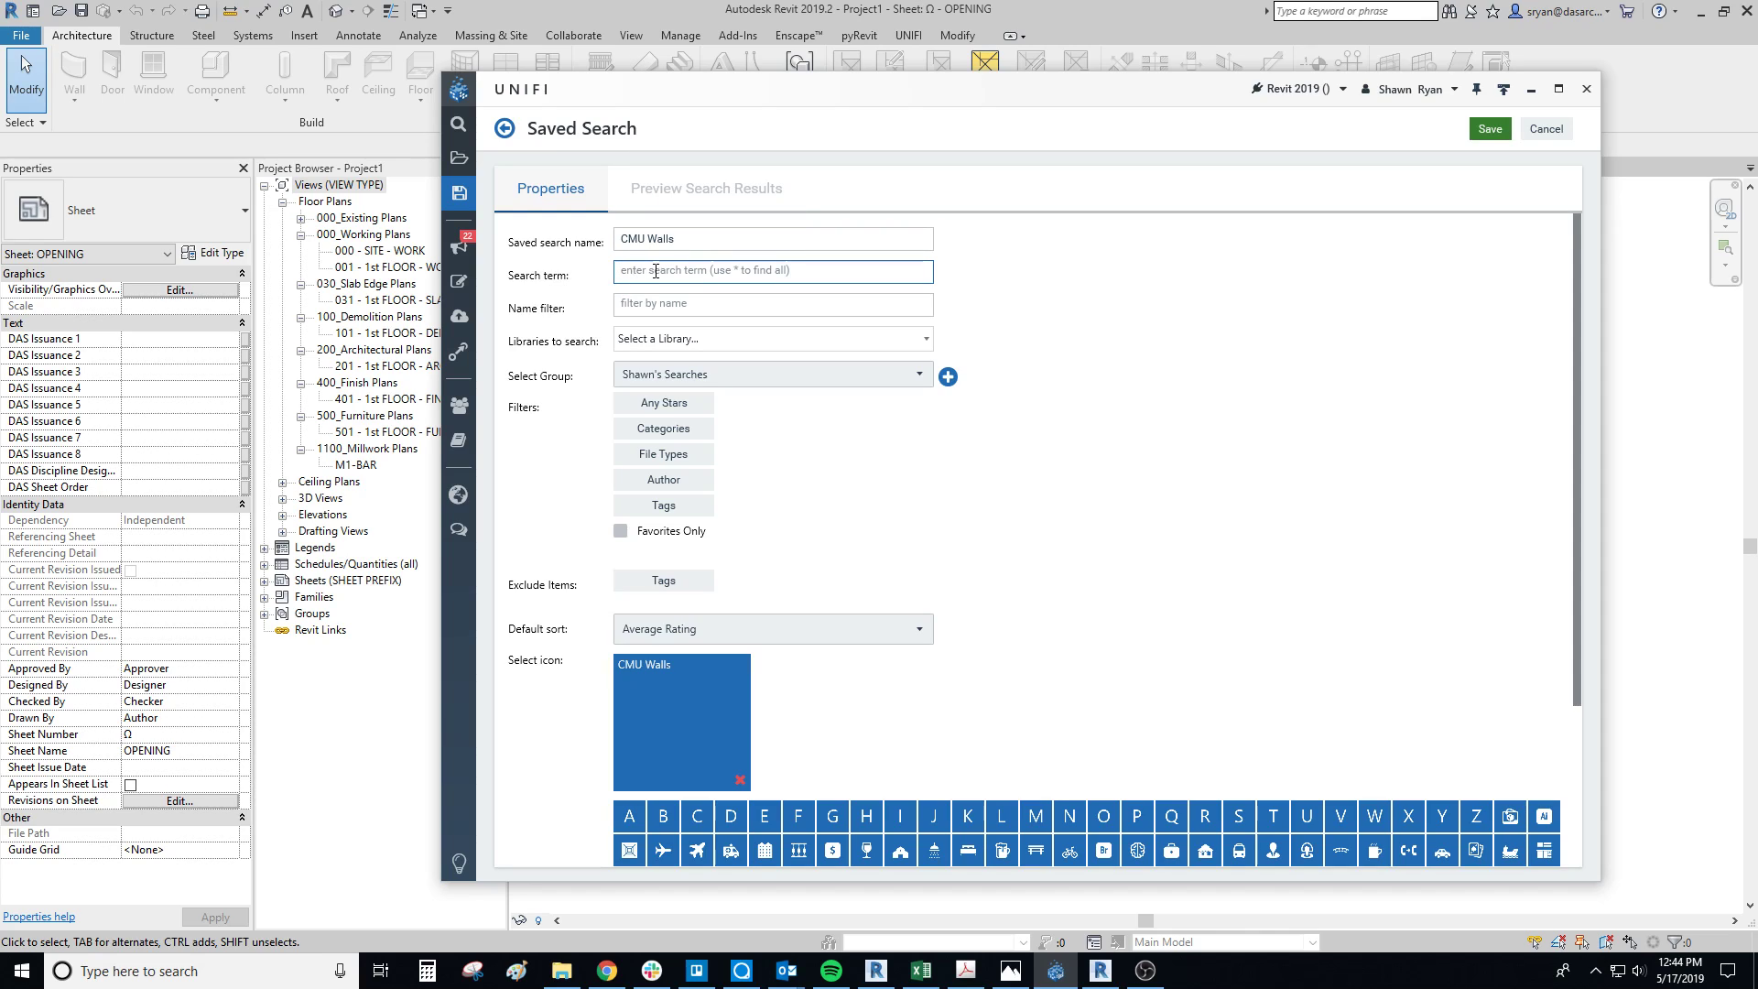
{"action": "type", "text": "*"}
{"action": "key", "text": "BackSpace"}
{"action": "type", "text": "*"}
{"action": "left_click", "coordinate": [648, 302]}
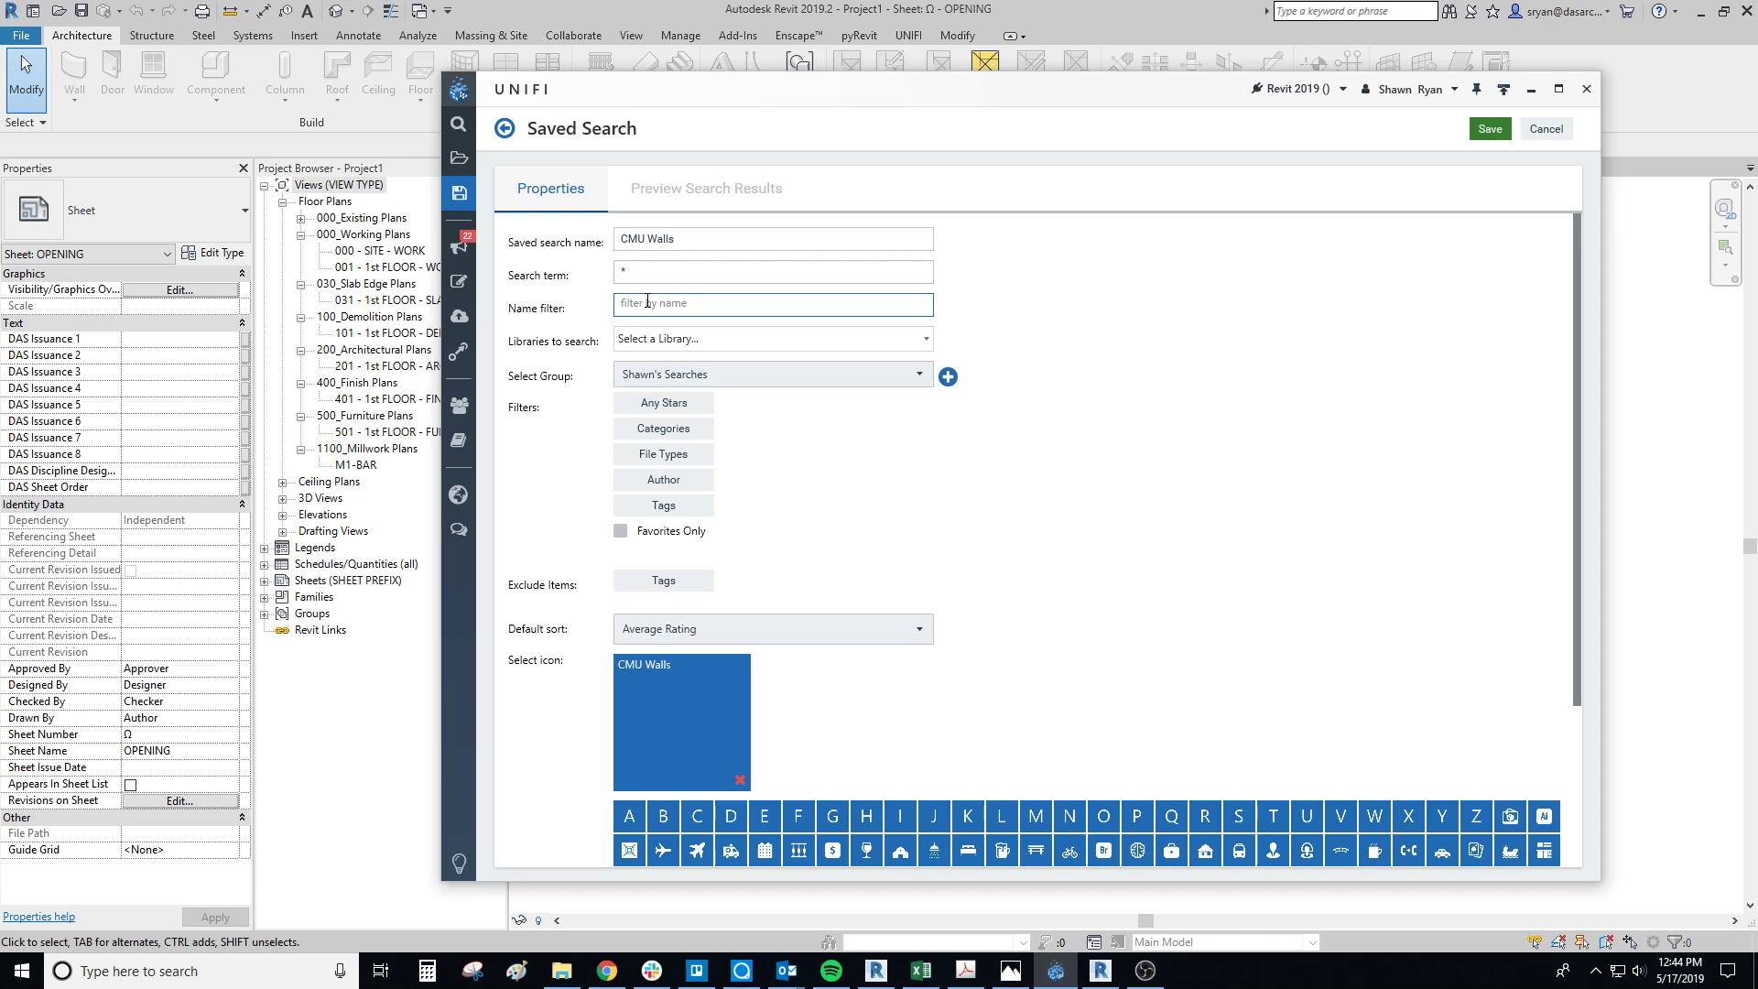
{"action": "type", "text": "CMU"}
Limit the CMU Walls search to the DAS Systems Library and save it
{"action": "left_click", "coordinate": [673, 341]}
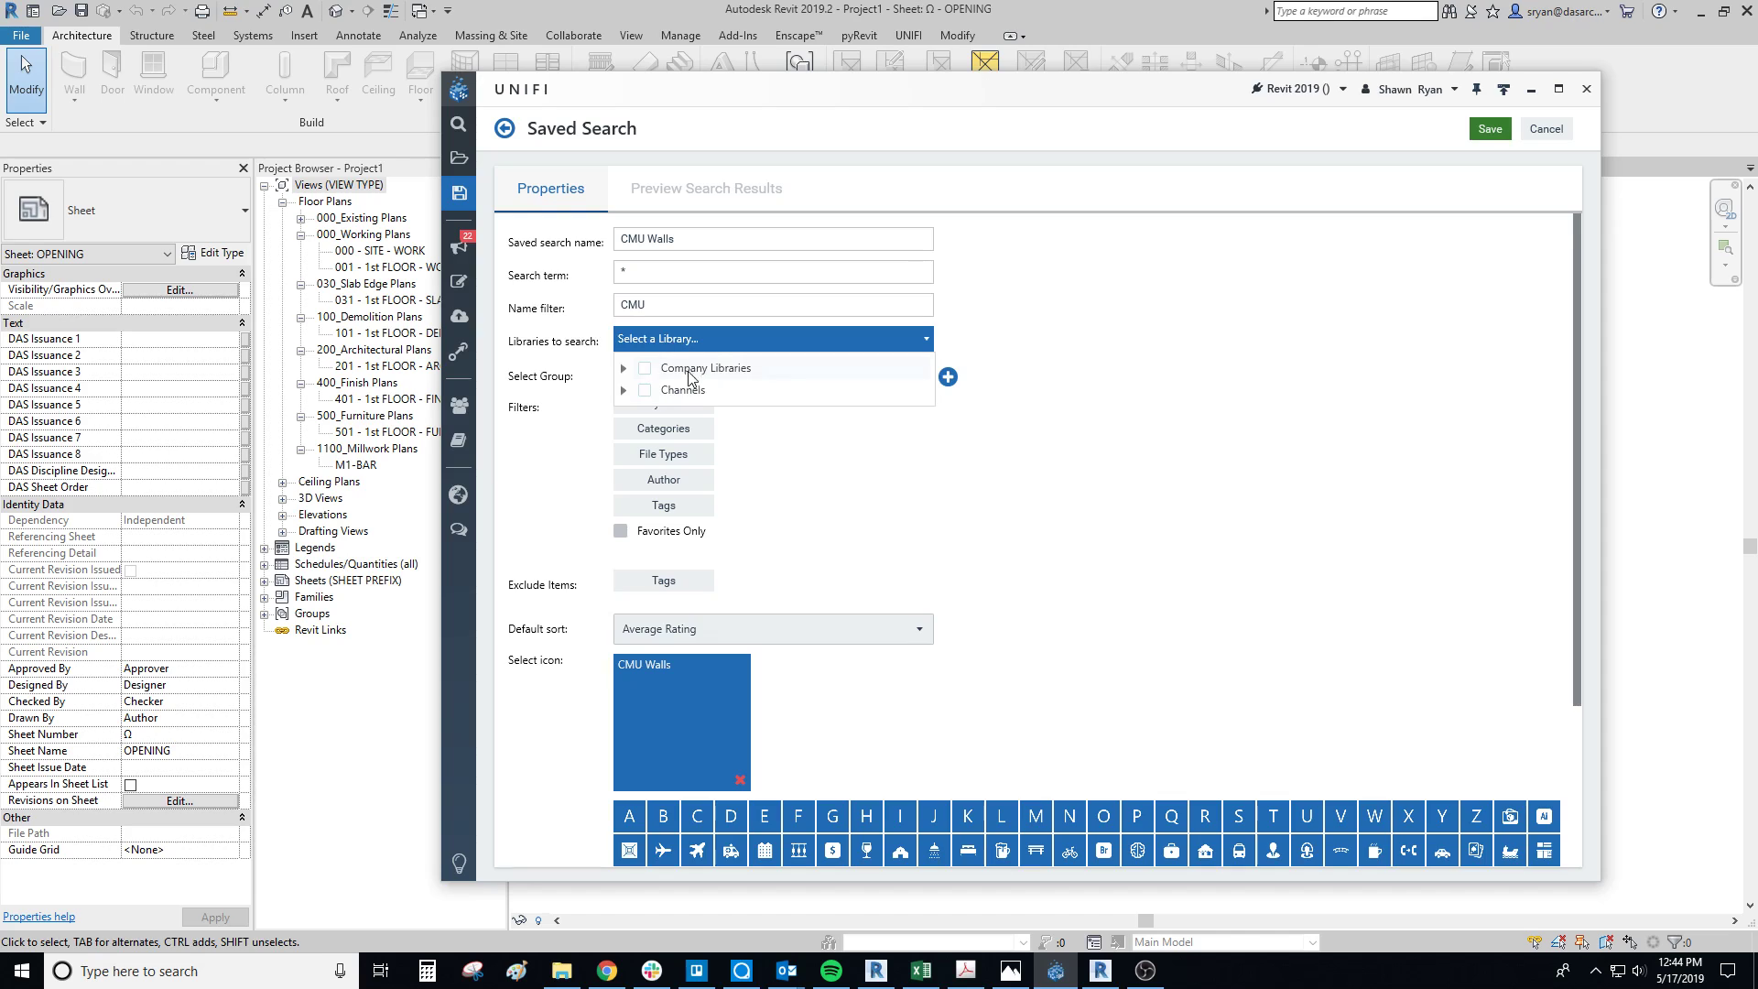
{"action": "left_click", "coordinate": [624, 369]}
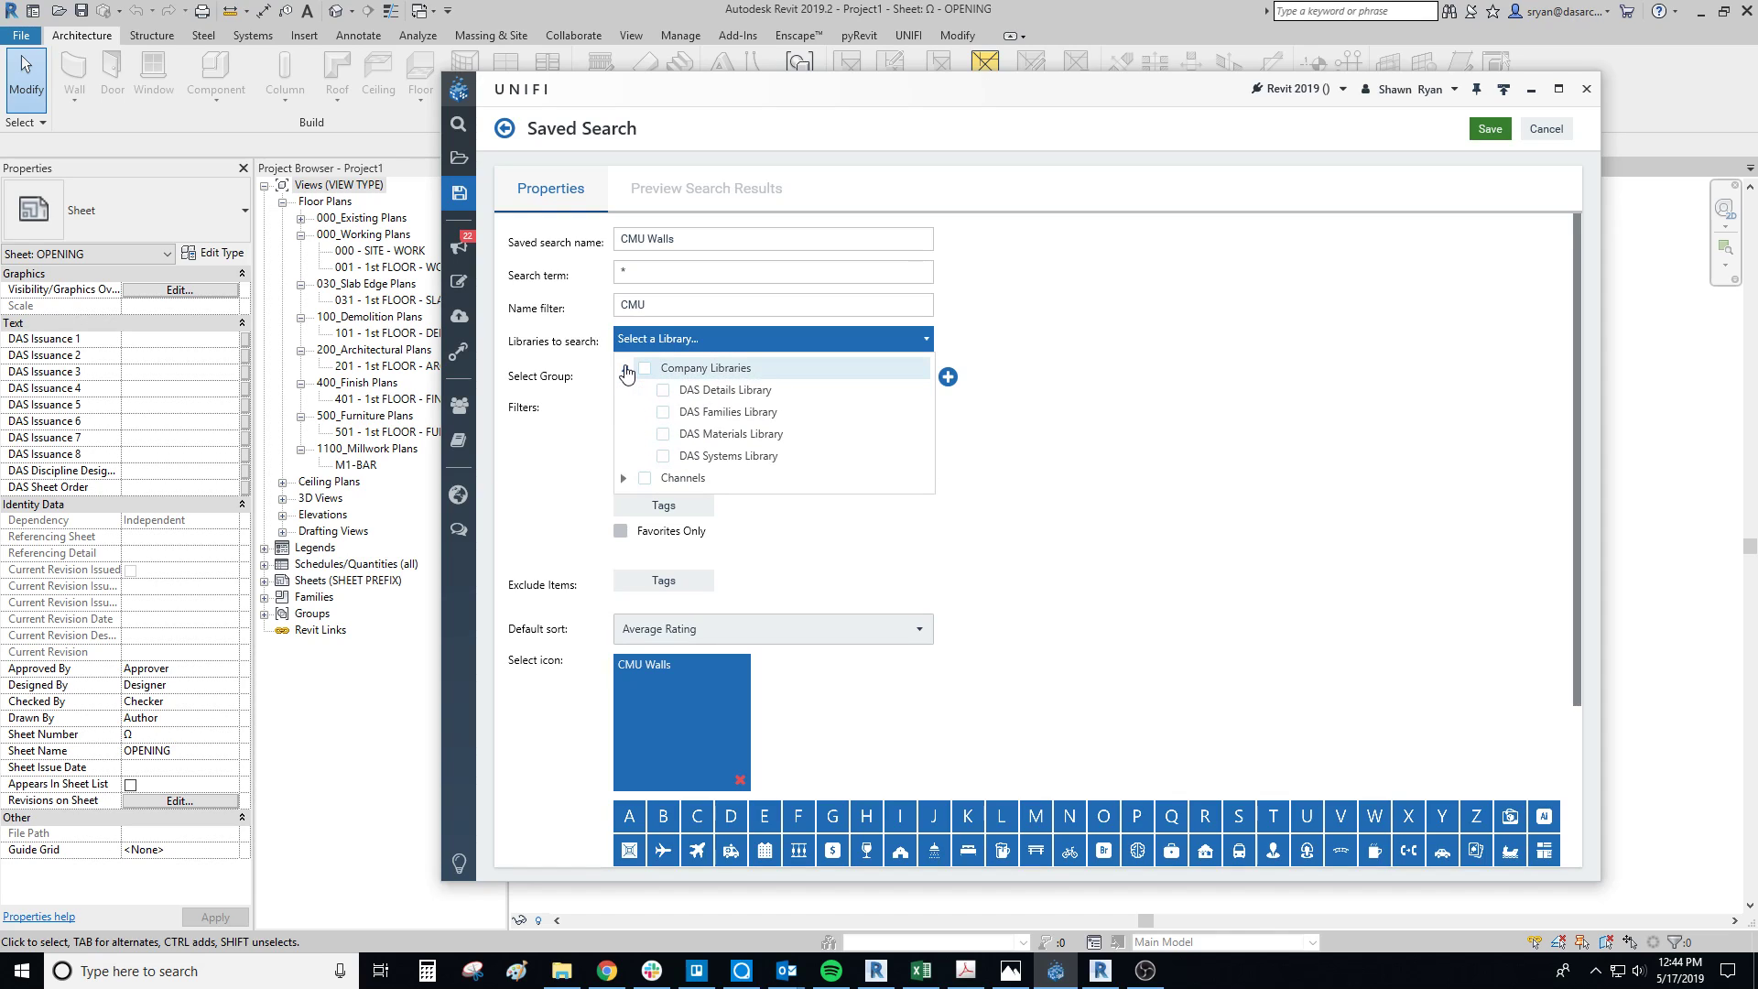
{"action": "left_click", "coordinate": [733, 457]}
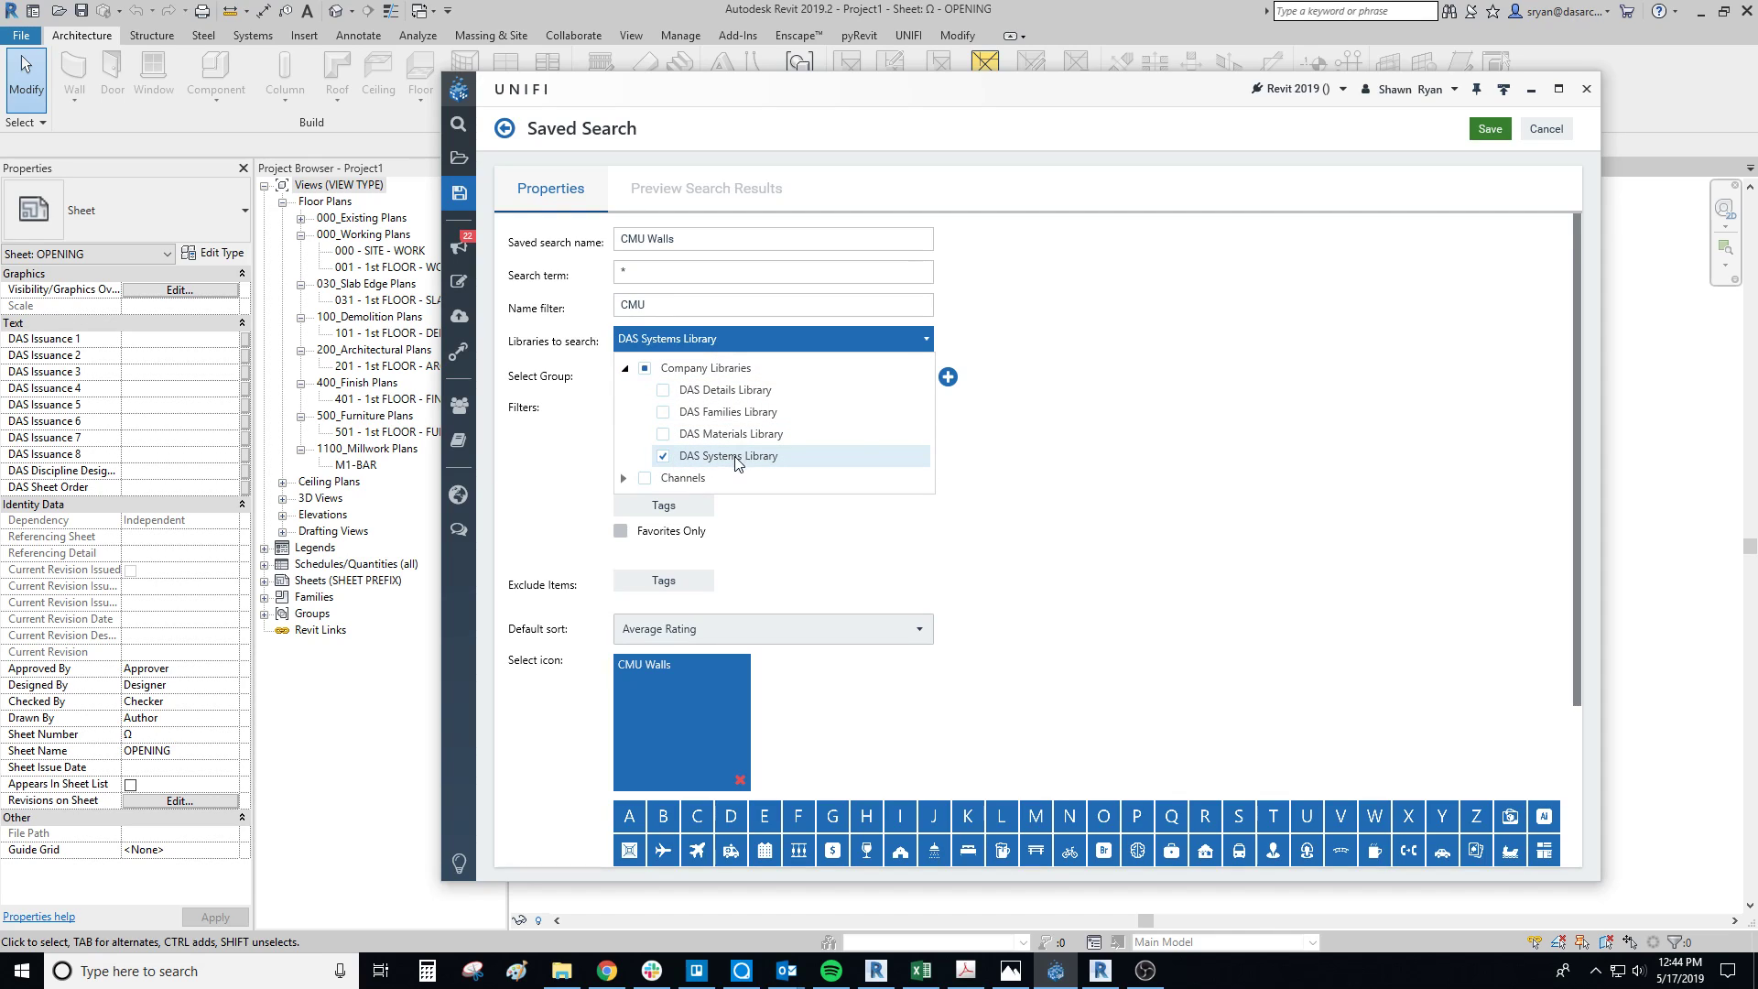
{"action": "left_click", "coordinate": [1007, 326]}
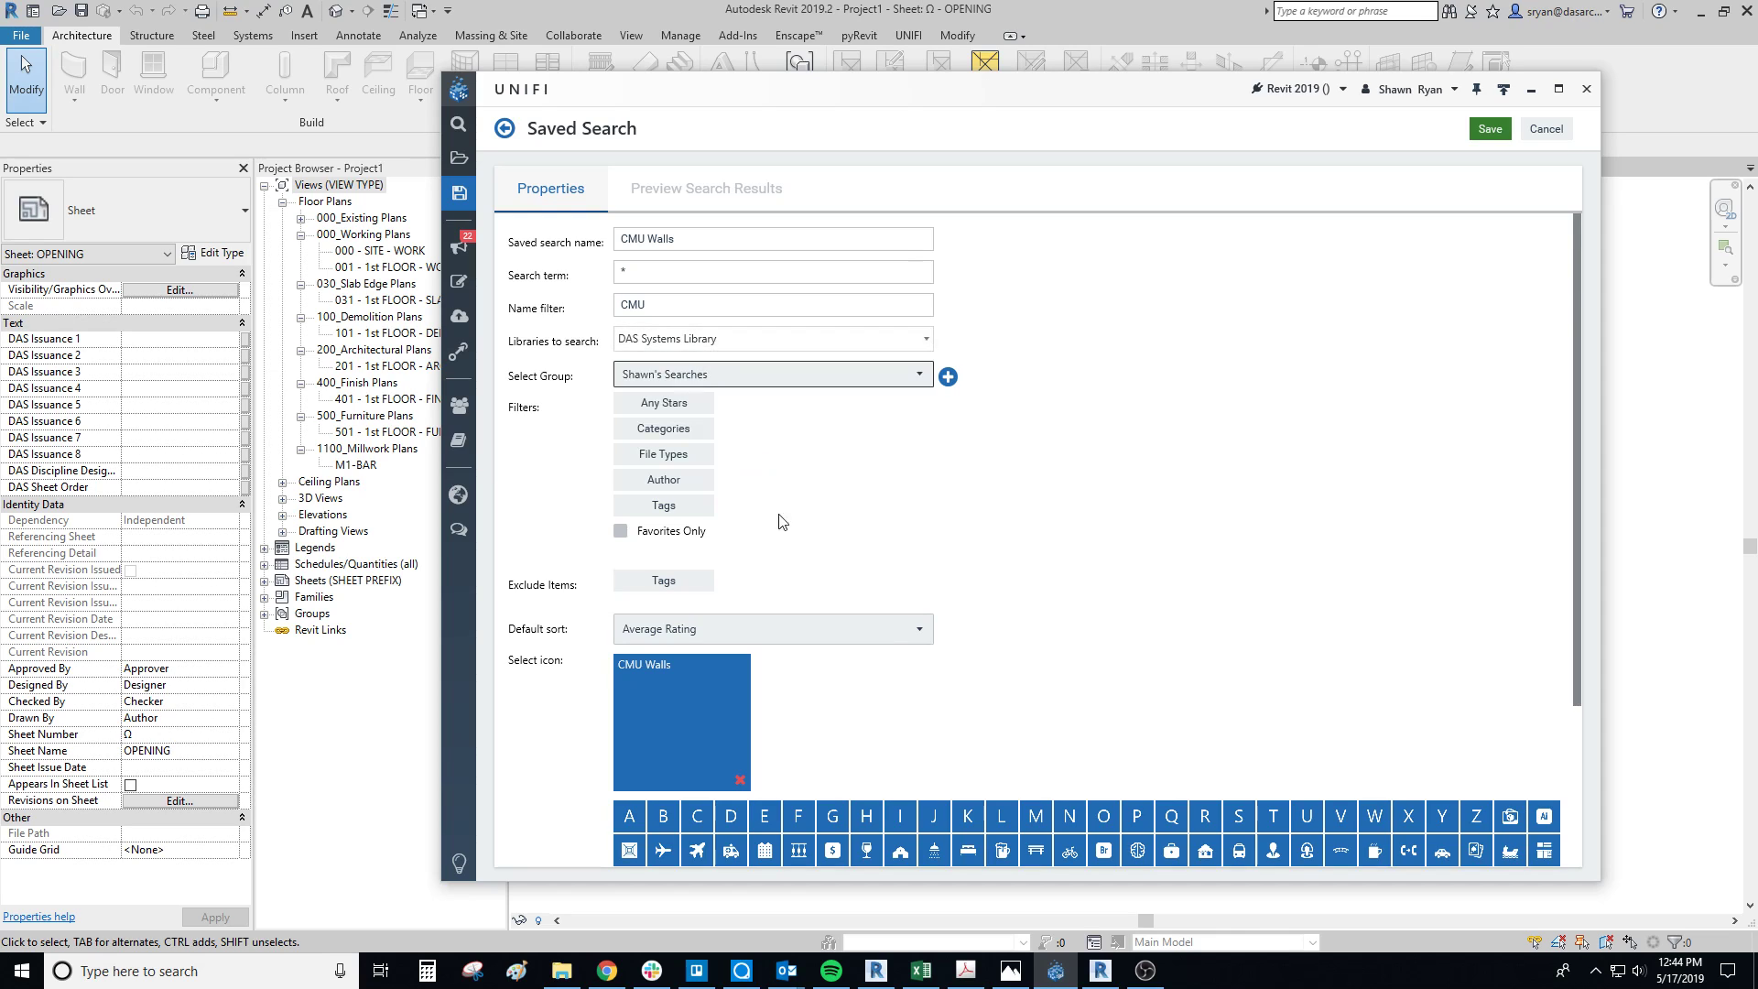
{"action": "scroll", "coordinate": [740, 488], "scroll_direction": "down", "scroll_amount": 1}
{"action": "left_click", "coordinate": [1489, 128]}
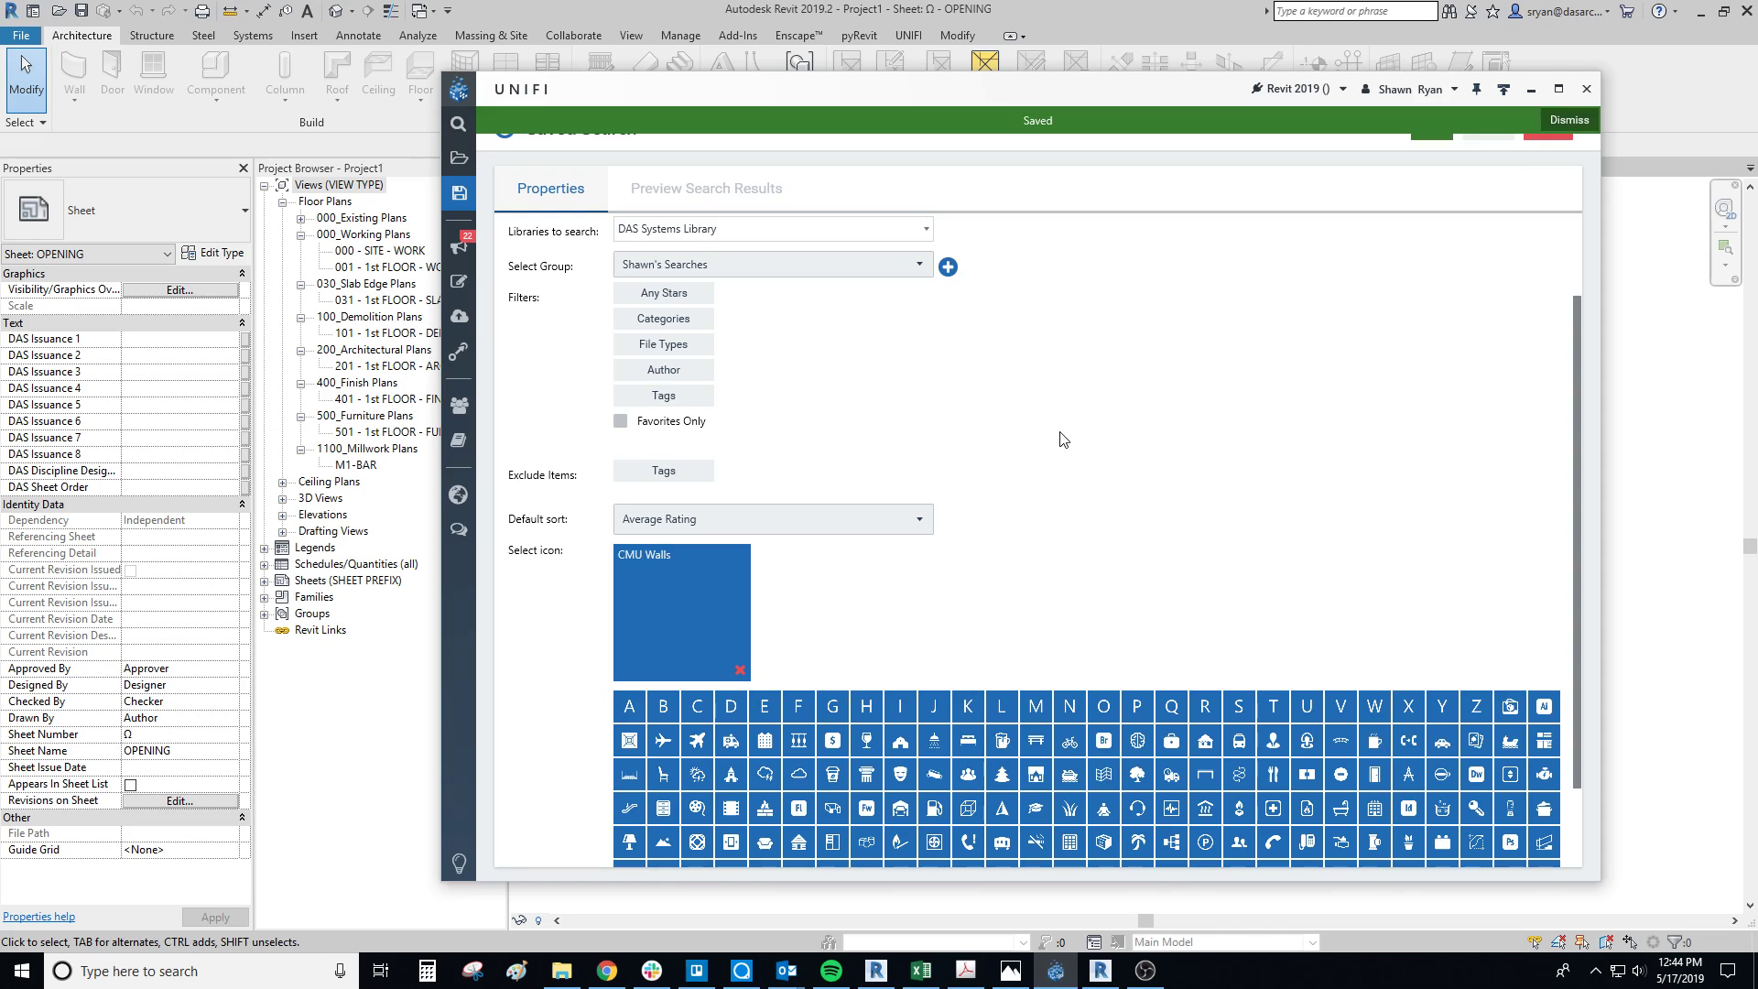
Preview the results of the CMU Walls saved search and examine the listed content and tags
{"action": "left_click", "coordinate": [721, 190]}
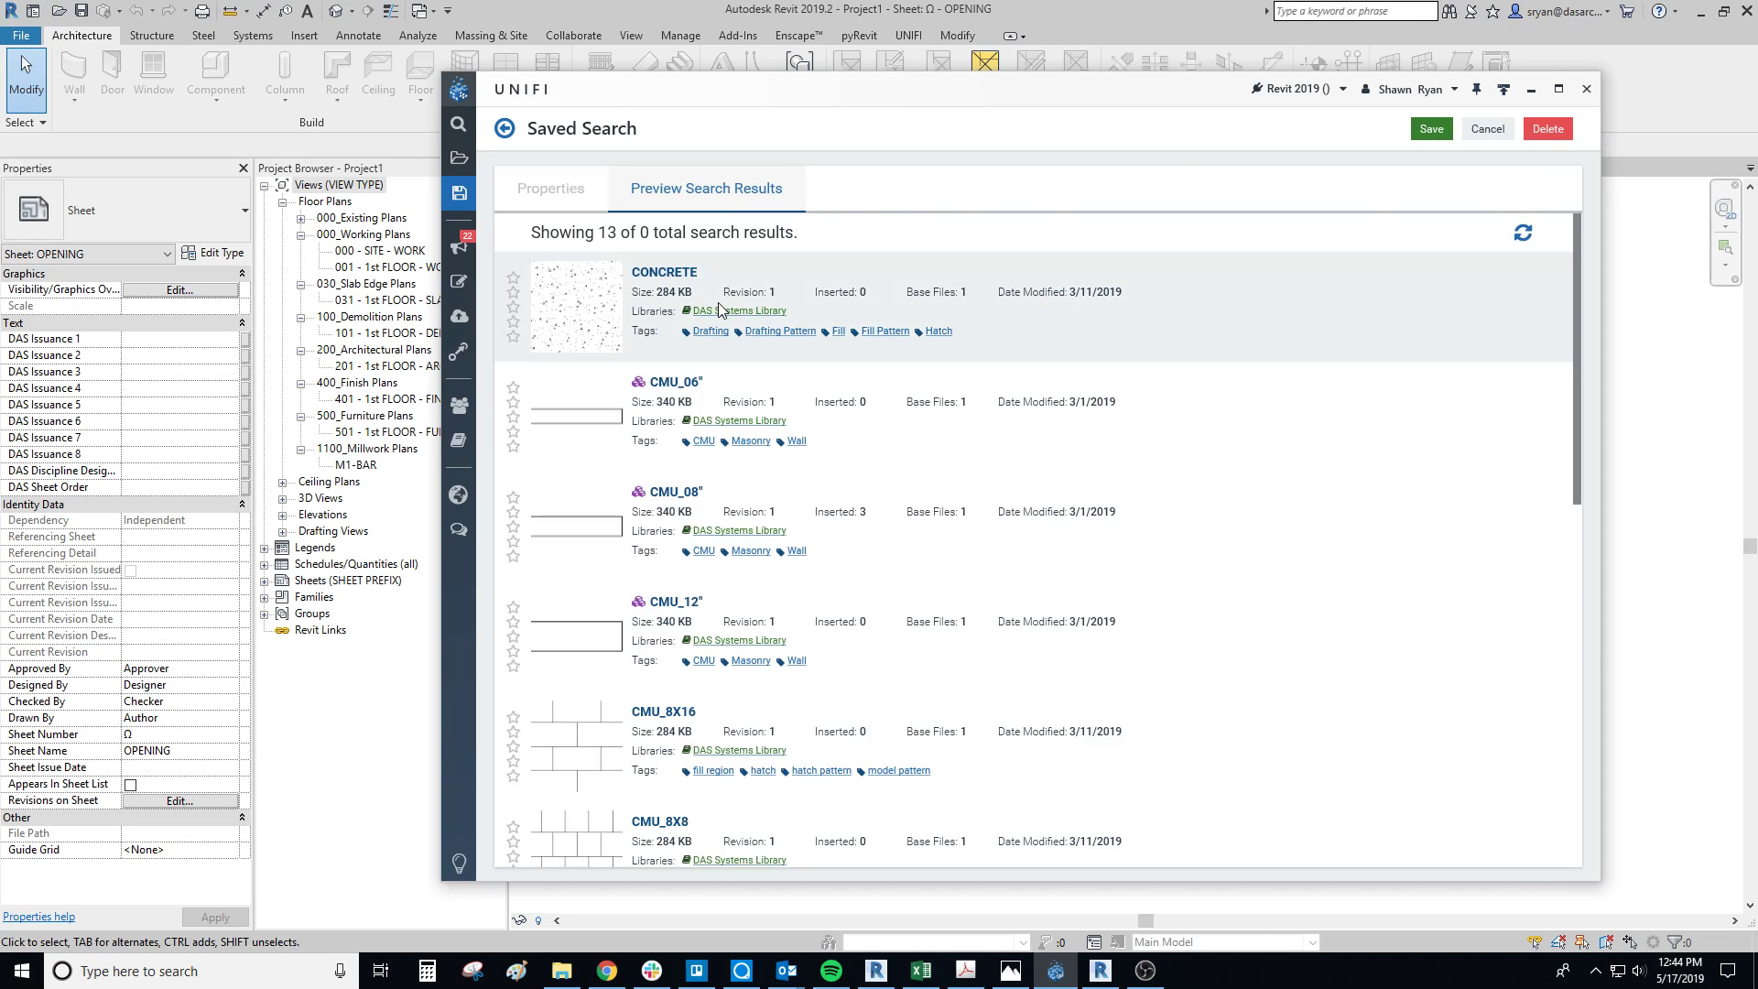
{"action": "scroll", "coordinate": [765, 526], "scroll_direction": "down", "scroll_amount": 4}
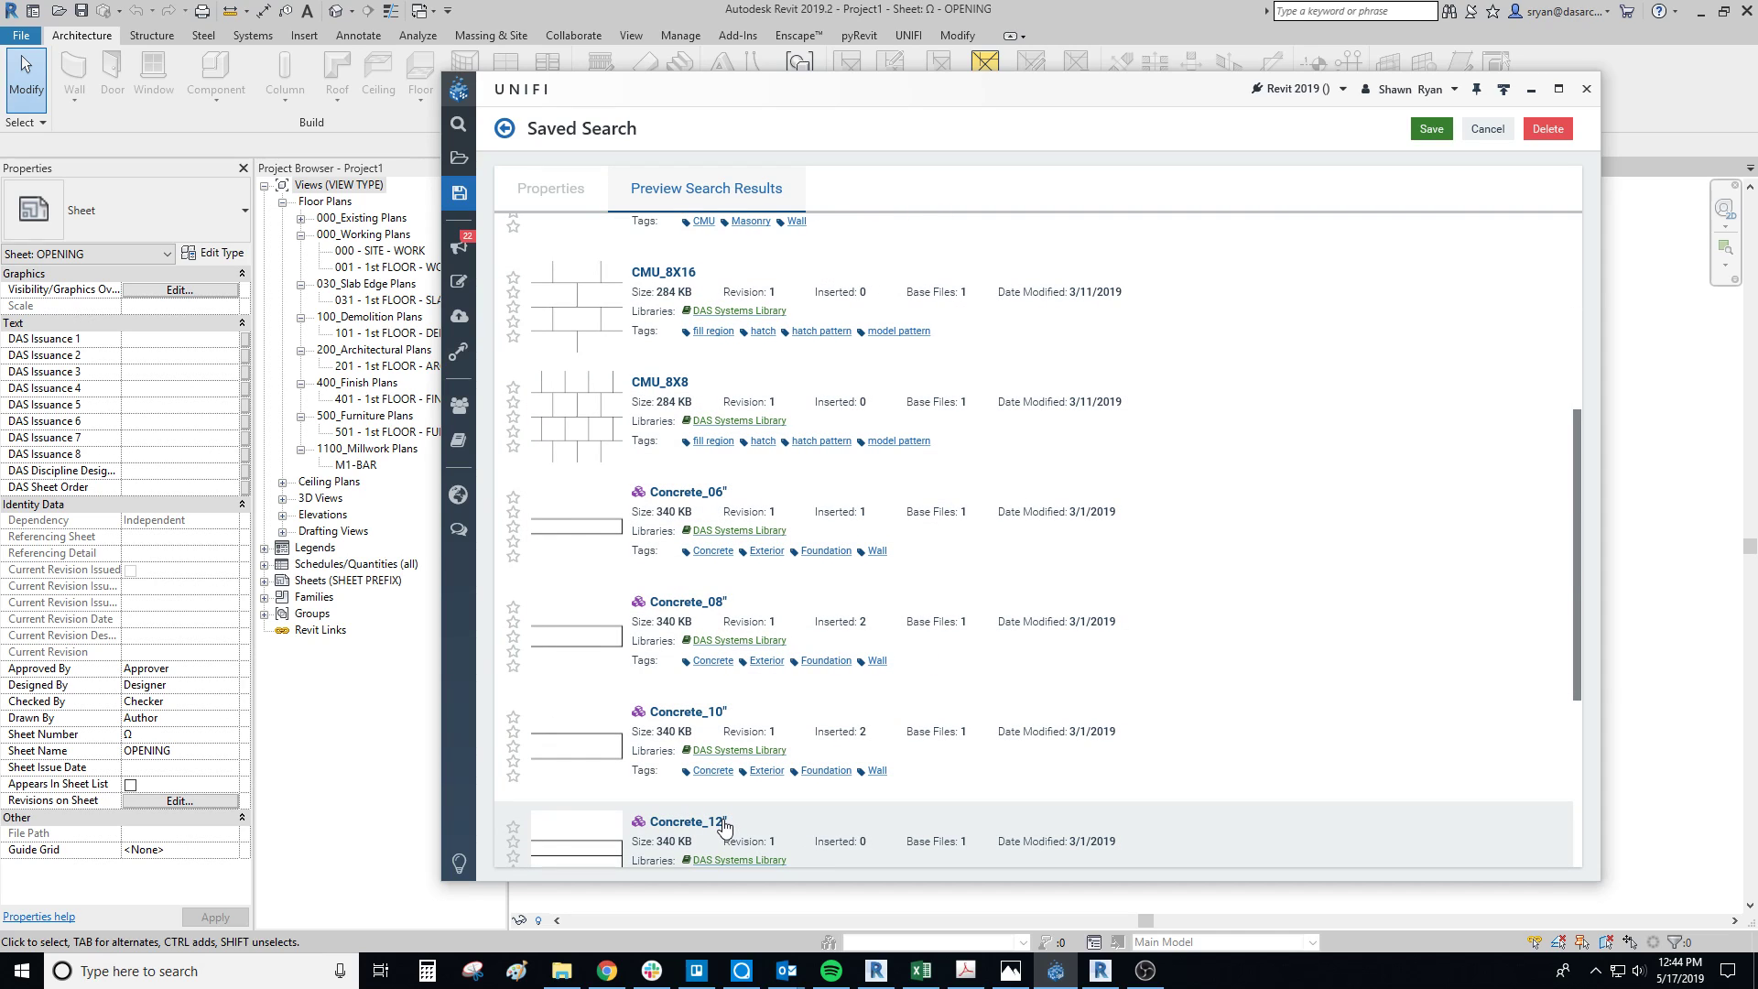
{"action": "scroll", "coordinate": [750, 692], "scroll_direction": "up", "scroll_amount": 3}
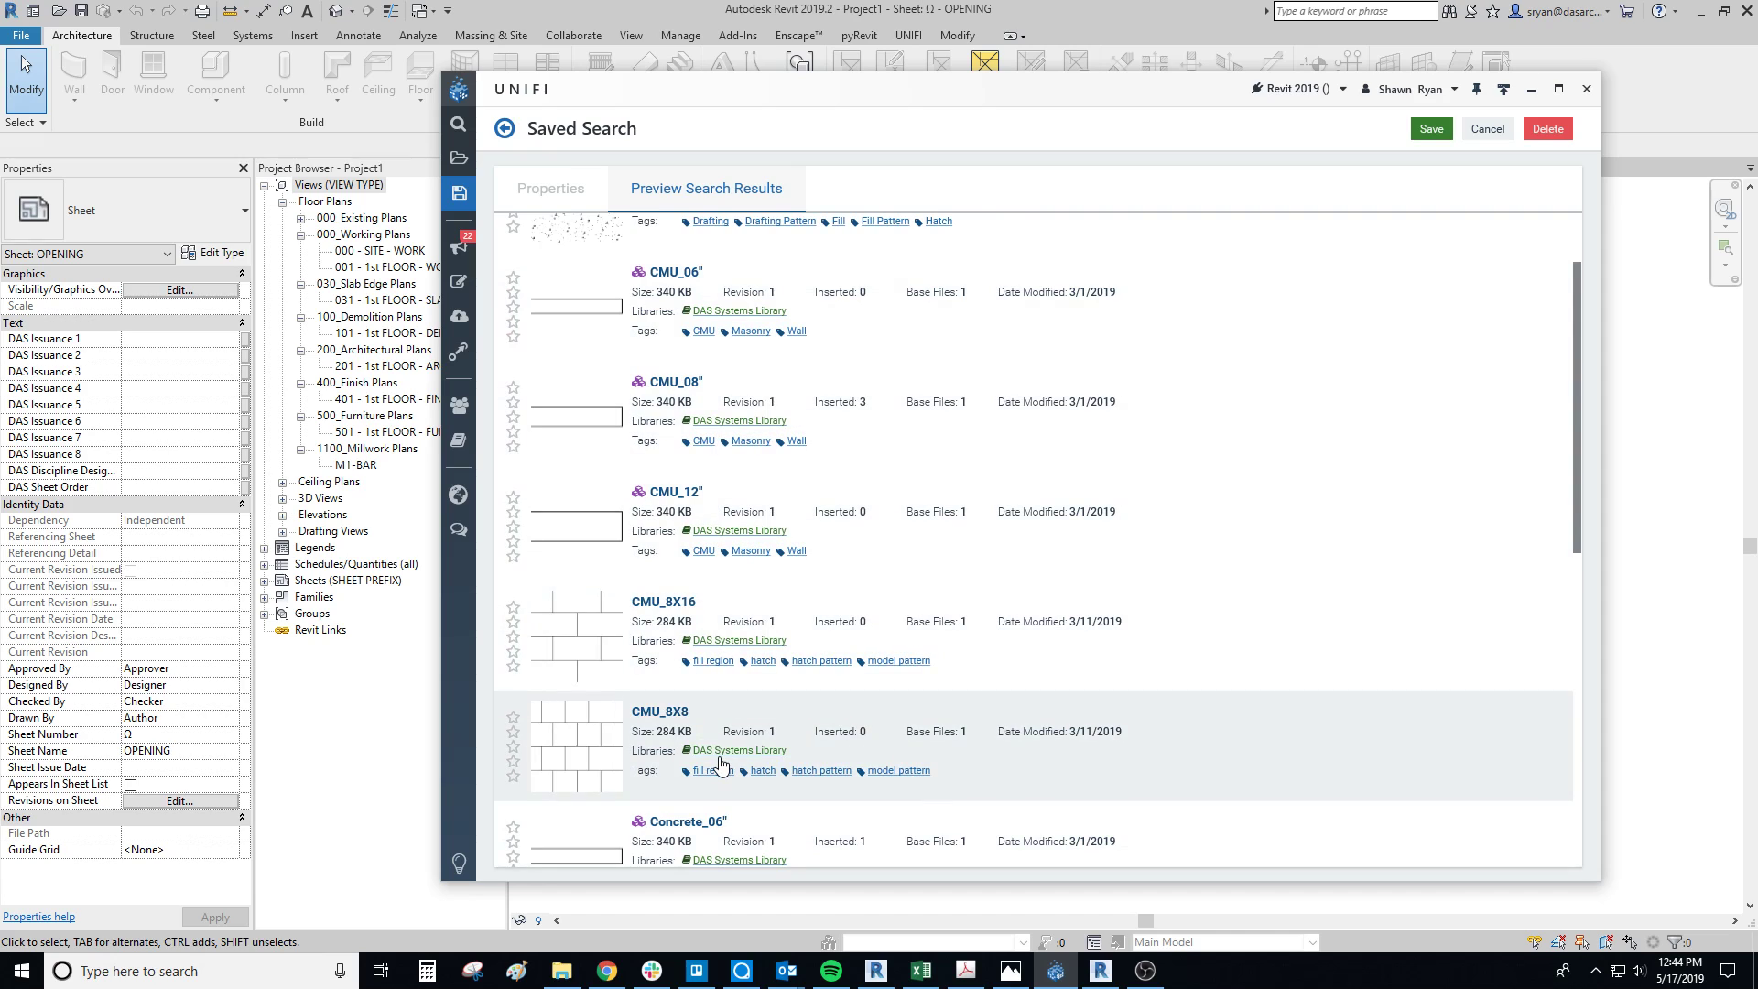
{"action": "scroll", "coordinate": [718, 514], "scroll_direction": "down", "scroll_amount": 6}
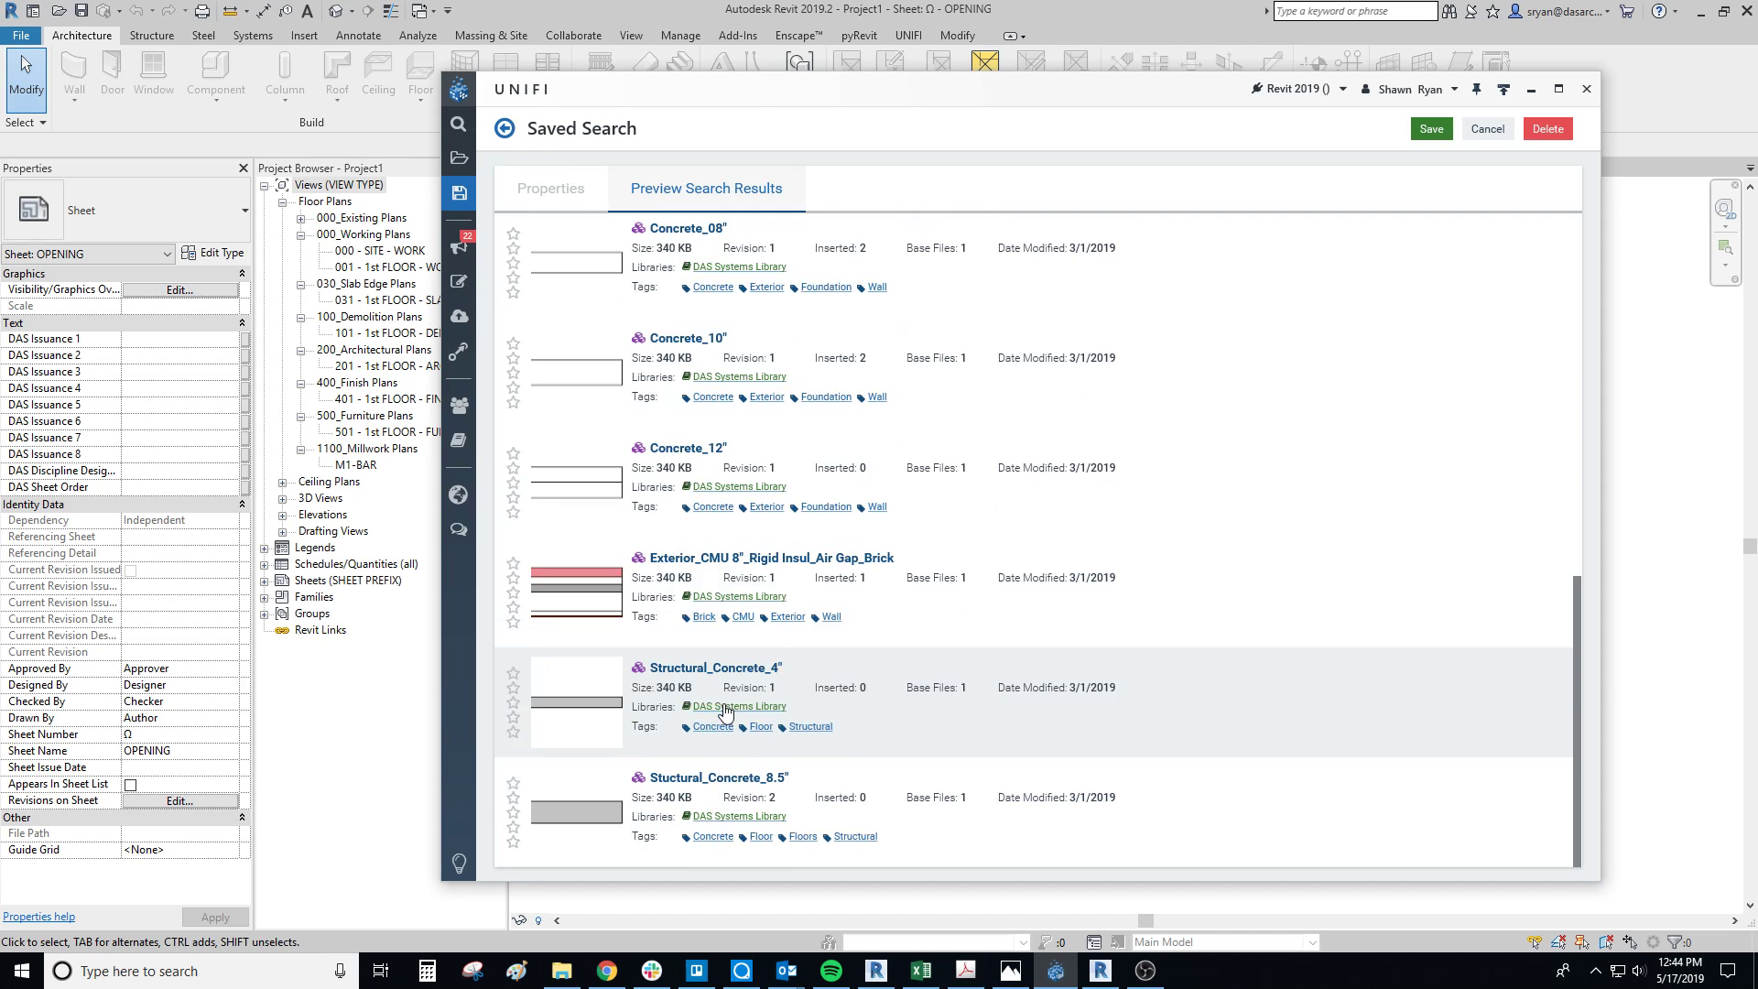
{"action": "scroll", "coordinate": [723, 531], "scroll_direction": "up", "scroll_amount": 1}
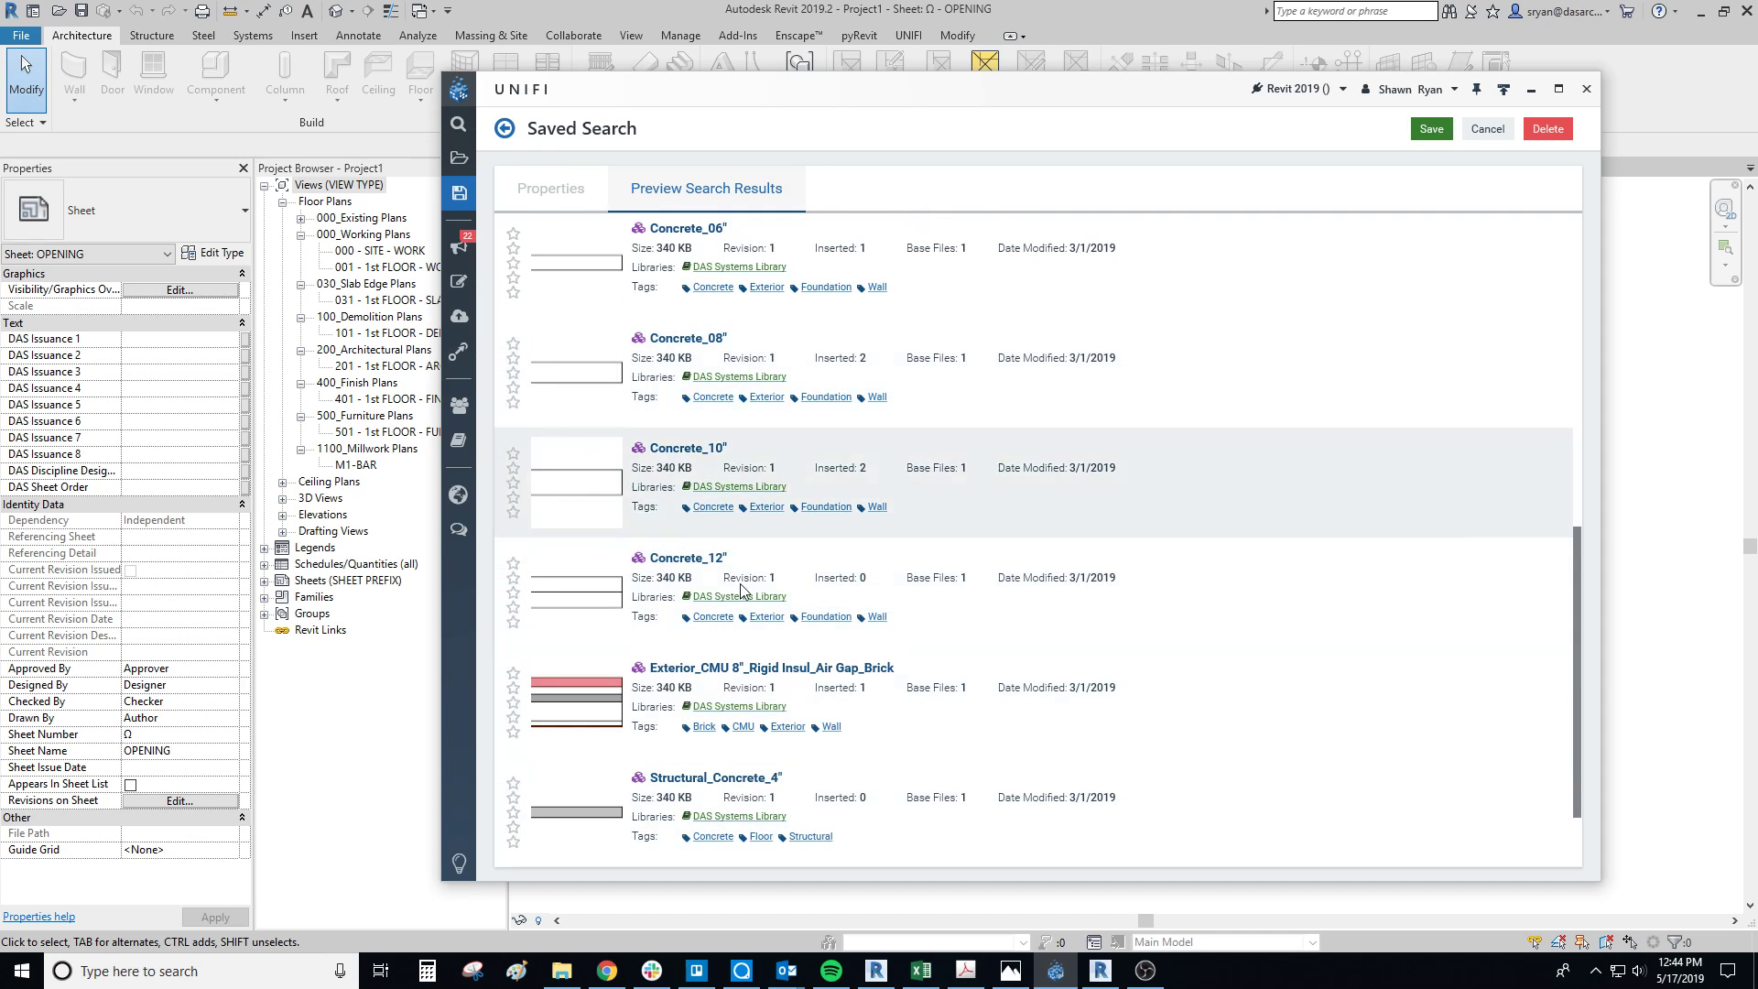
{"action": "scroll", "coordinate": [739, 641], "scroll_direction": "up", "scroll_amount": 6}
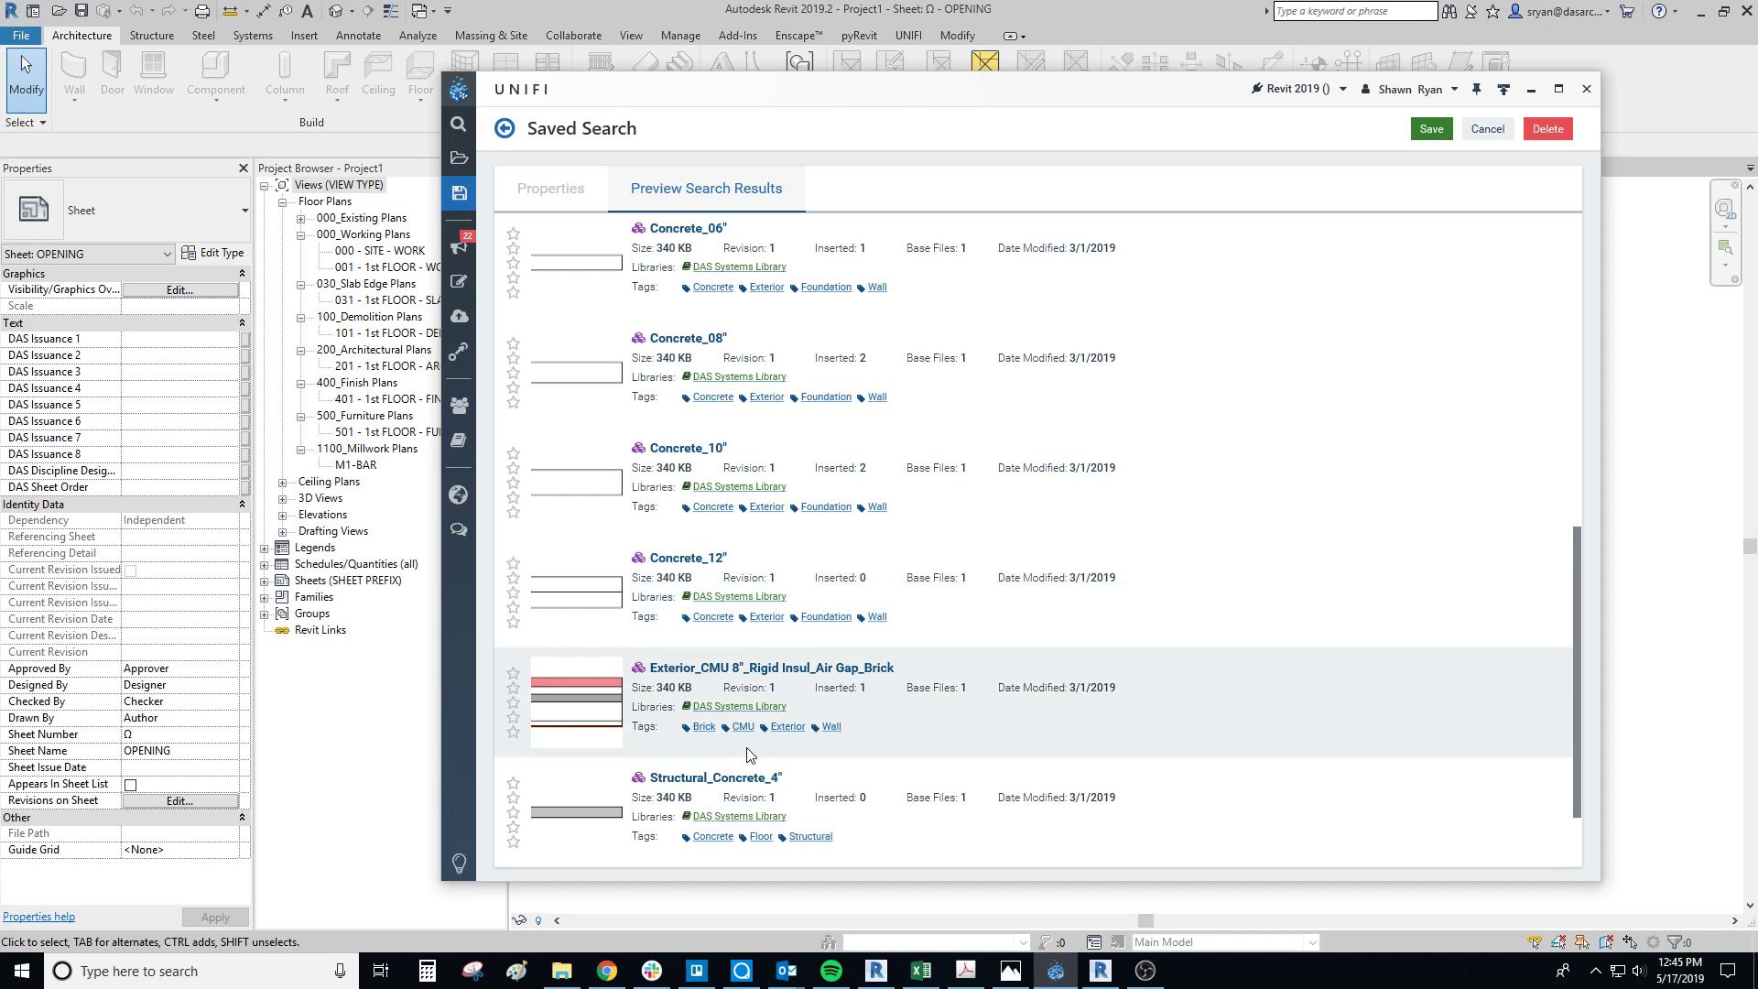
{"action": "scroll", "coordinate": [744, 806], "scroll_direction": "up", "scroll_amount": 1}
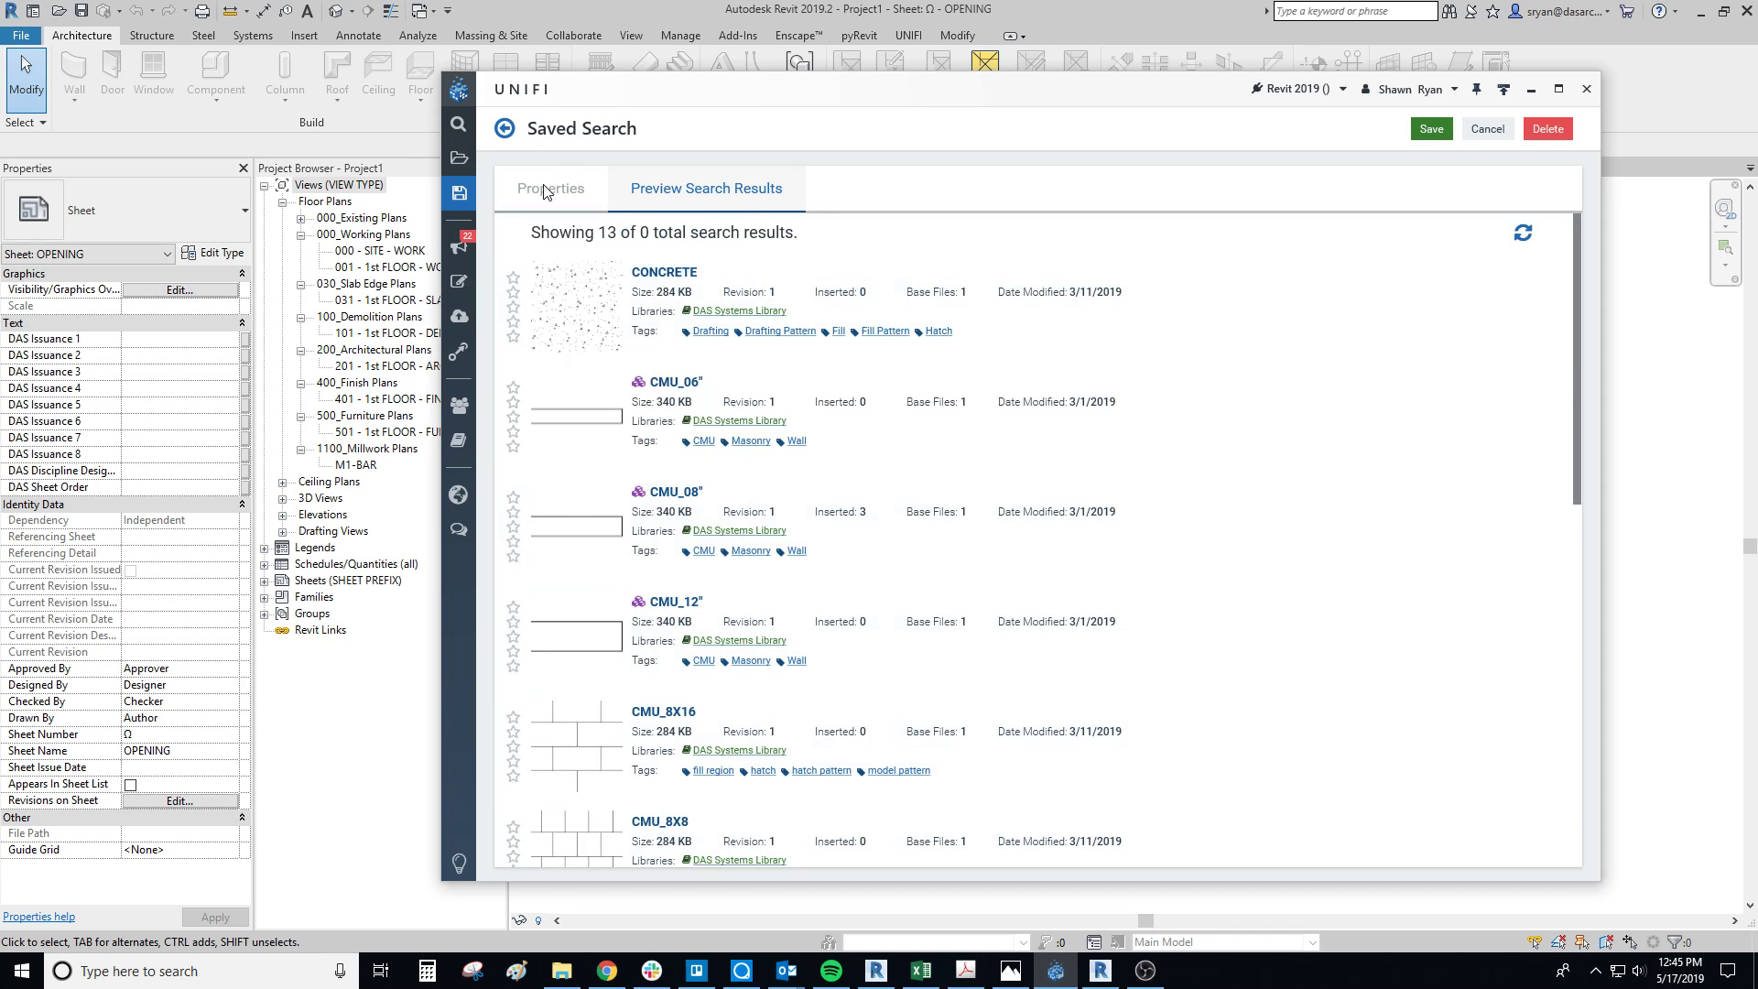
Set the CMU Walls saved search's term to CMU, clear its name filter, and save it
{"action": "left_click", "coordinate": [550, 191]}
{"action": "left_click", "coordinate": [651, 272]}
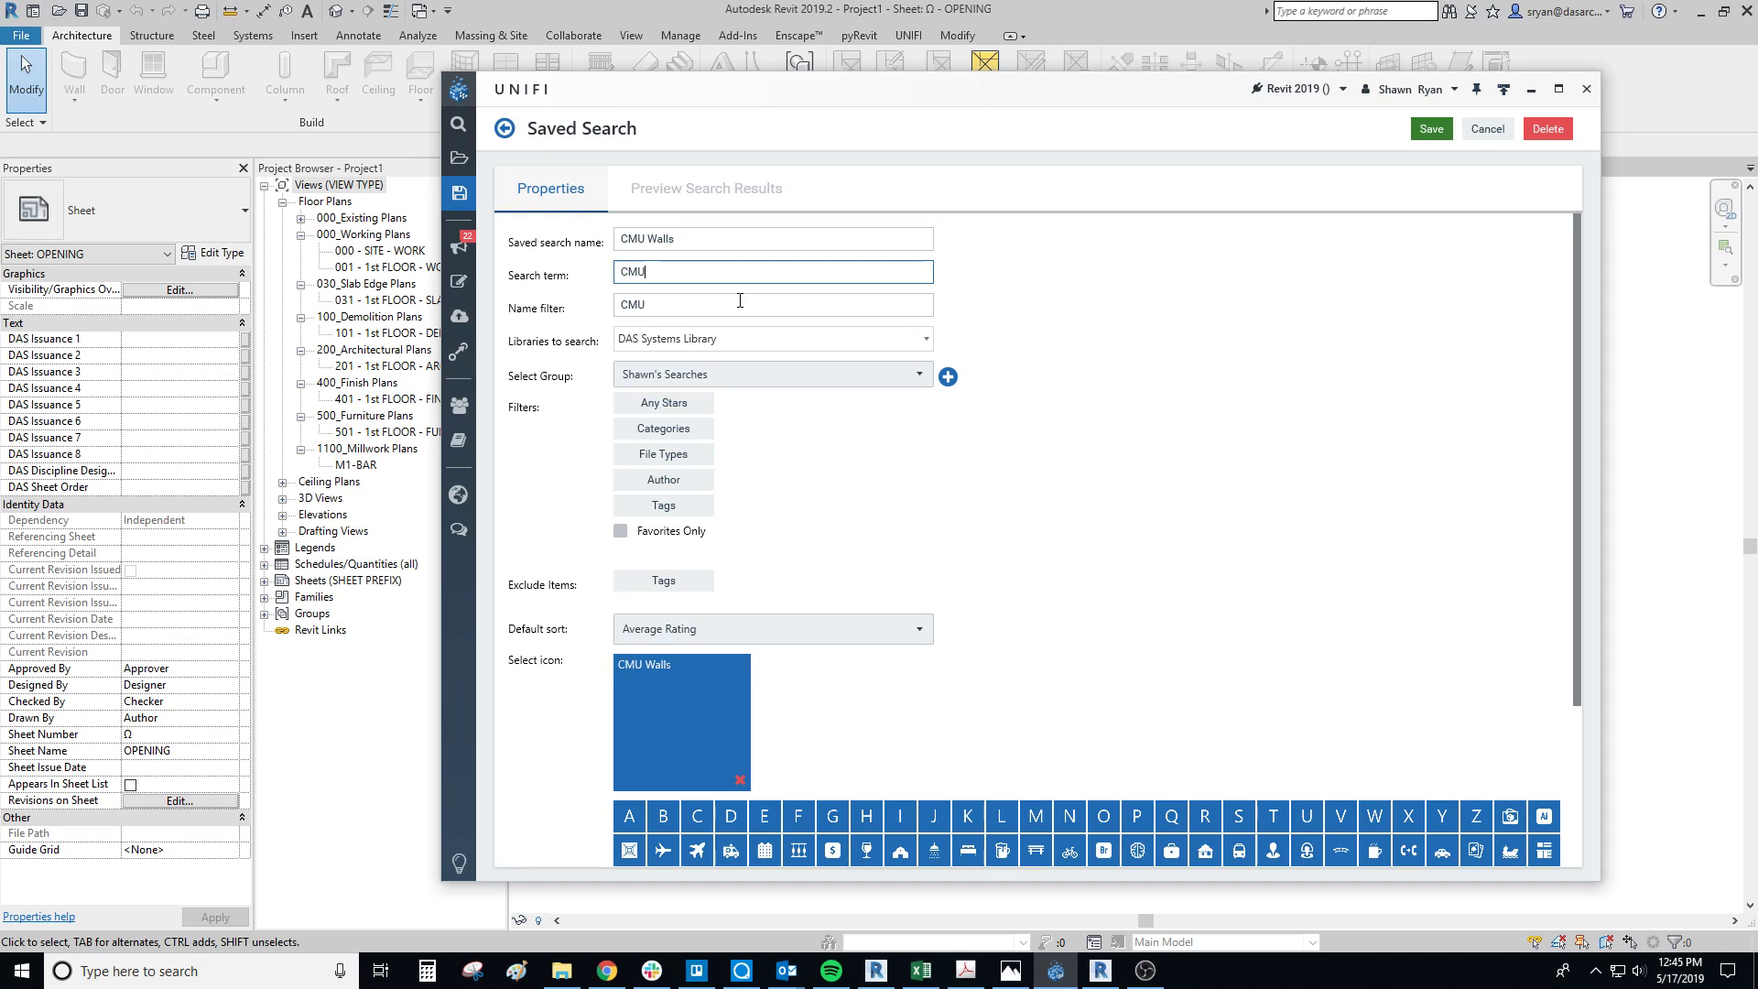
{"action": "left_click_drag", "start_coordinate": [660, 305], "coordinate": [590, 306]}
{"action": "key", "text": "BackSpace"}
{"action": "left_click", "coordinate": [655, 271]}
{"action": "left_click", "coordinate": [1433, 131]}
Preview the CMU Walls search without a name filter and review the listed items and their tags
{"action": "left_click", "coordinate": [718, 189]}
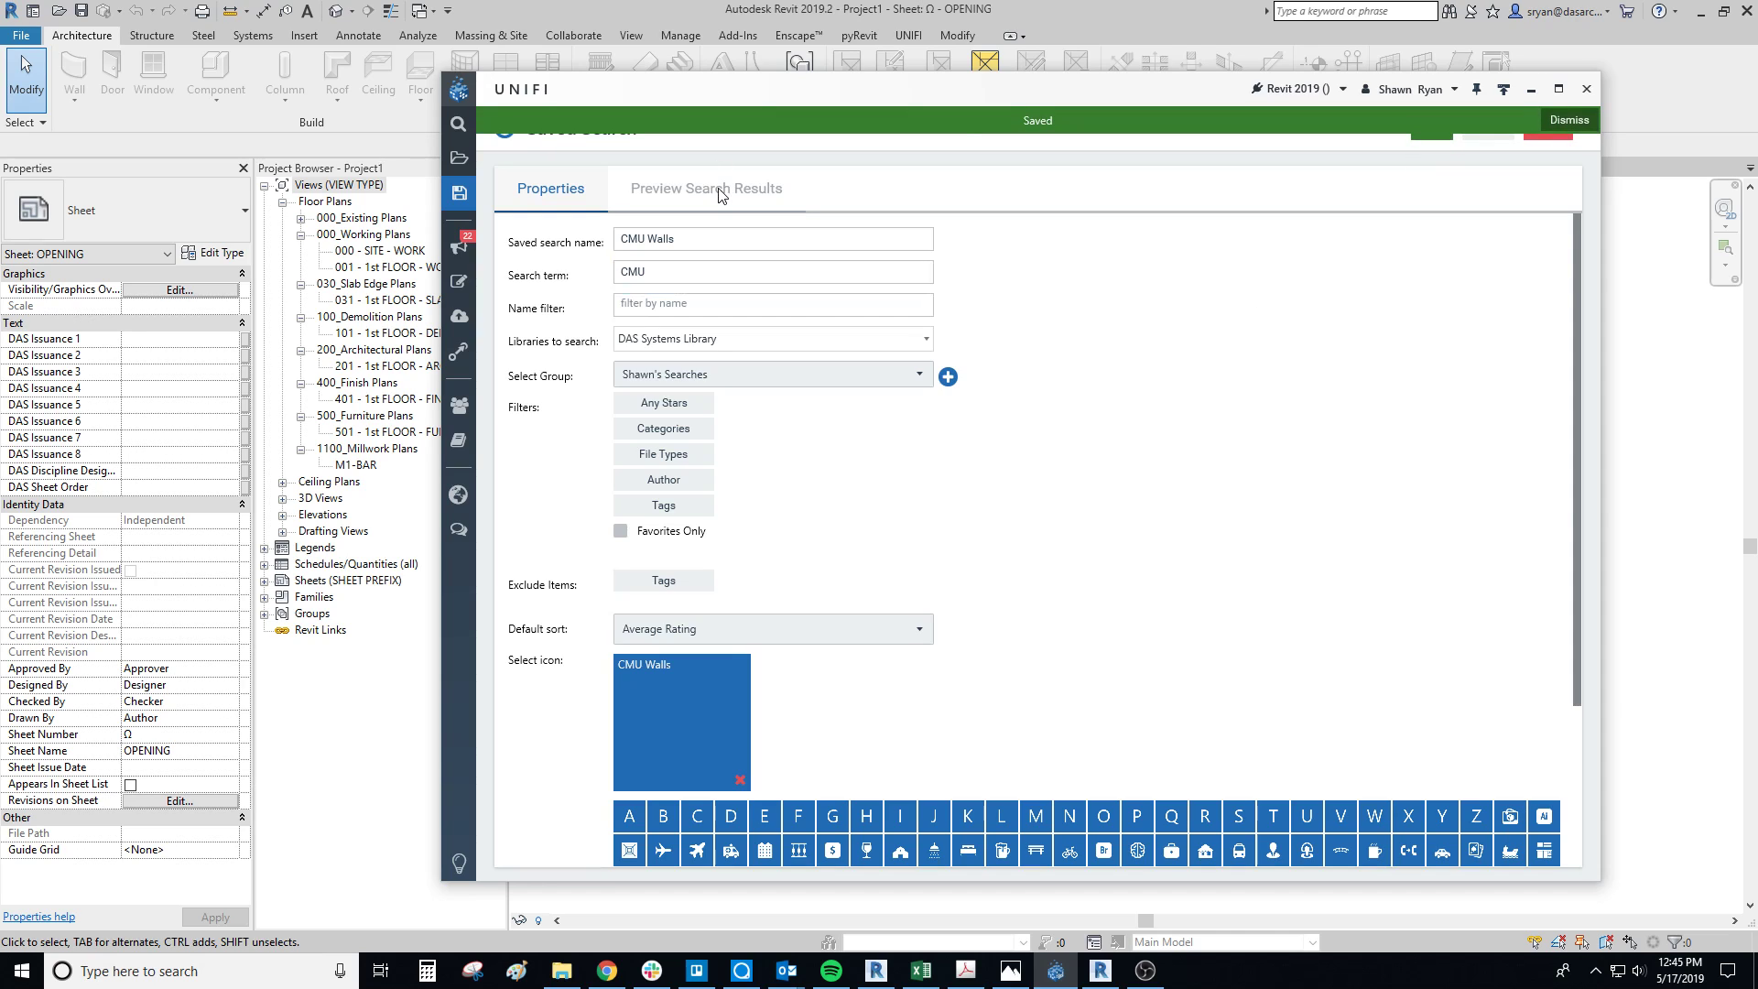
{"action": "scroll", "coordinate": [745, 670], "scroll_direction": "down", "scroll_amount": 10}
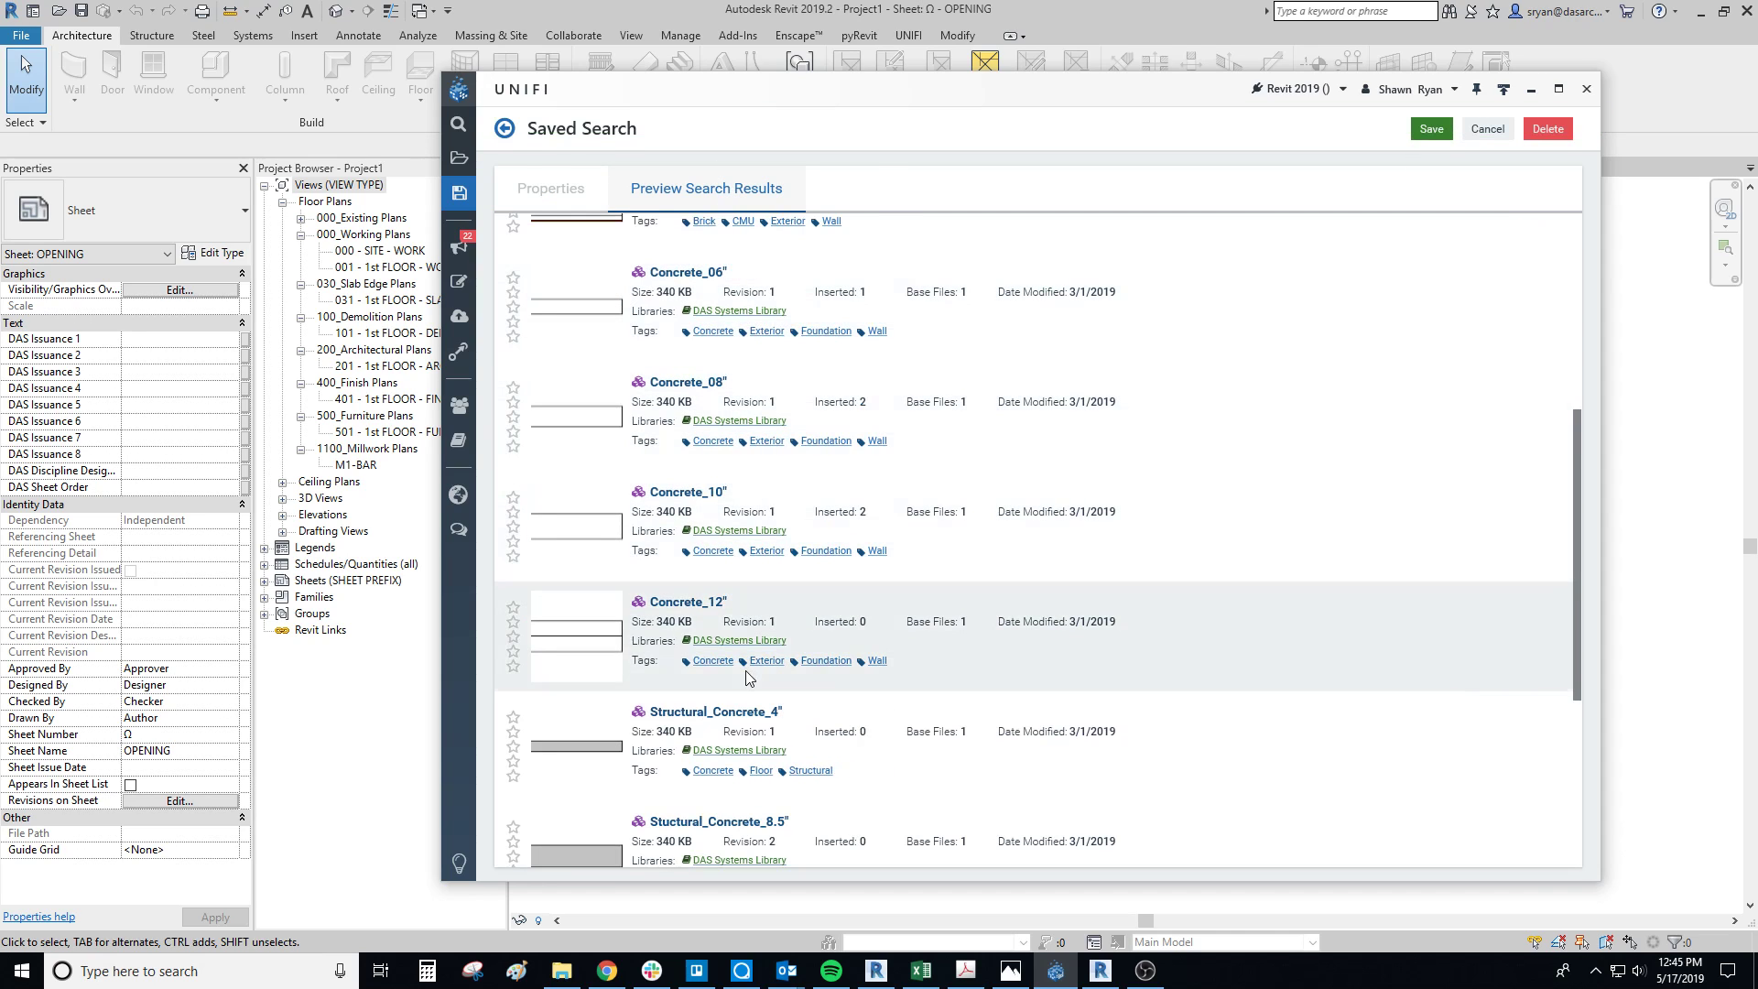
{"action": "scroll", "coordinate": [751, 783], "scroll_direction": "up", "scroll_amount": 5}
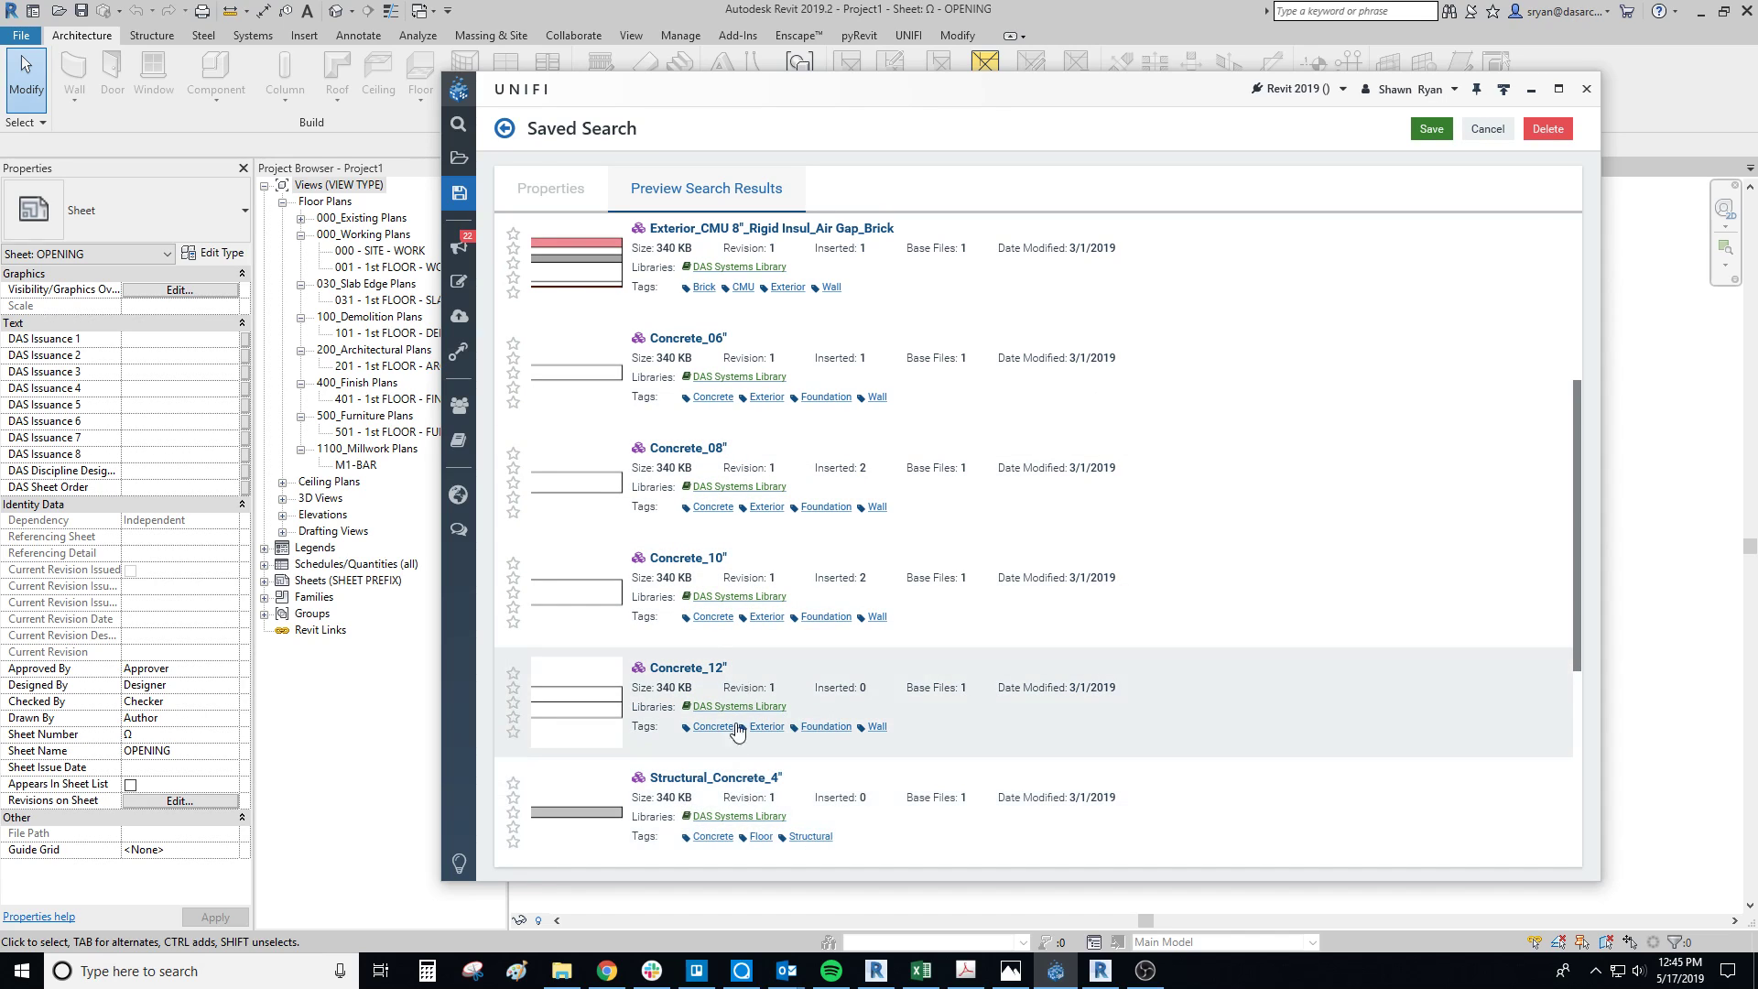
{"action": "scroll", "coordinate": [742, 805], "scroll_direction": "up", "scroll_amount": 5}
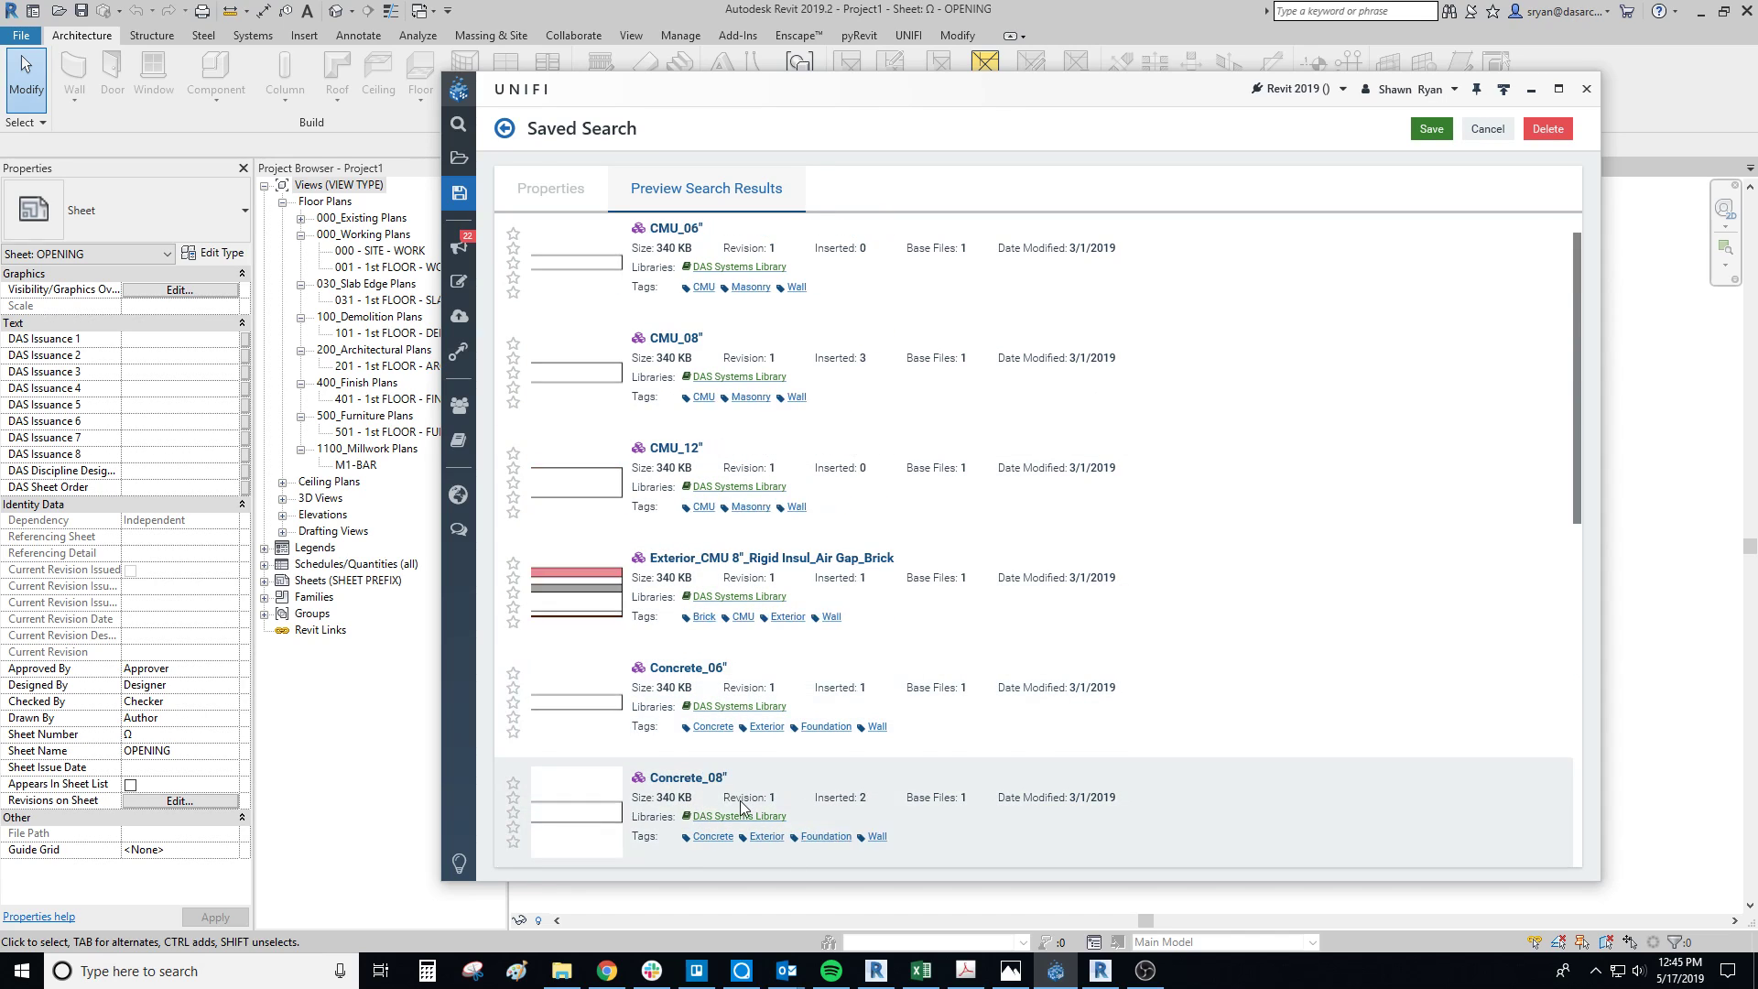
Set the CMU Walls search's name filter to CMU and save it
{"action": "left_click", "coordinate": [550, 187]}
{"action": "left_click", "coordinate": [641, 301]}
{"action": "type", "text": "CMU"}
{"action": "left_click", "coordinate": [1430, 129]}
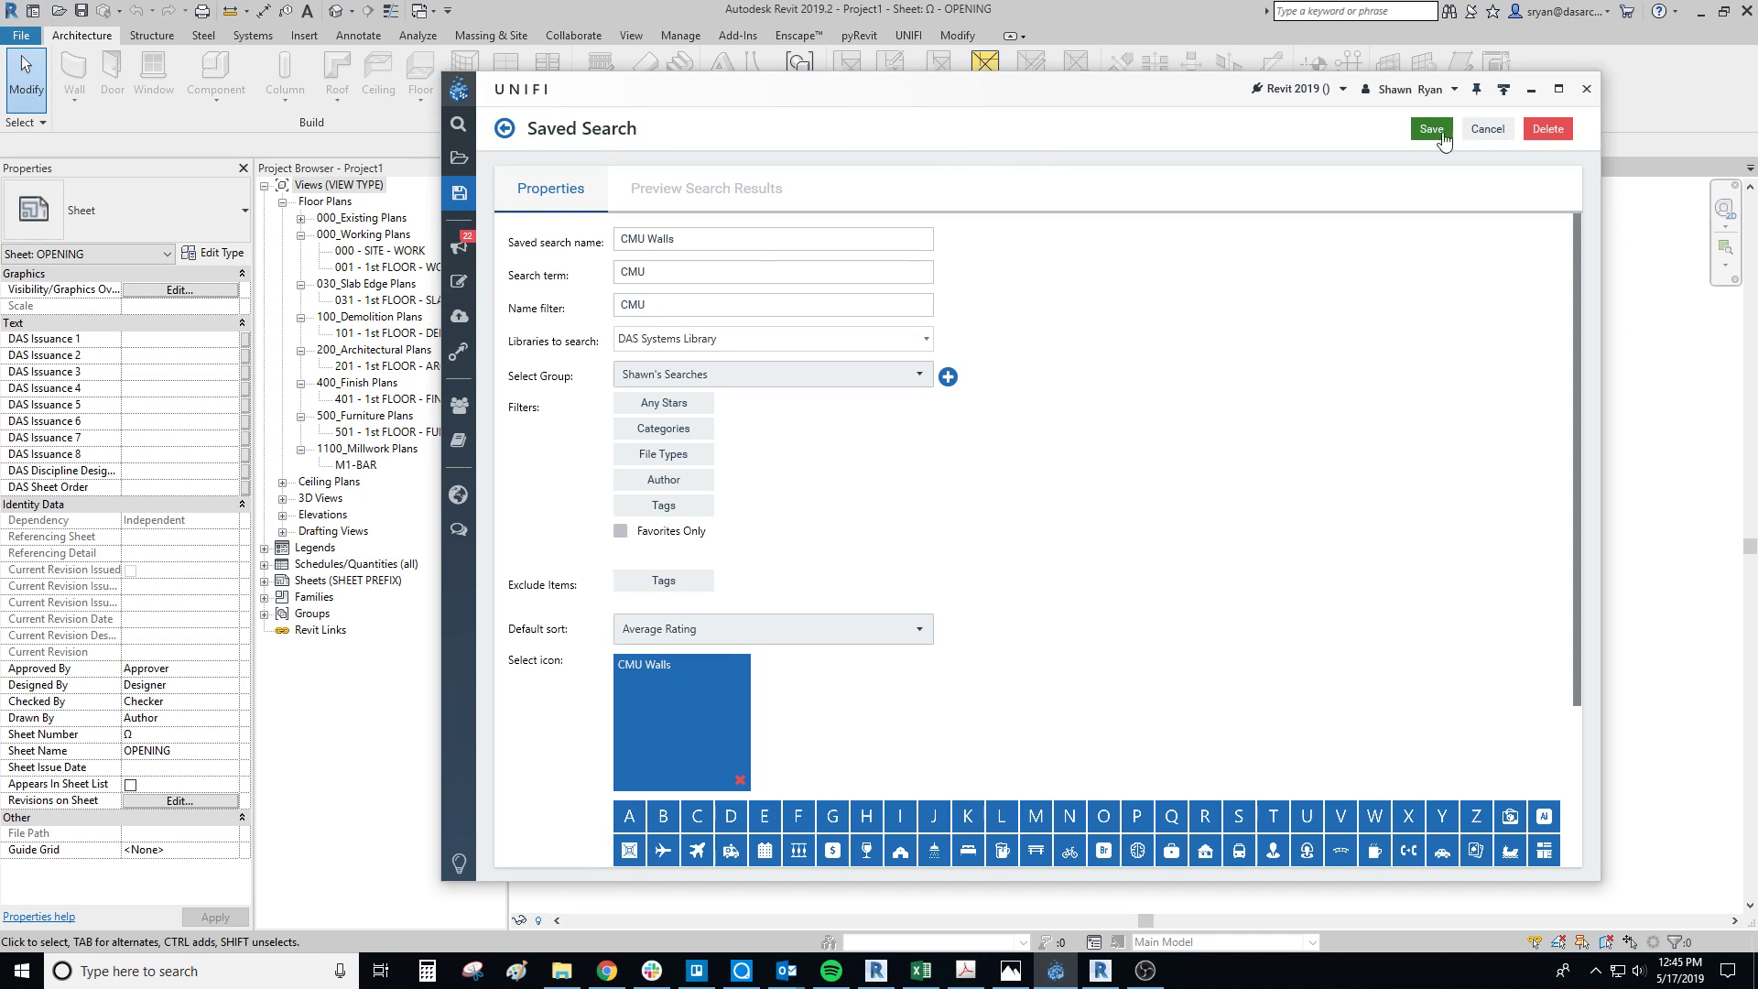
Review the previewed results of the CMU-filtered search, then return to the personal saved searches overview
{"action": "left_click", "coordinate": [774, 189]}
{"action": "scroll", "coordinate": [822, 694], "scroll_direction": "down", "scroll_amount": 5}
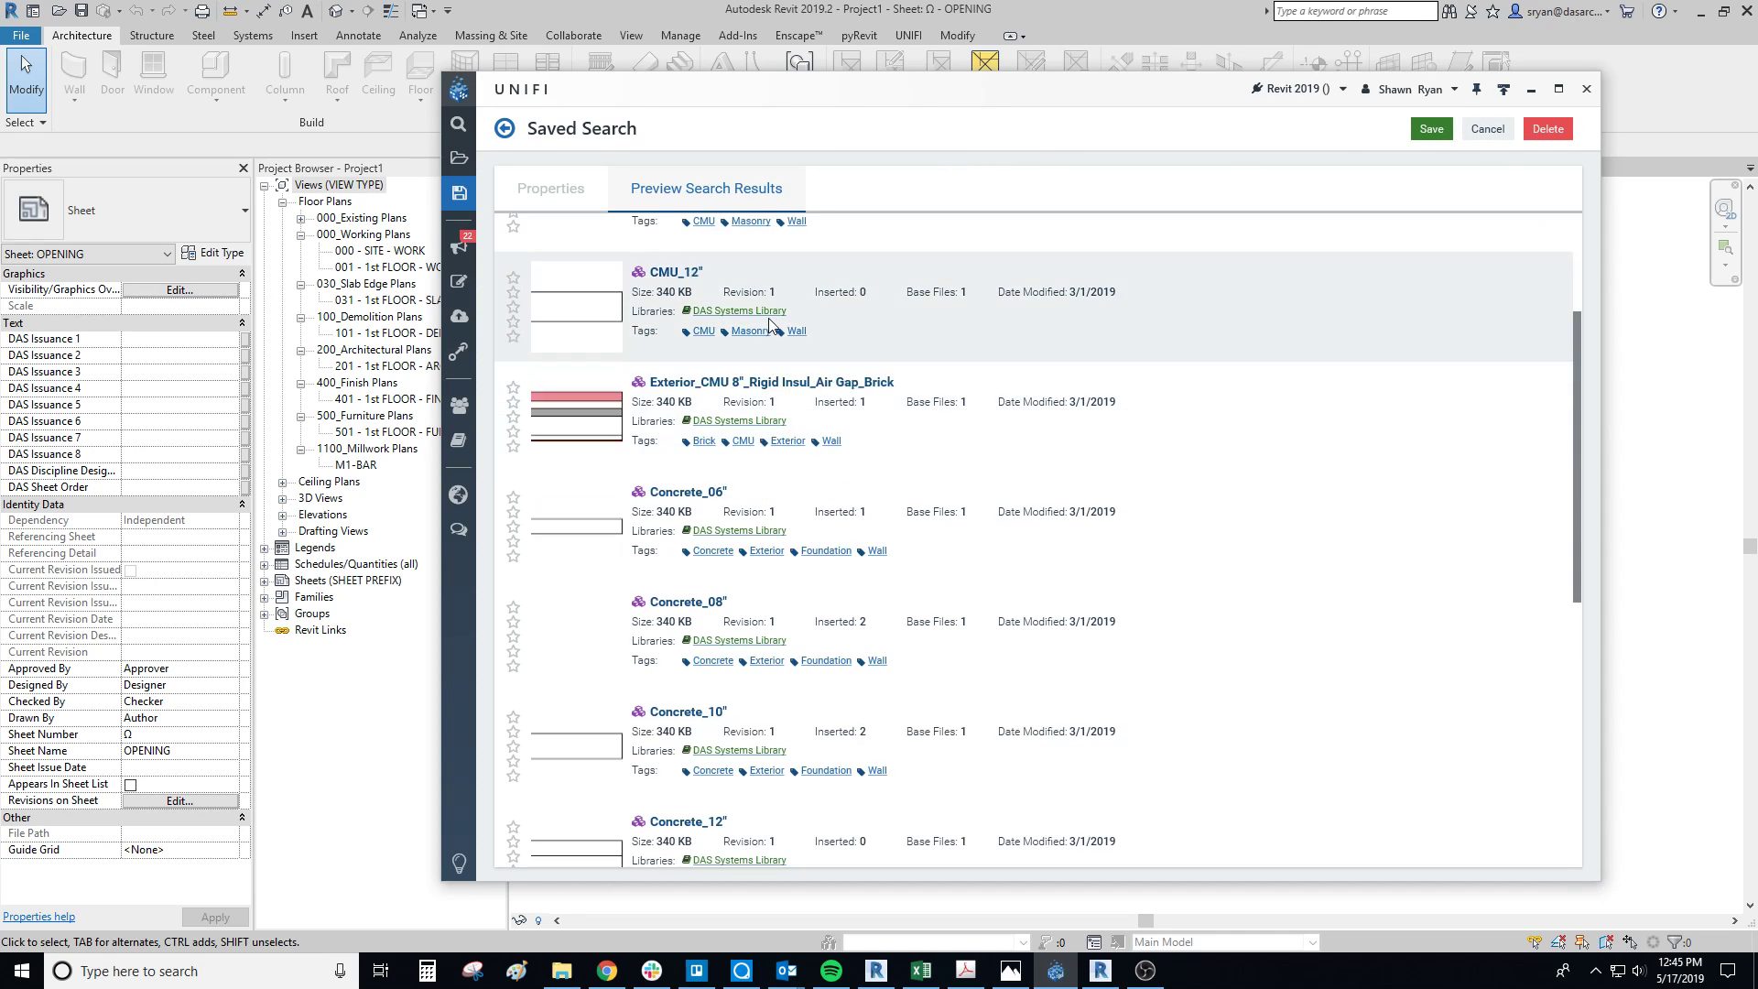
{"action": "scroll", "coordinate": [822, 694], "scroll_direction": "down", "scroll_amount": 4}
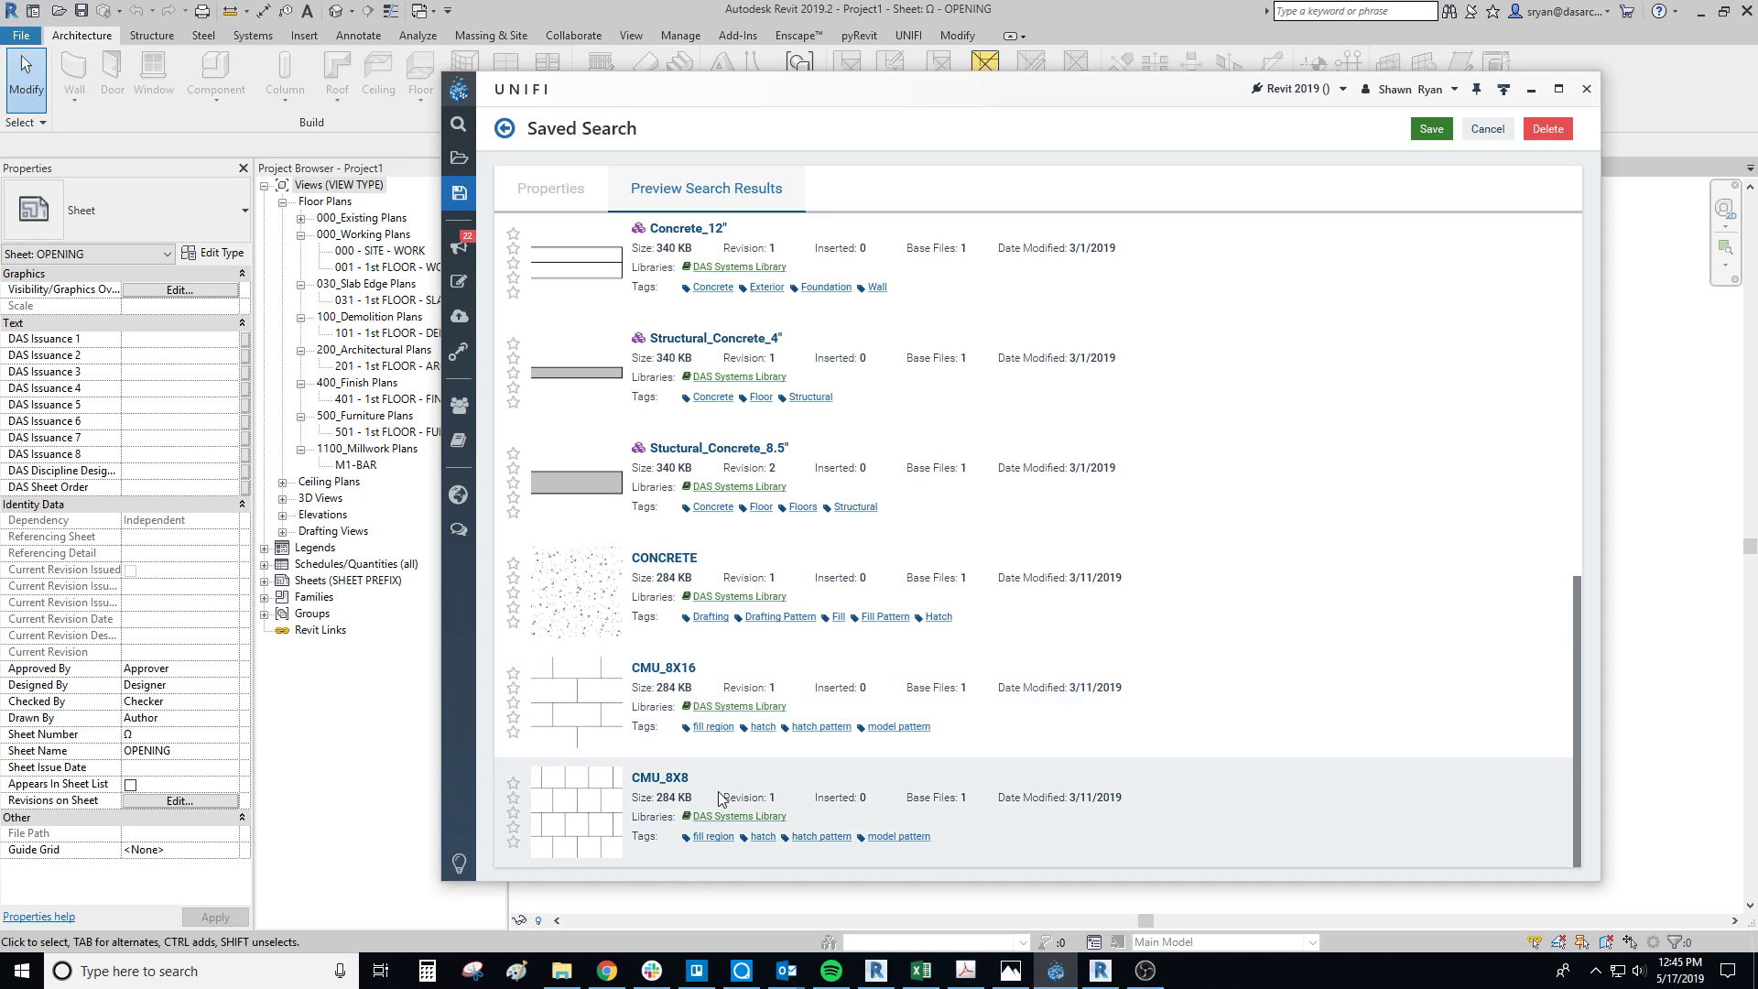
{"action": "scroll", "coordinate": [885, 782], "scroll_direction": "up", "scroll_amount": 8}
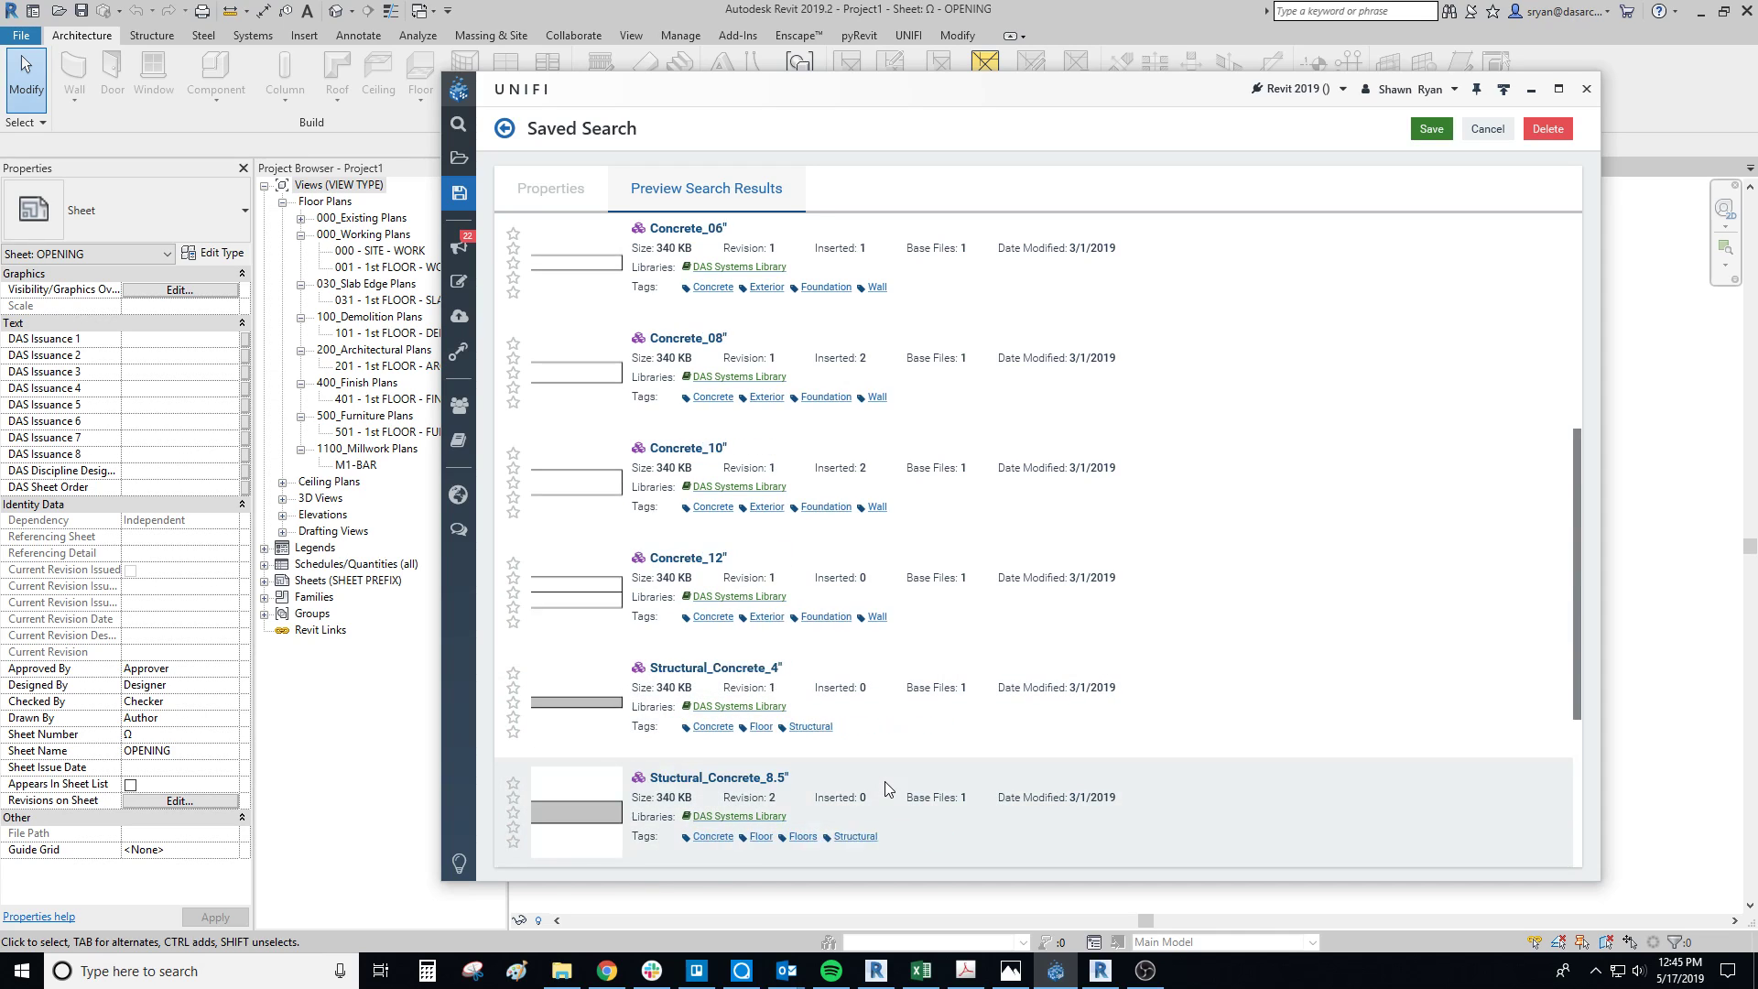
{"action": "left_click", "coordinate": [554, 190]}
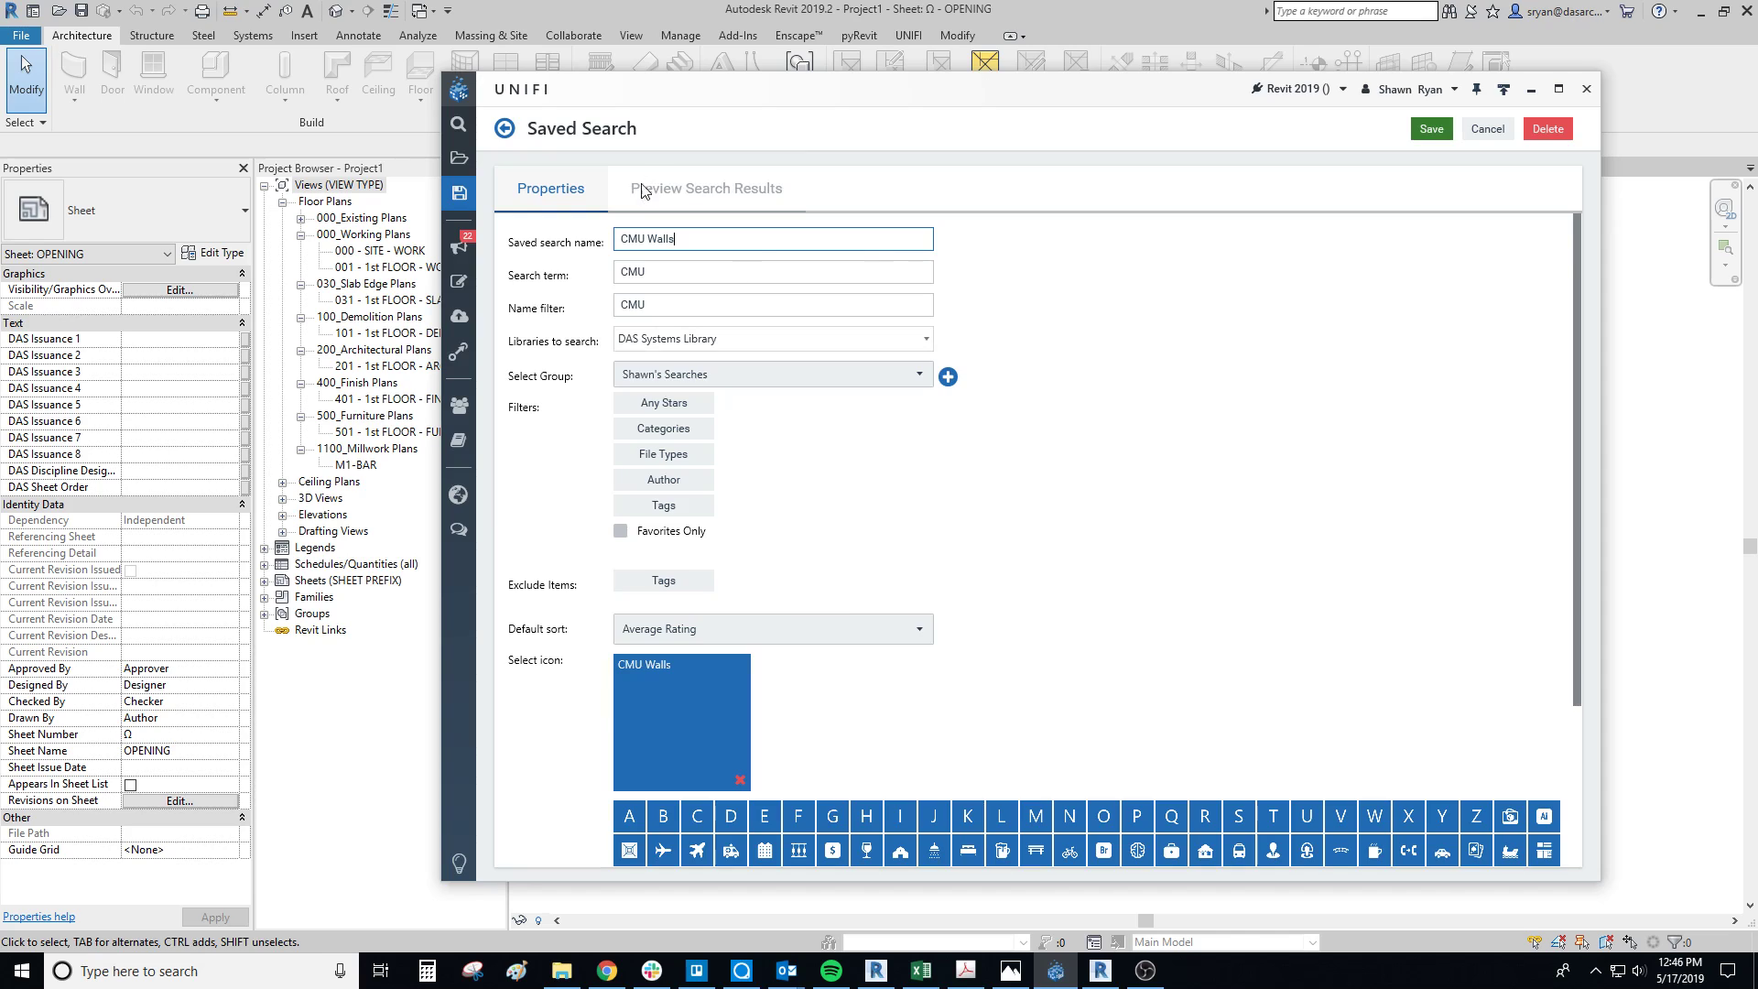
{"action": "left_click", "coordinate": [505, 128]}
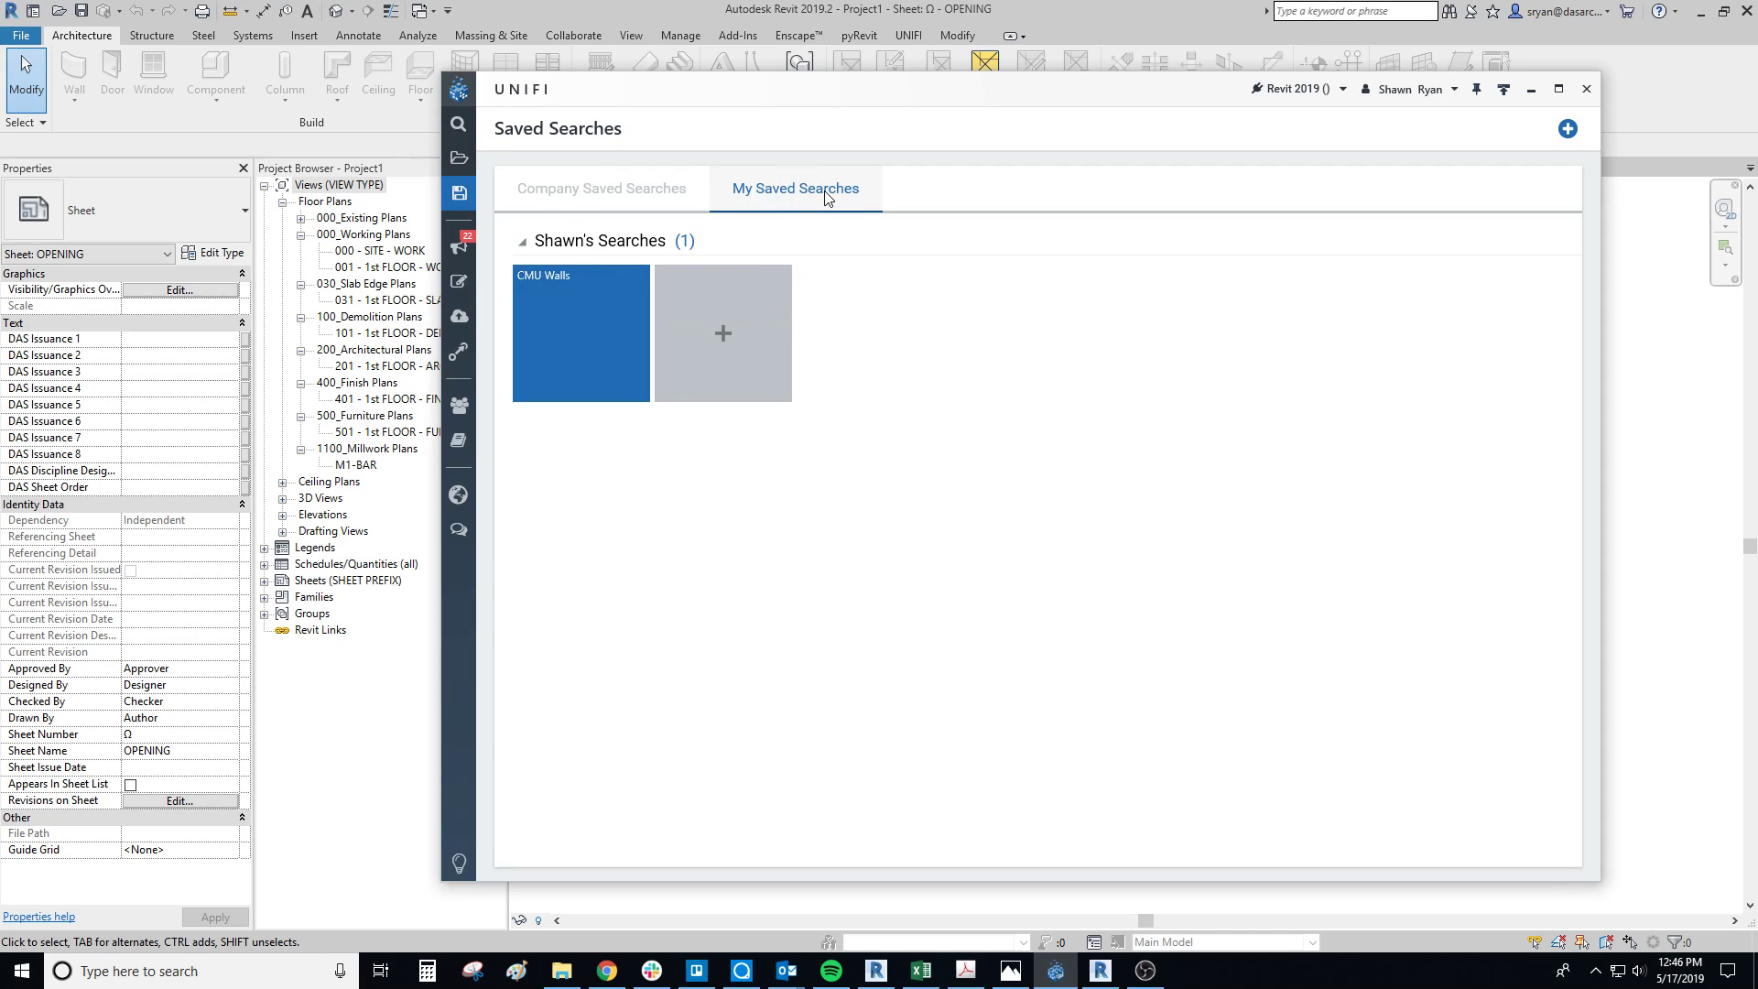
Open the company saved search Interior Space Planning Kit, view its furniture content, and return to the company searches
{"action": "left_click", "coordinate": [643, 194]}
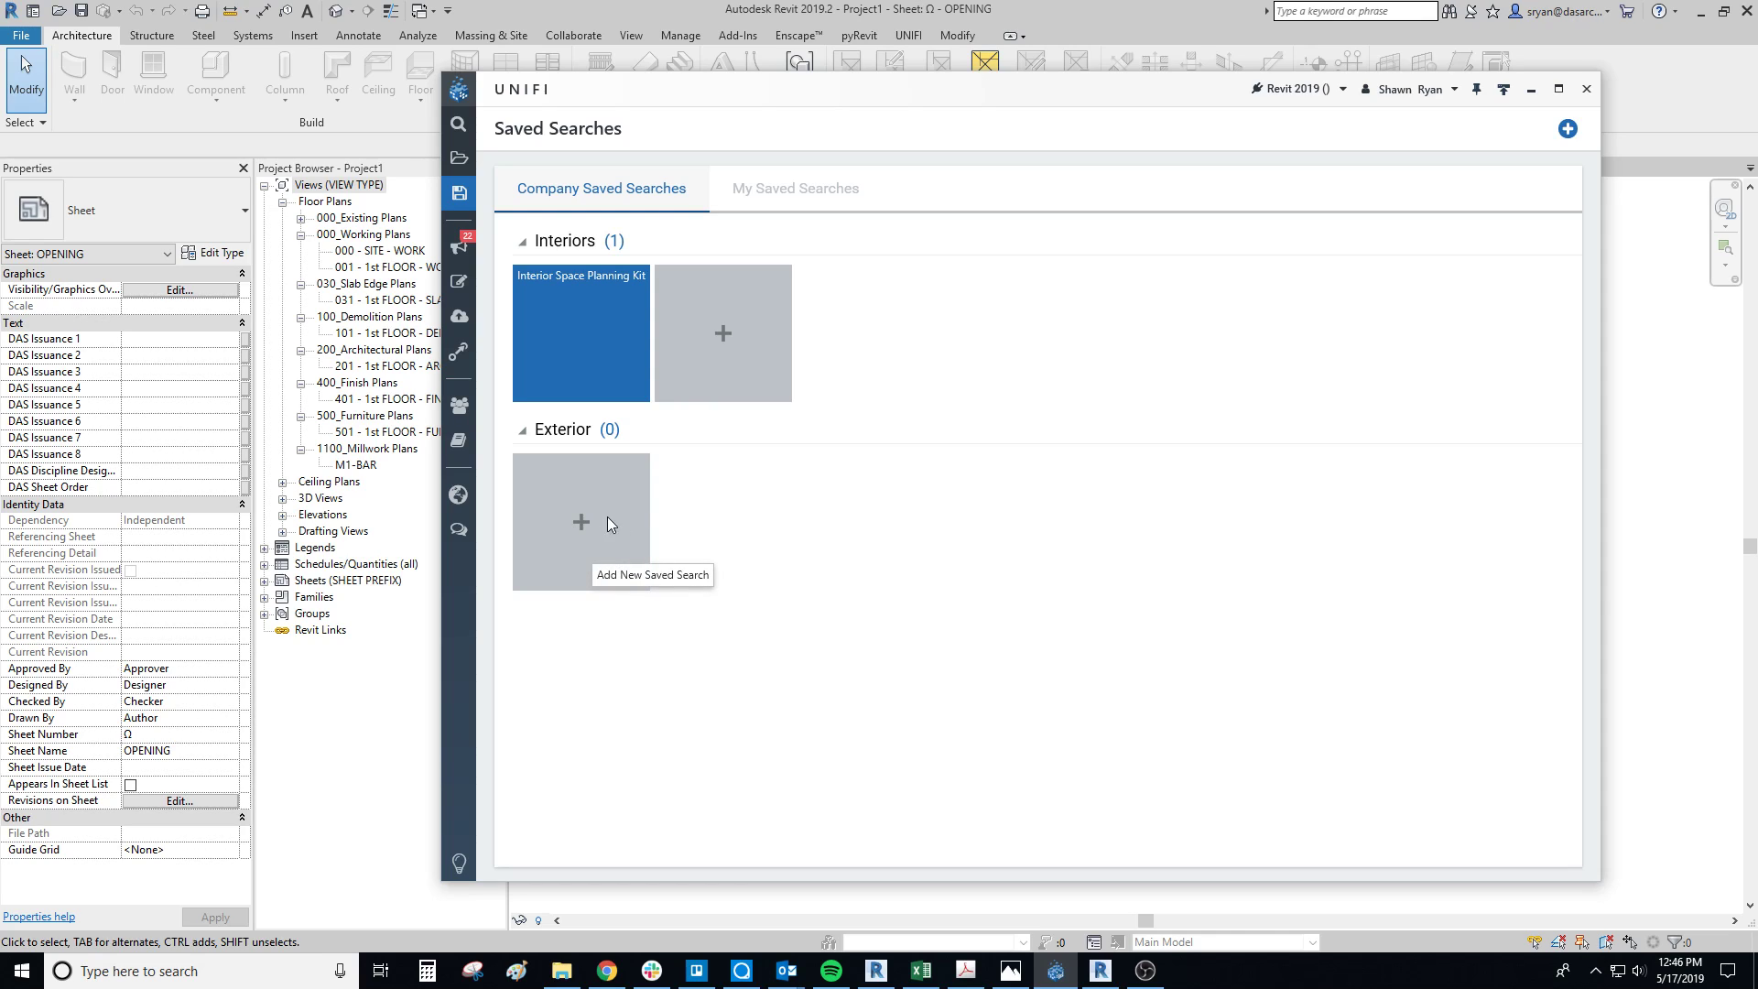
{"action": "left_click", "coordinate": [589, 281]}
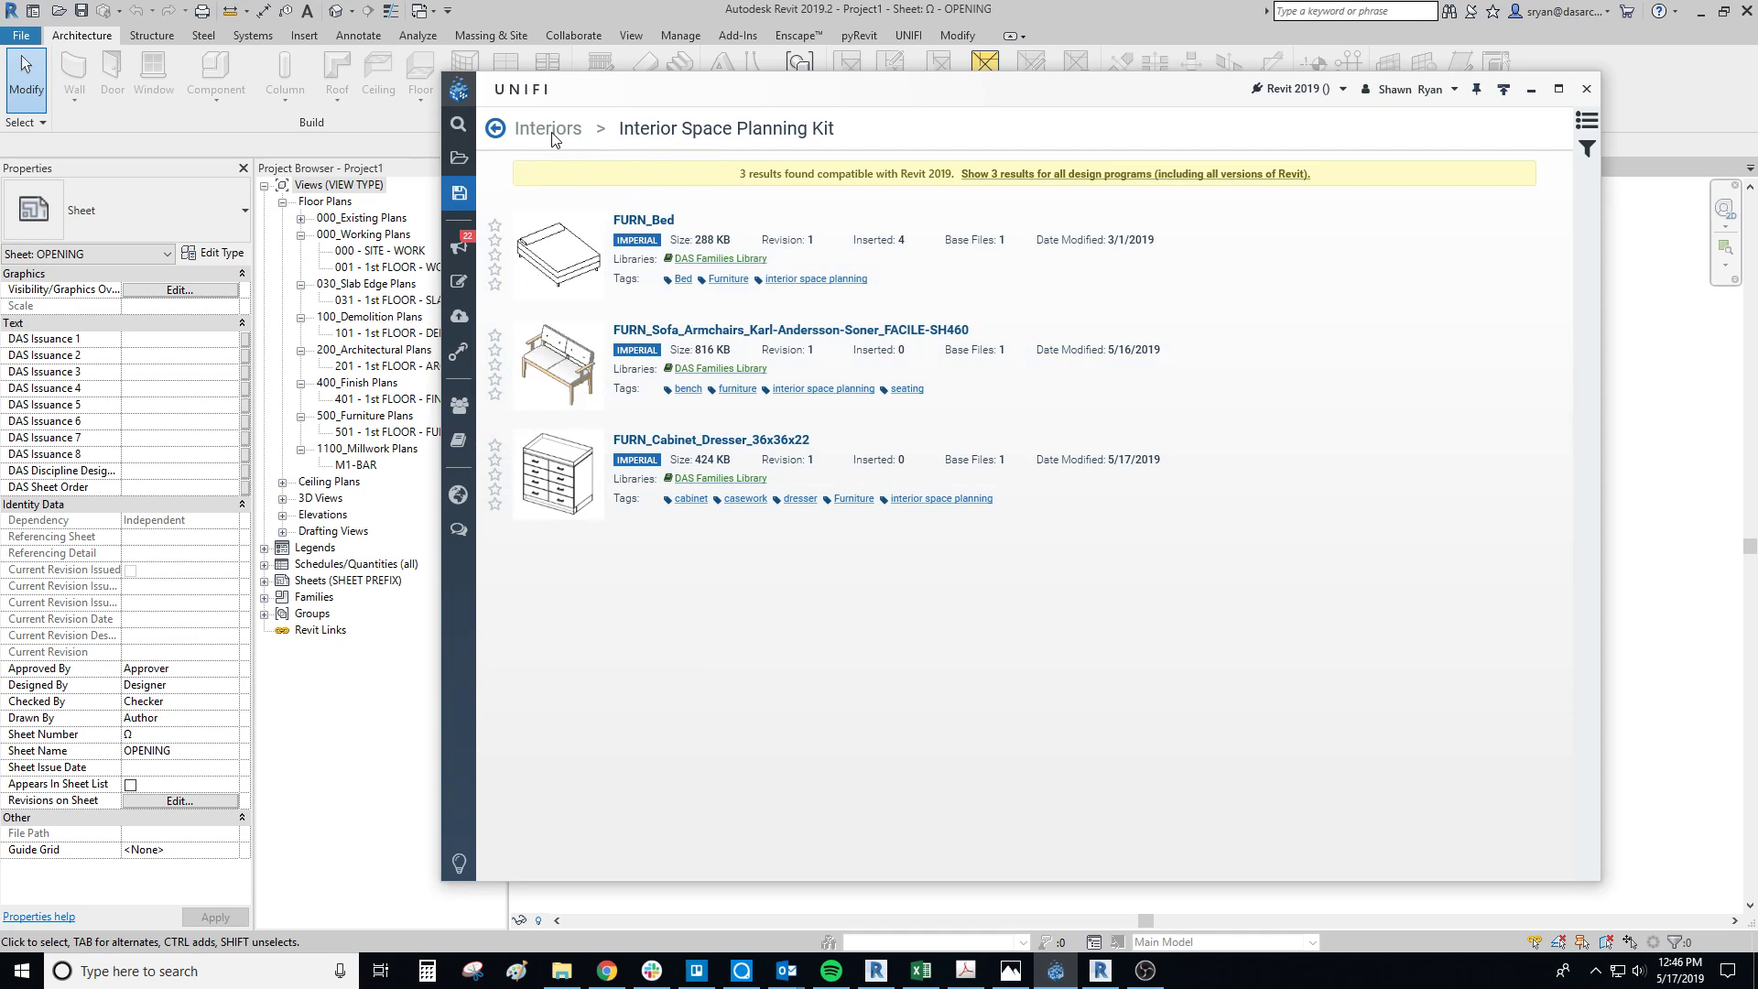
{"action": "left_click", "coordinate": [495, 128]}
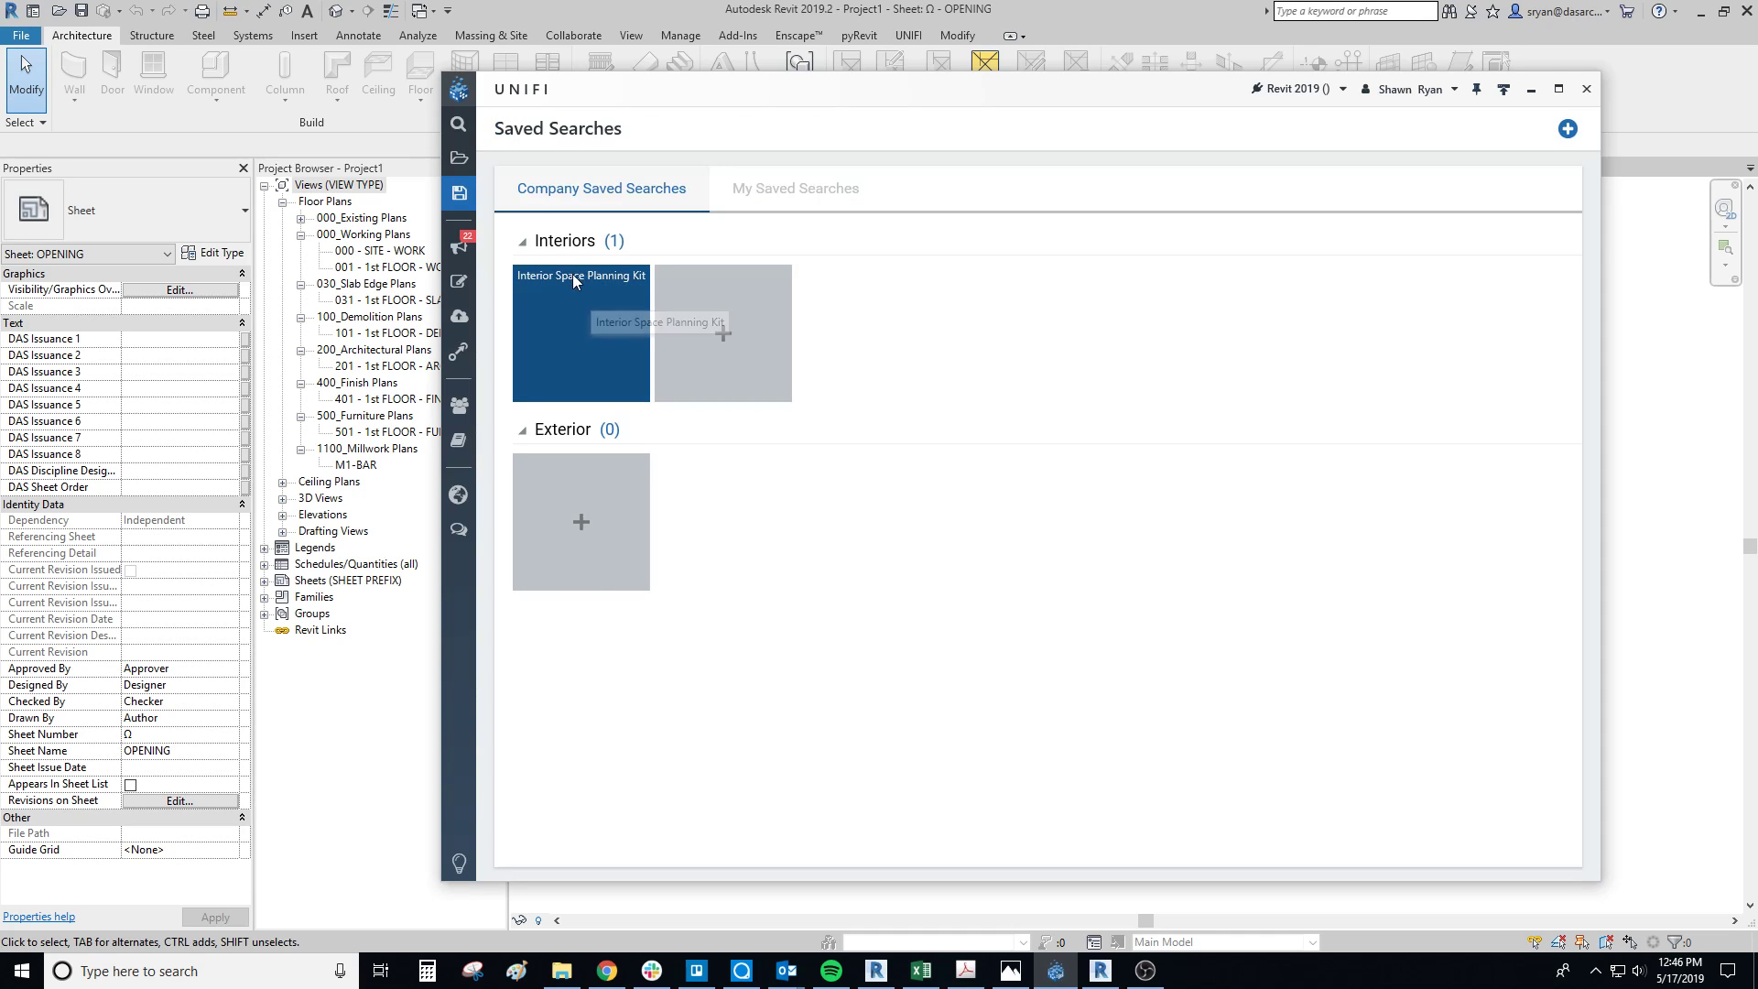
Inspect the tag filter in the Interior Space Planning Kit search's properties and leave without saving
{"action": "right_click", "coordinate": [573, 275]}
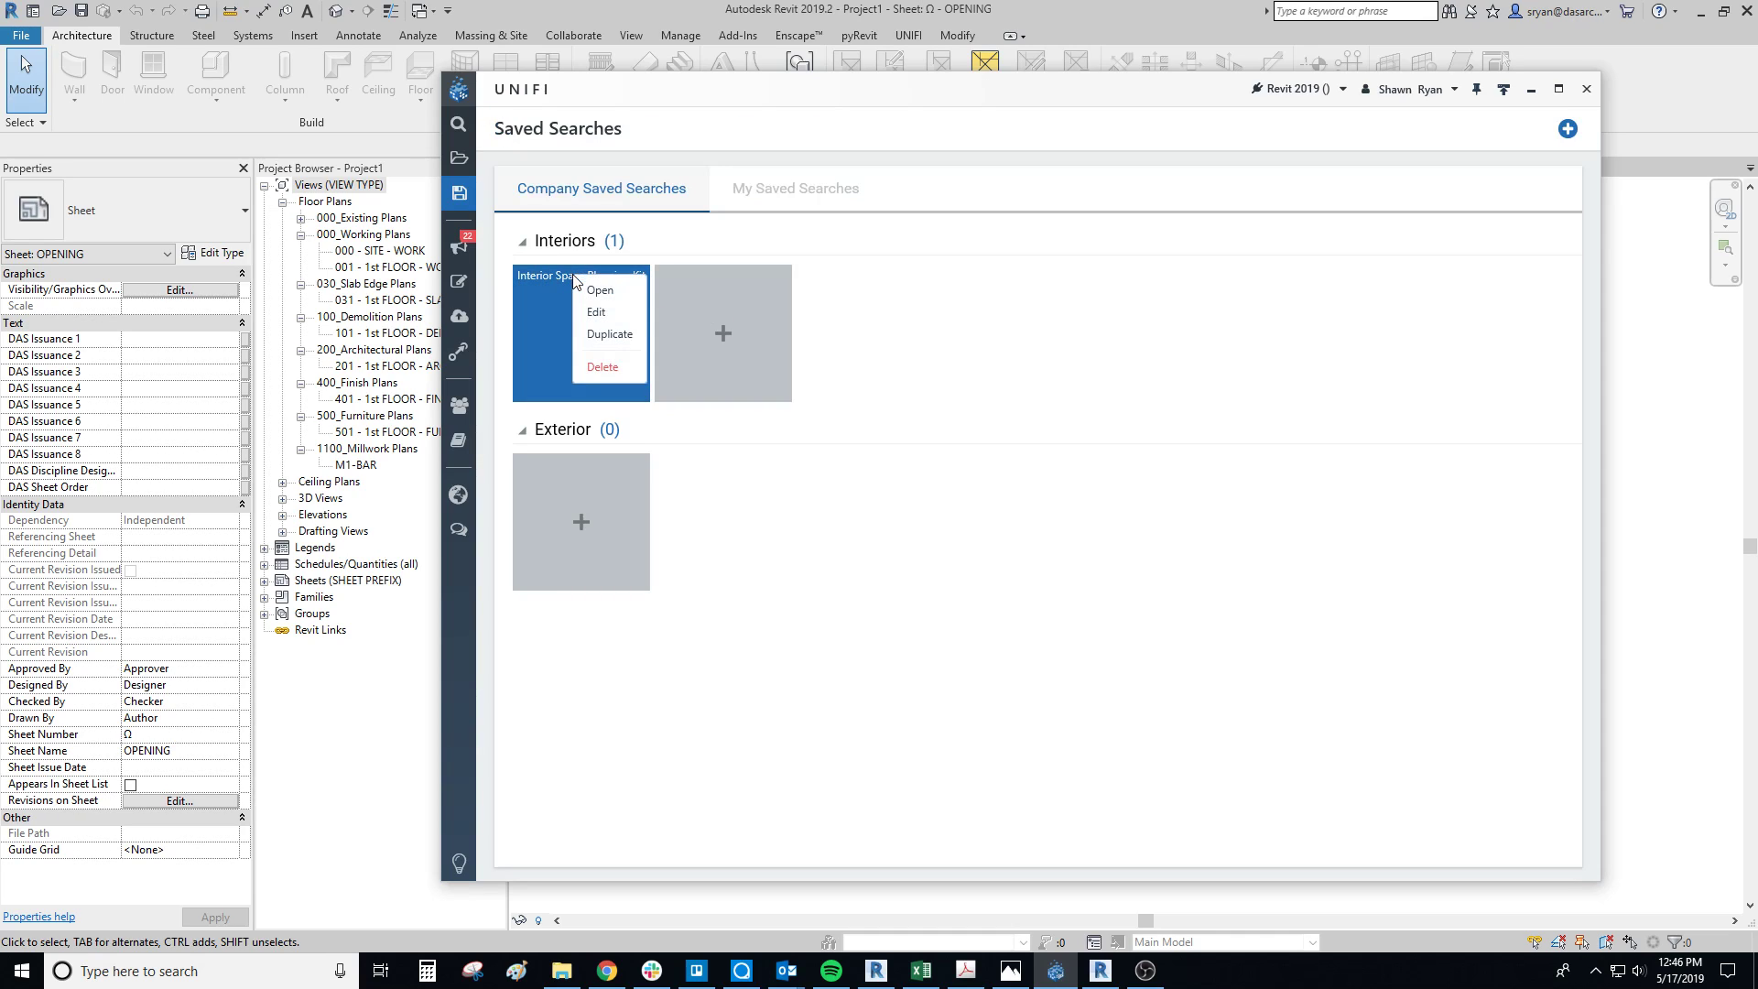
{"action": "left_click", "coordinate": [608, 313]}
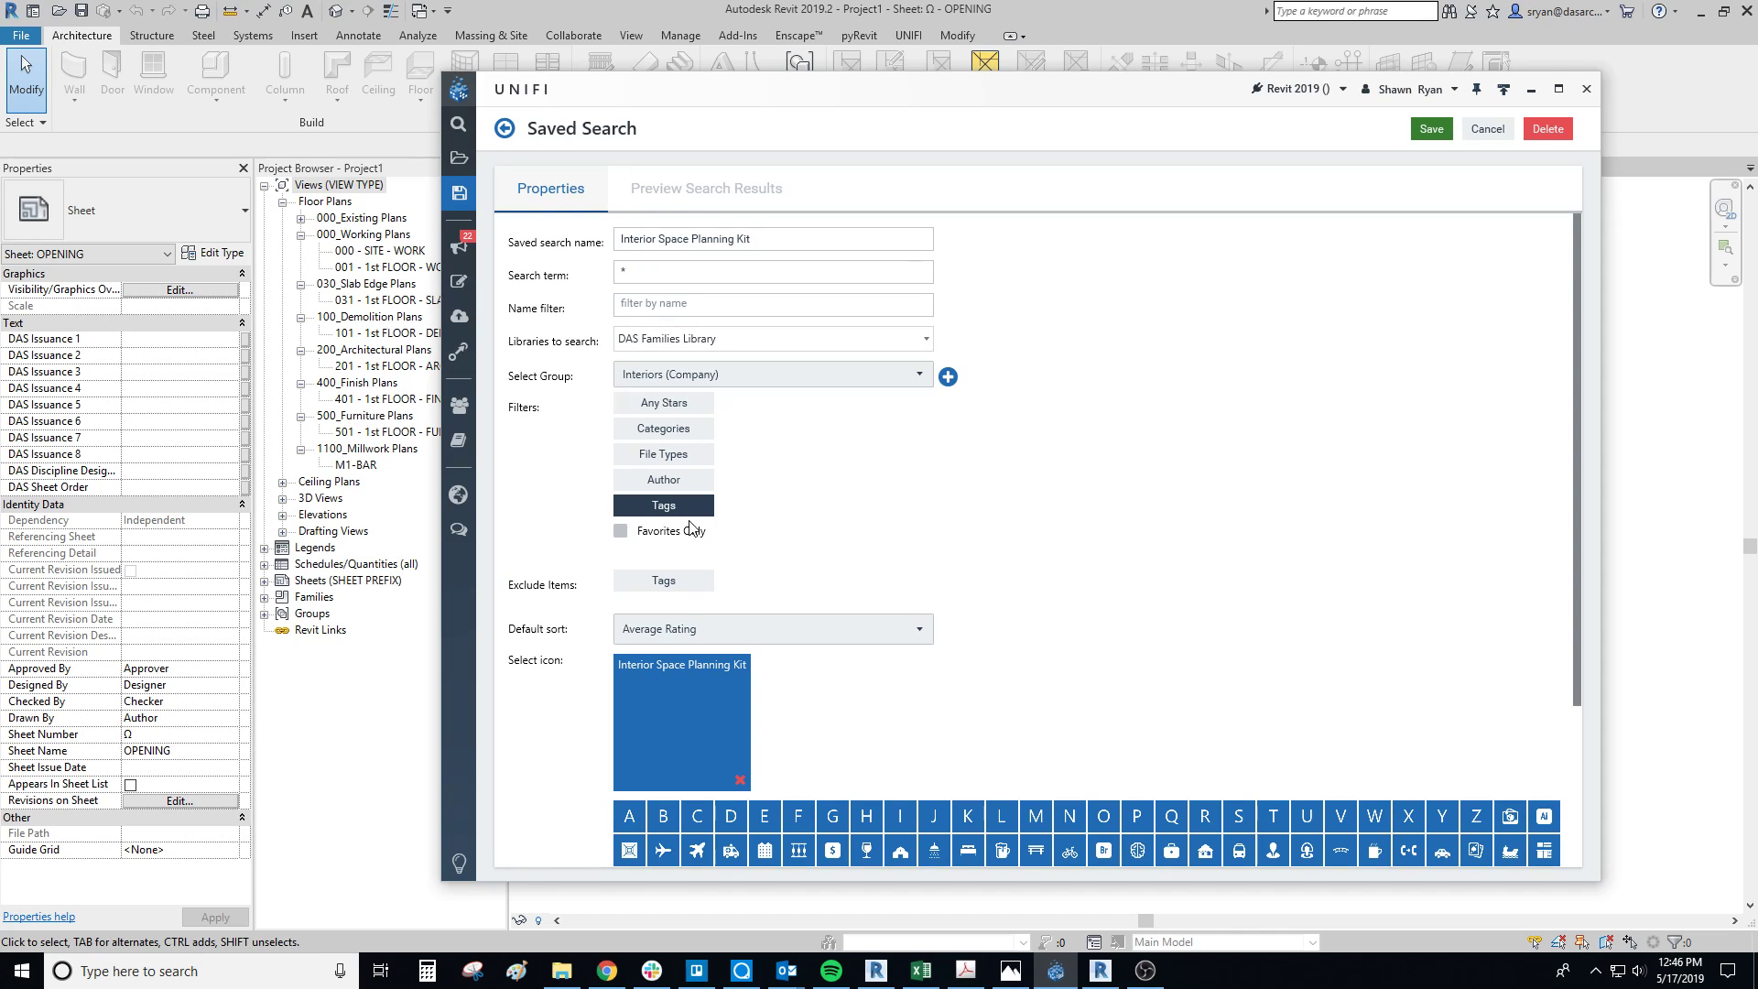
{"action": "left_click", "coordinate": [663, 504]}
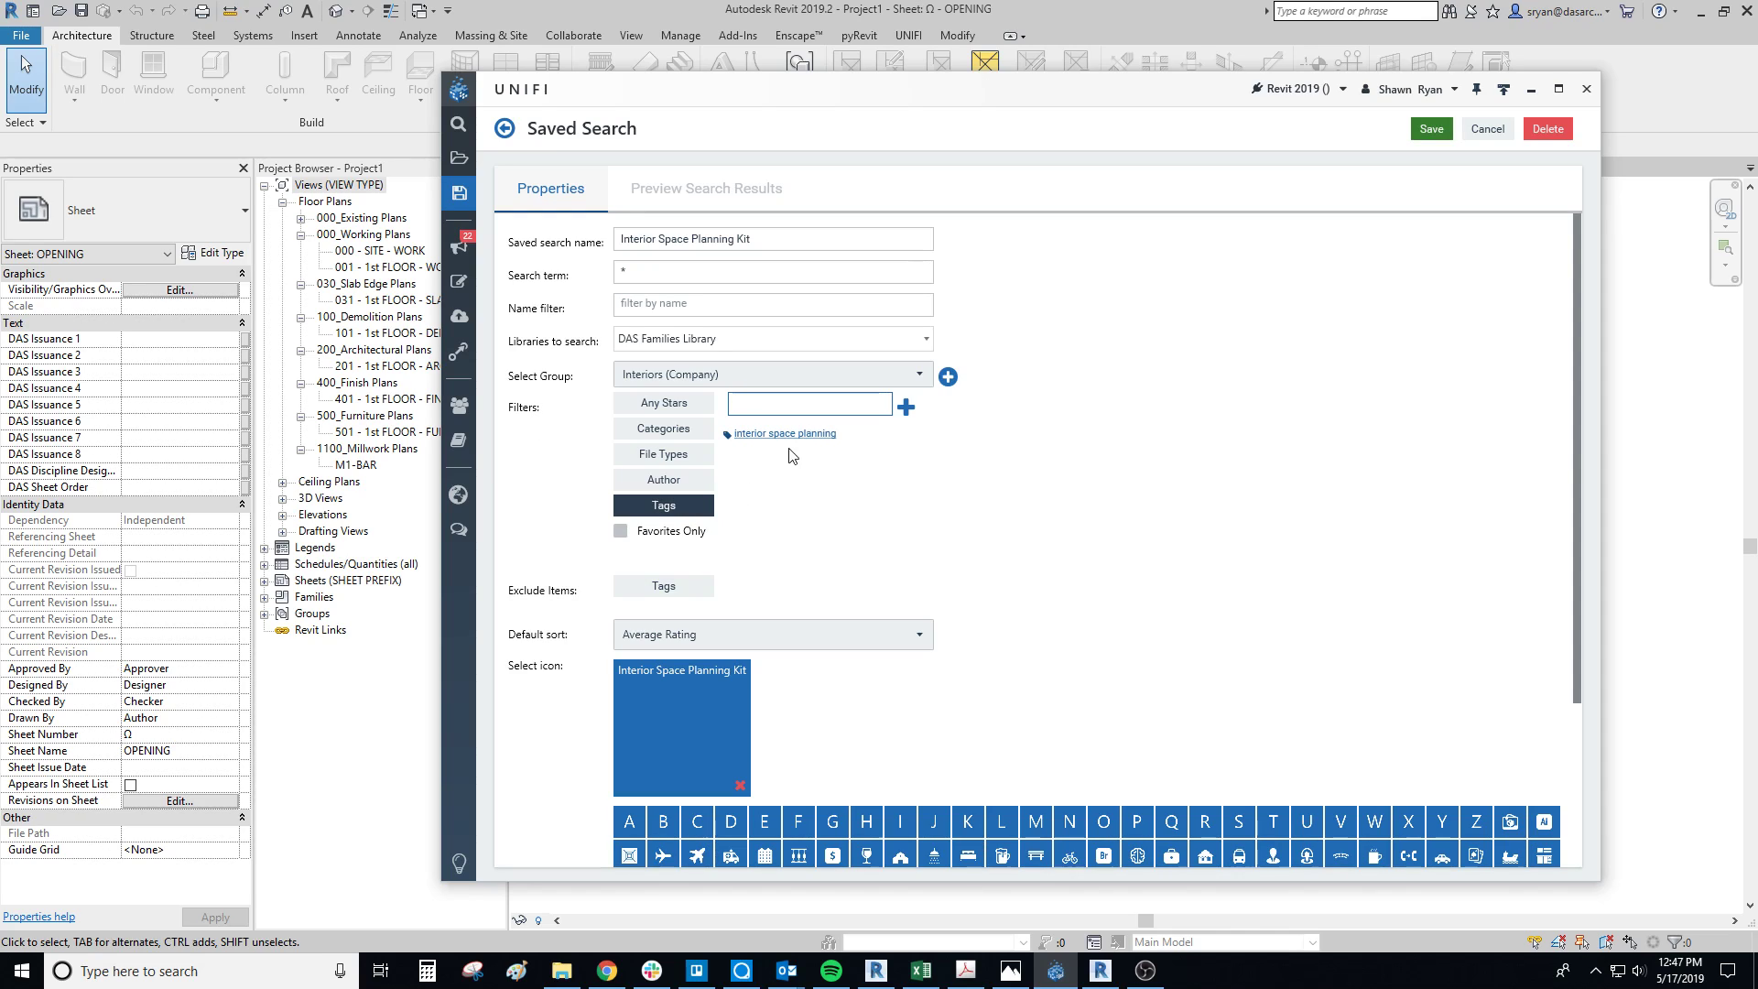
{"action": "left_click", "coordinate": [1490, 133]}
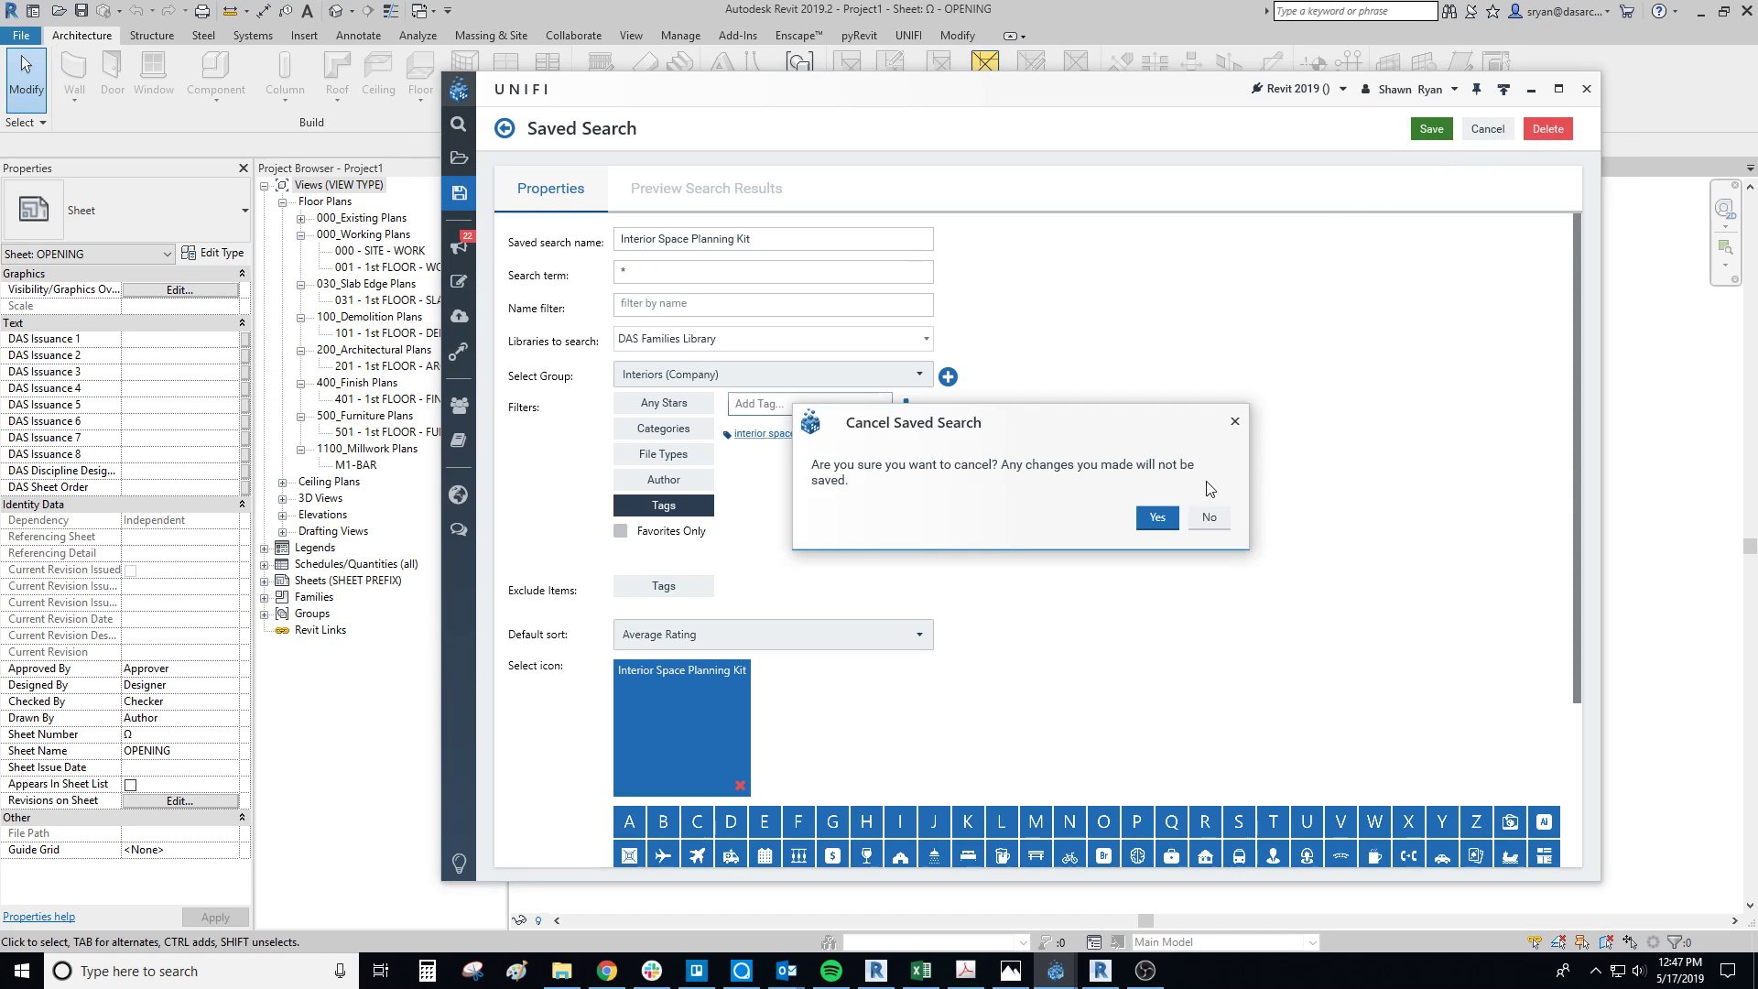
{"action": "left_click", "coordinate": [1158, 518]}
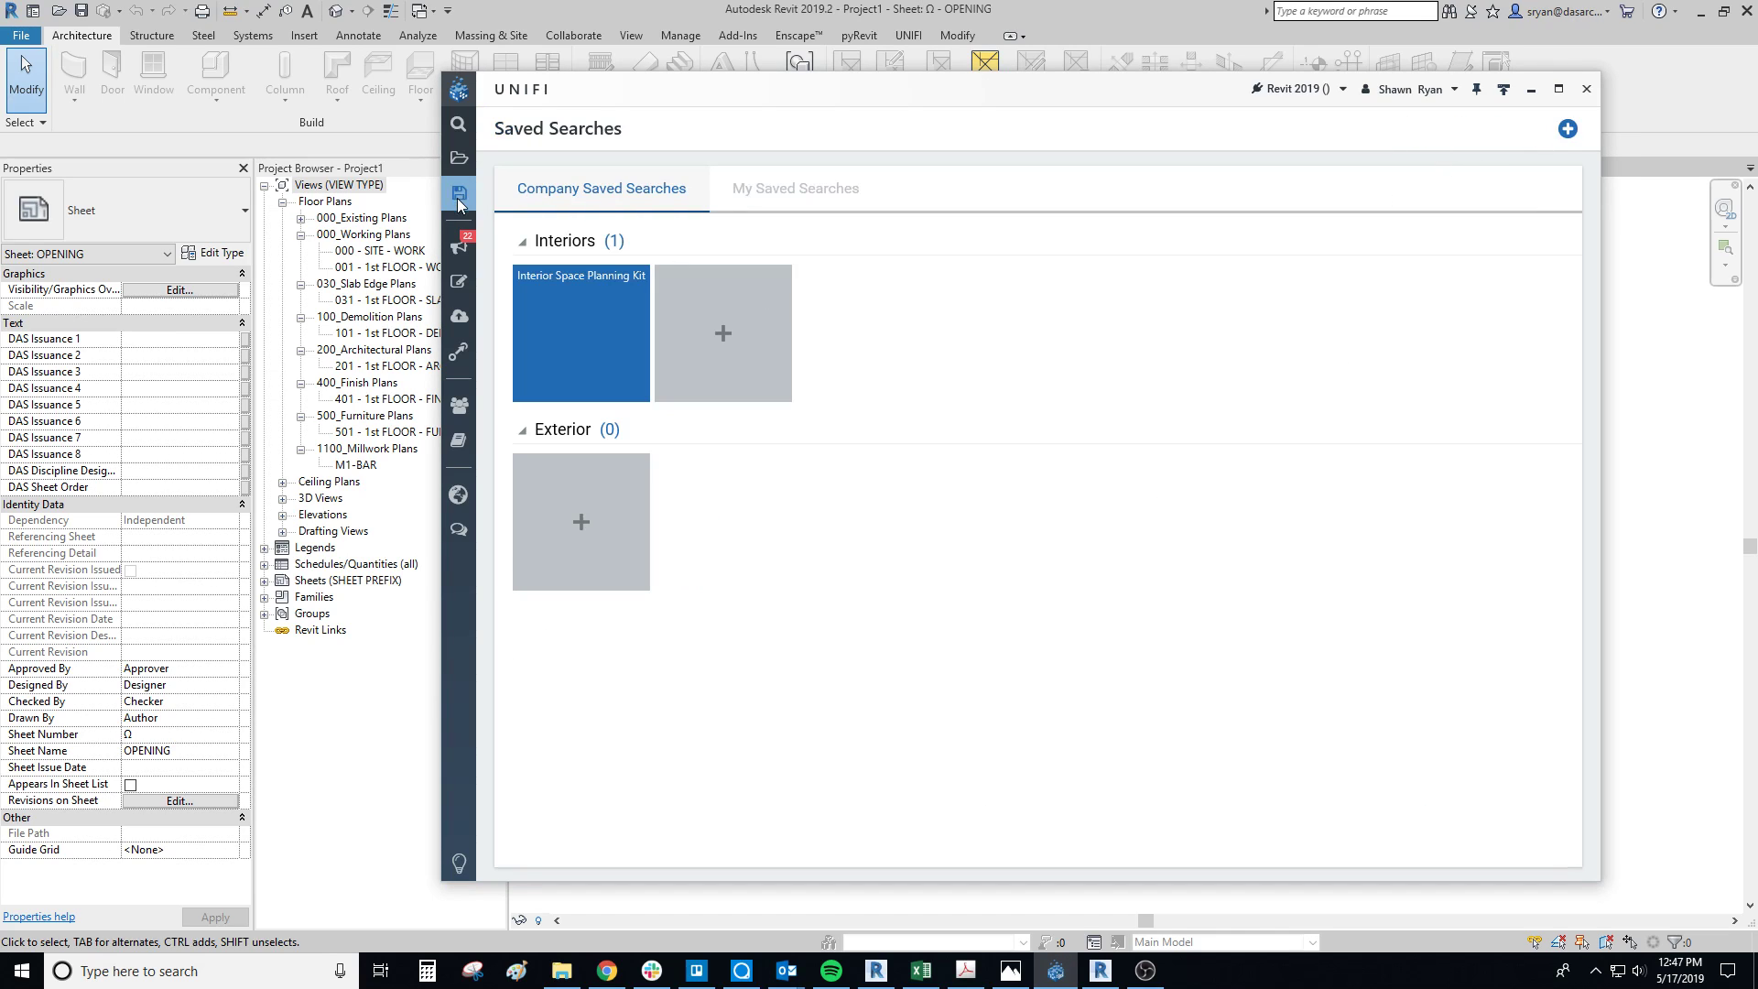
Browse the Furniture category of the DAS Families Library, examine the items' tags, and return to the saved searches
{"action": "left_click", "coordinate": [460, 159]}
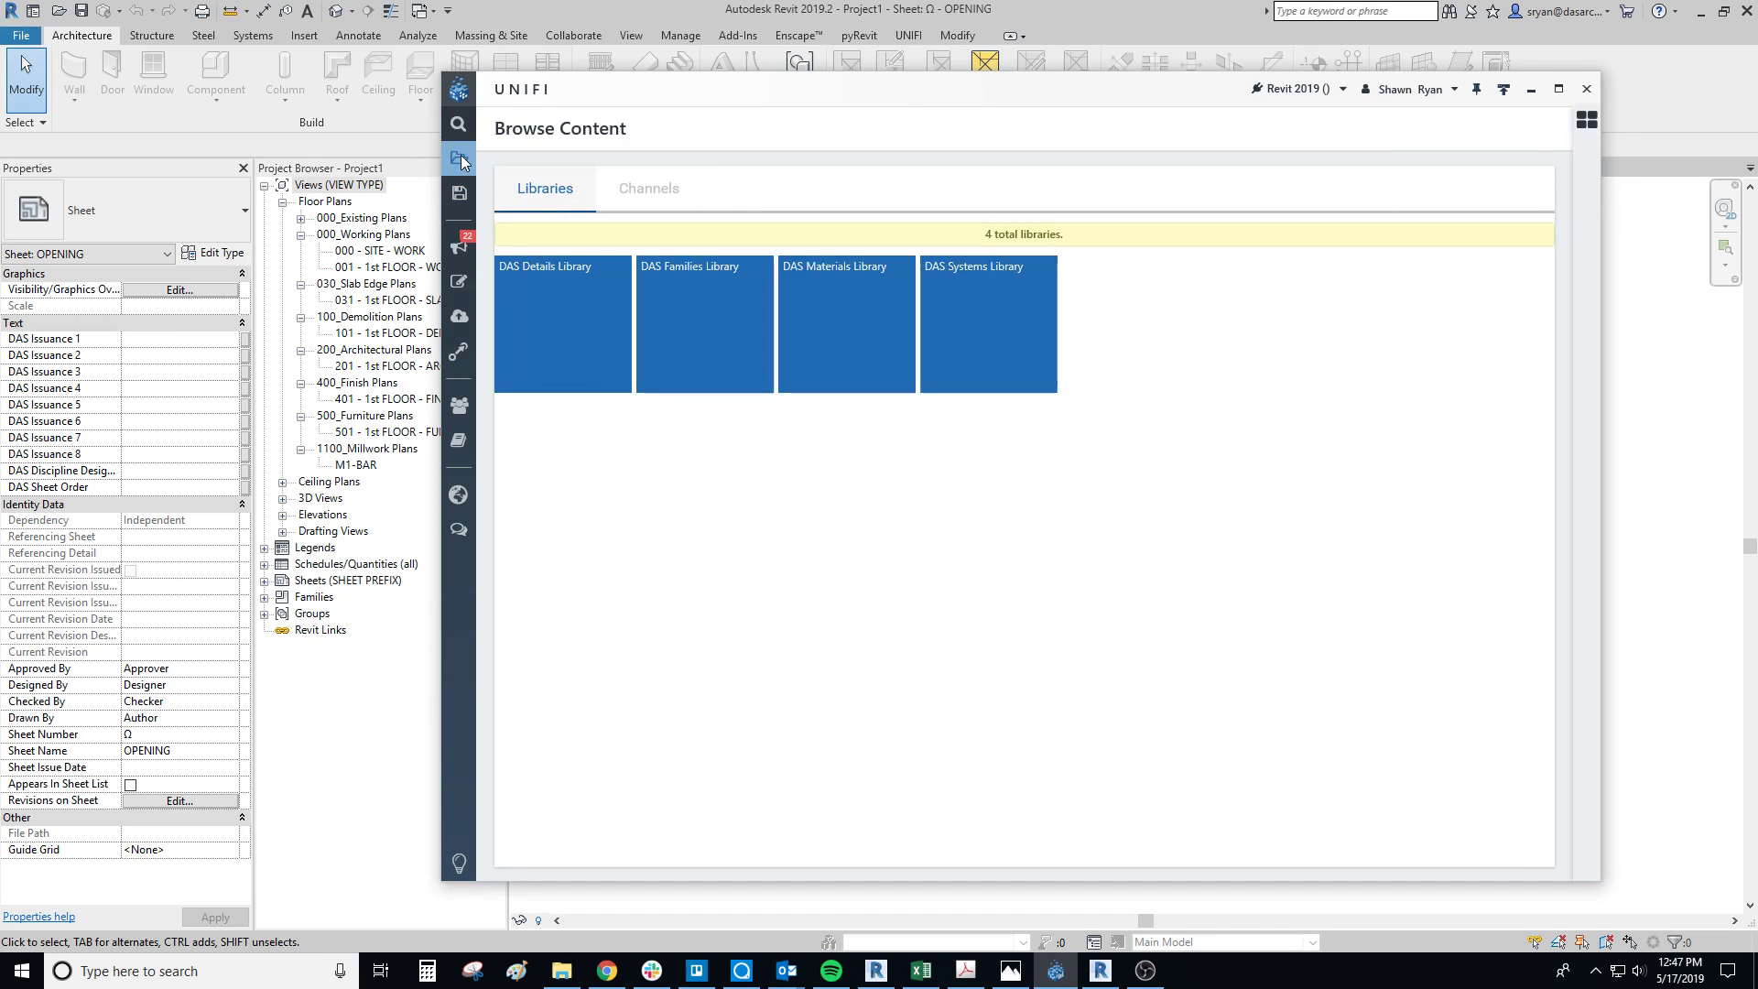
{"action": "left_click", "coordinate": [688, 264]}
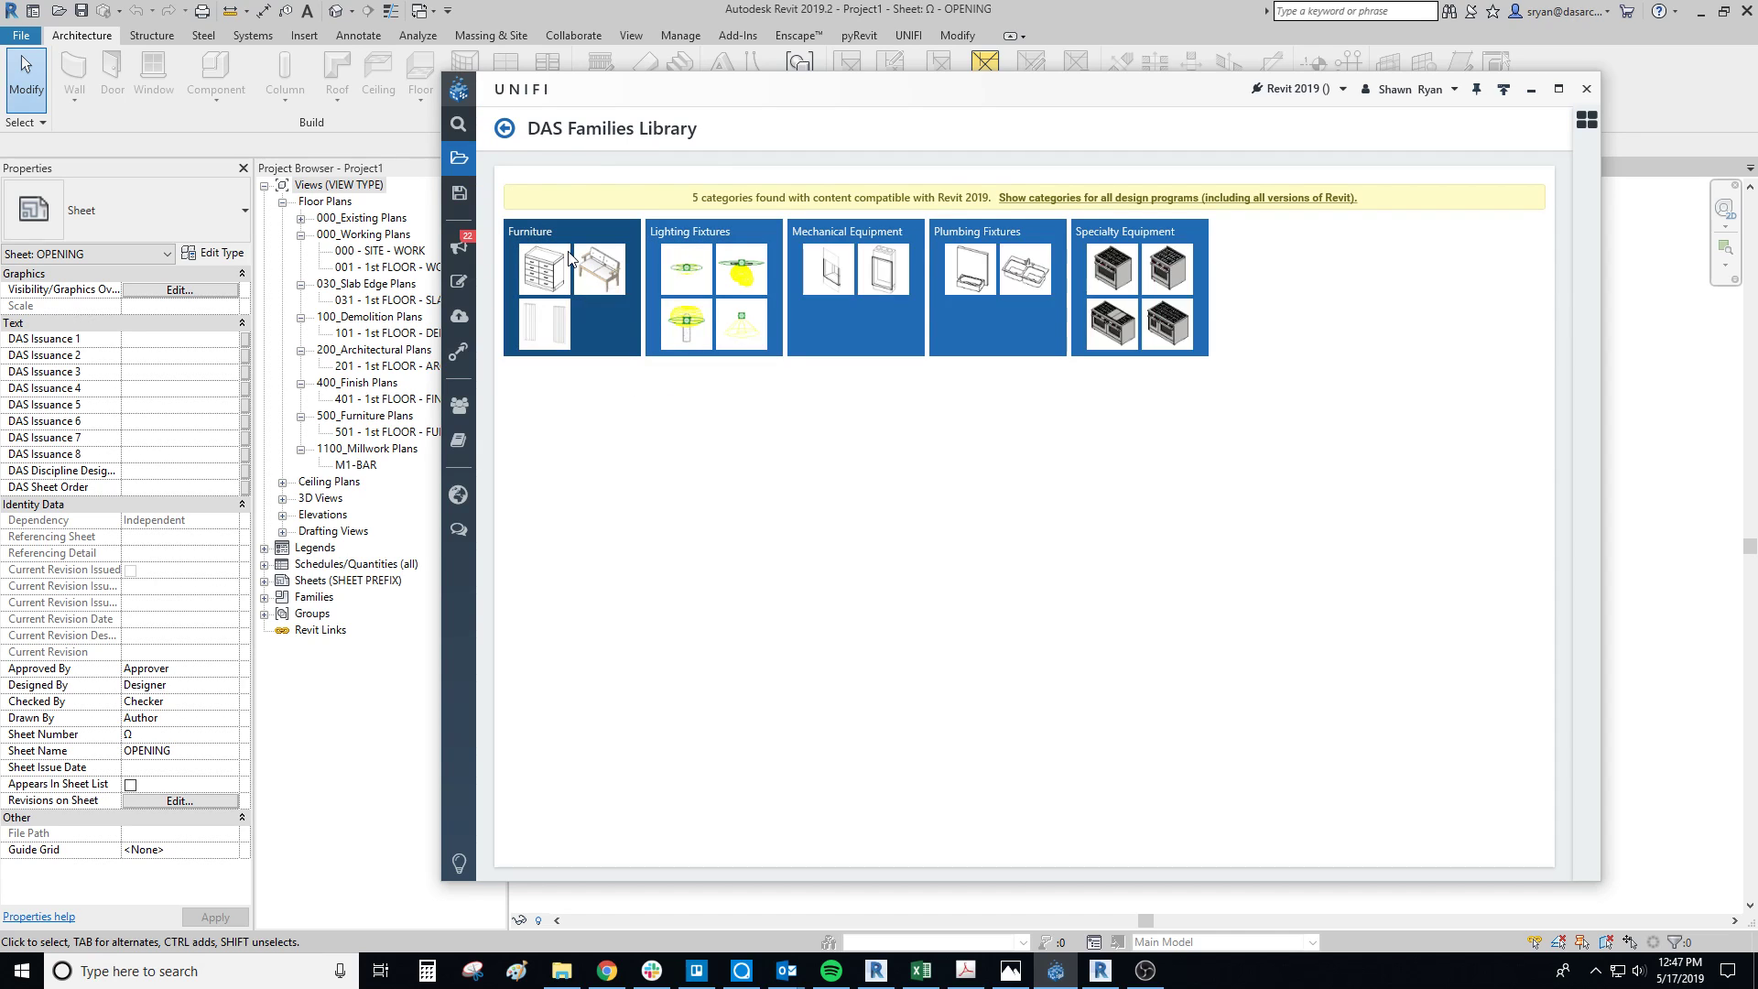
{"action": "left_click", "coordinate": [568, 259]}
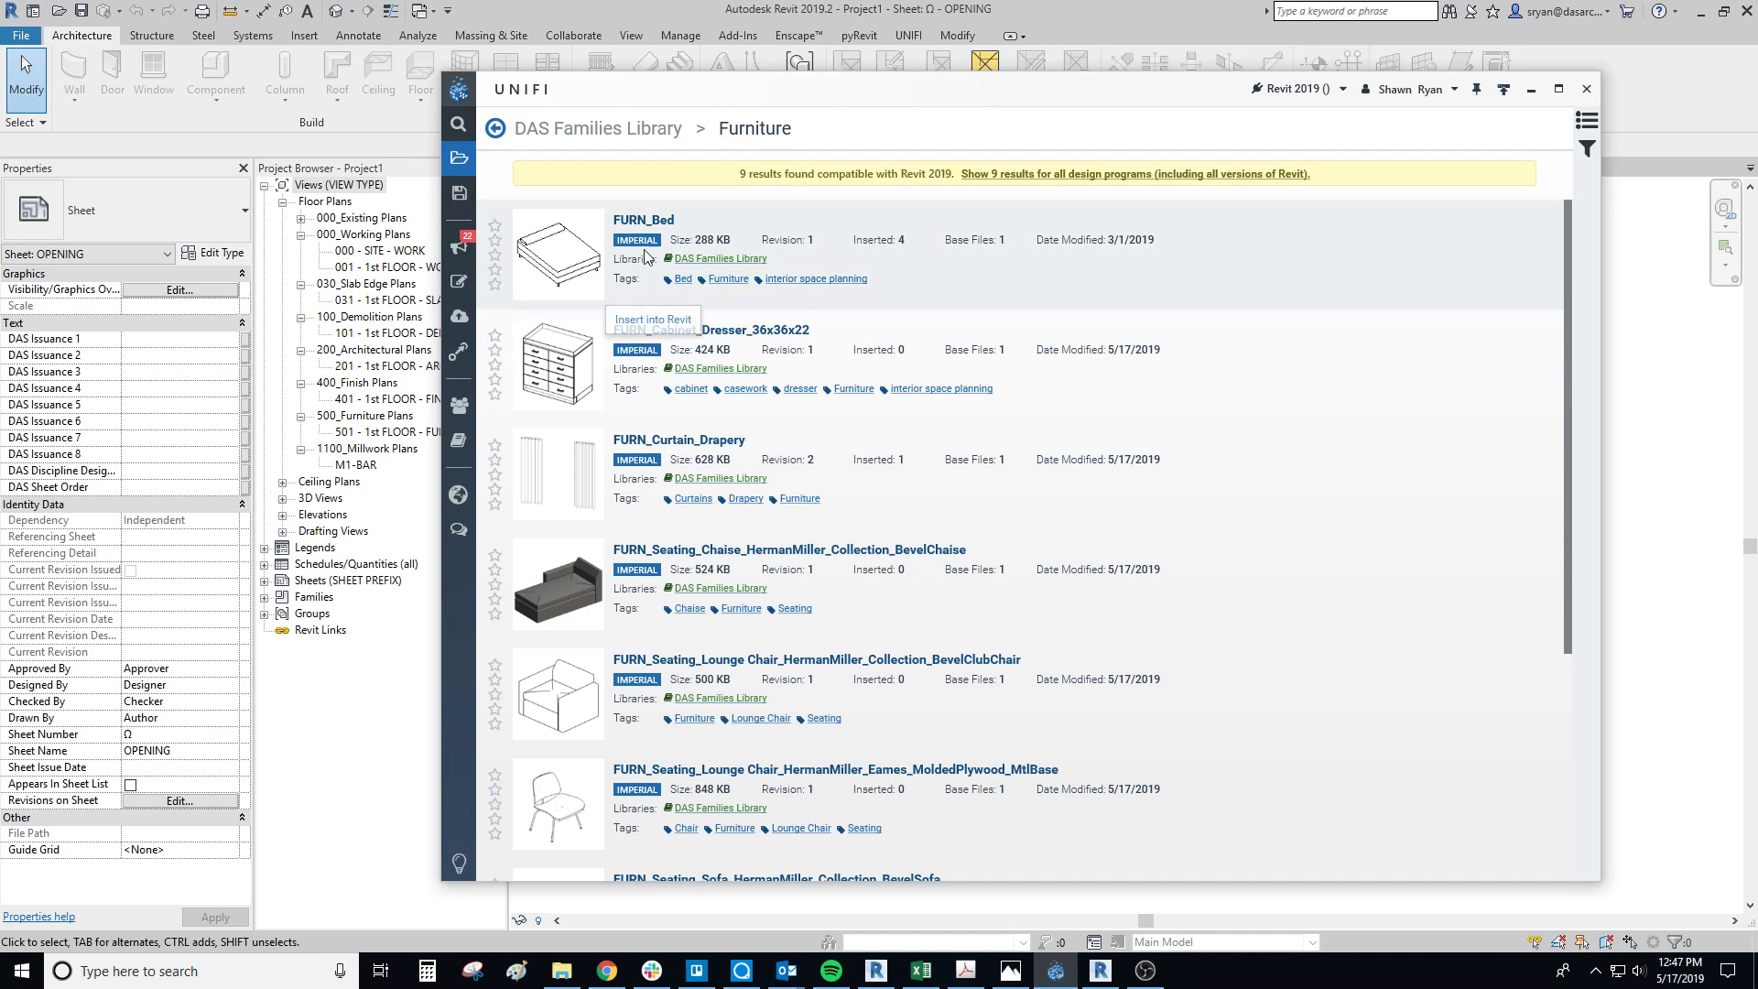
{"action": "scroll", "coordinate": [590, 286], "scroll_direction": "down", "scroll_amount": 3}
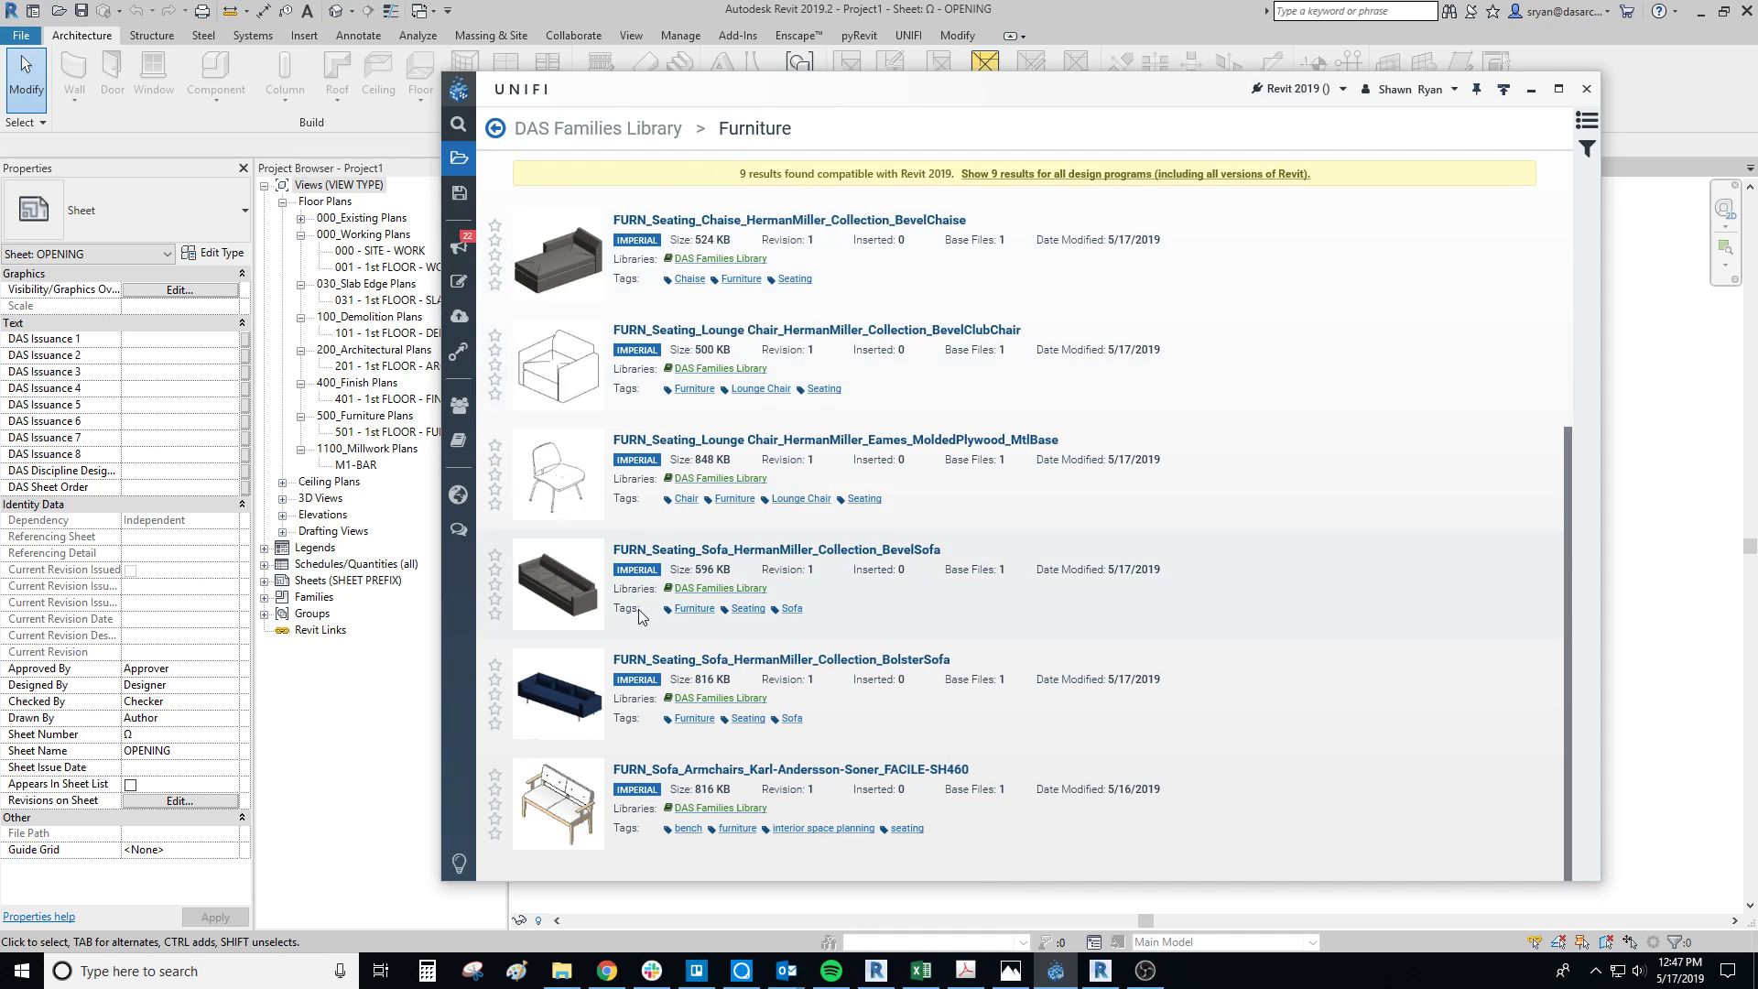
{"action": "scroll", "coordinate": [583, 364], "scroll_direction": "up", "scroll_amount": 3}
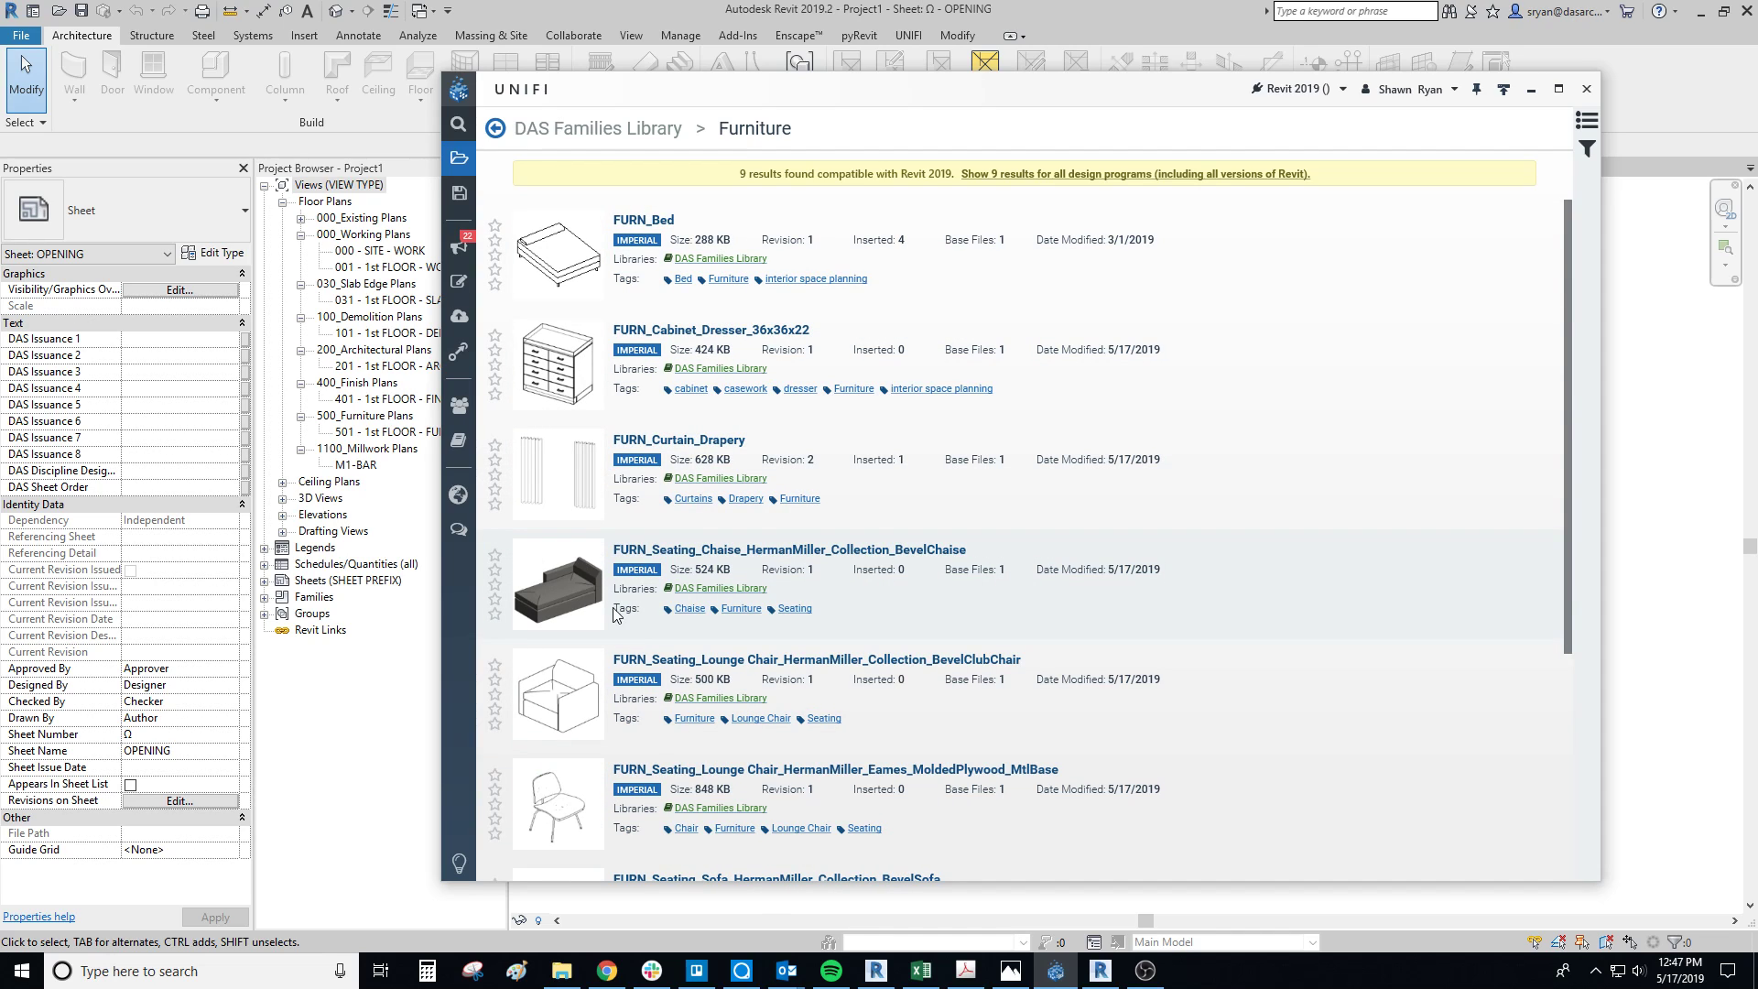
{"action": "scroll", "coordinate": [616, 619], "scroll_direction": "down", "scroll_amount": 3}
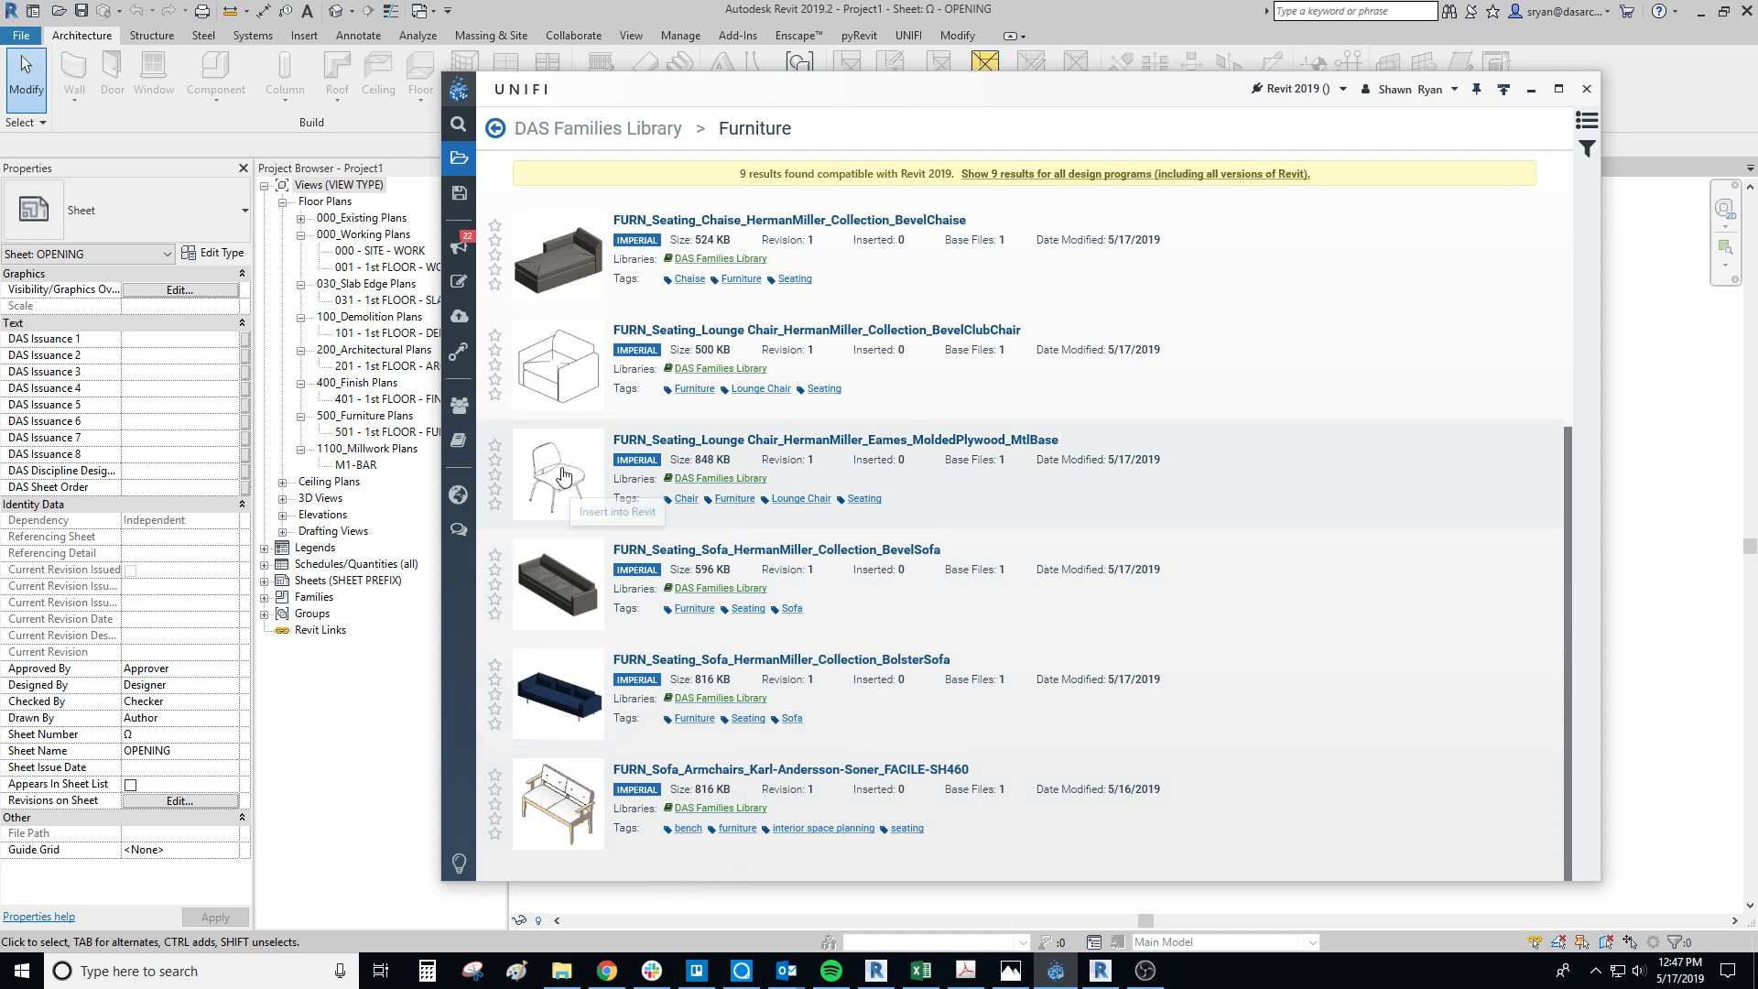
{"action": "left_click", "coordinate": [458, 192]}
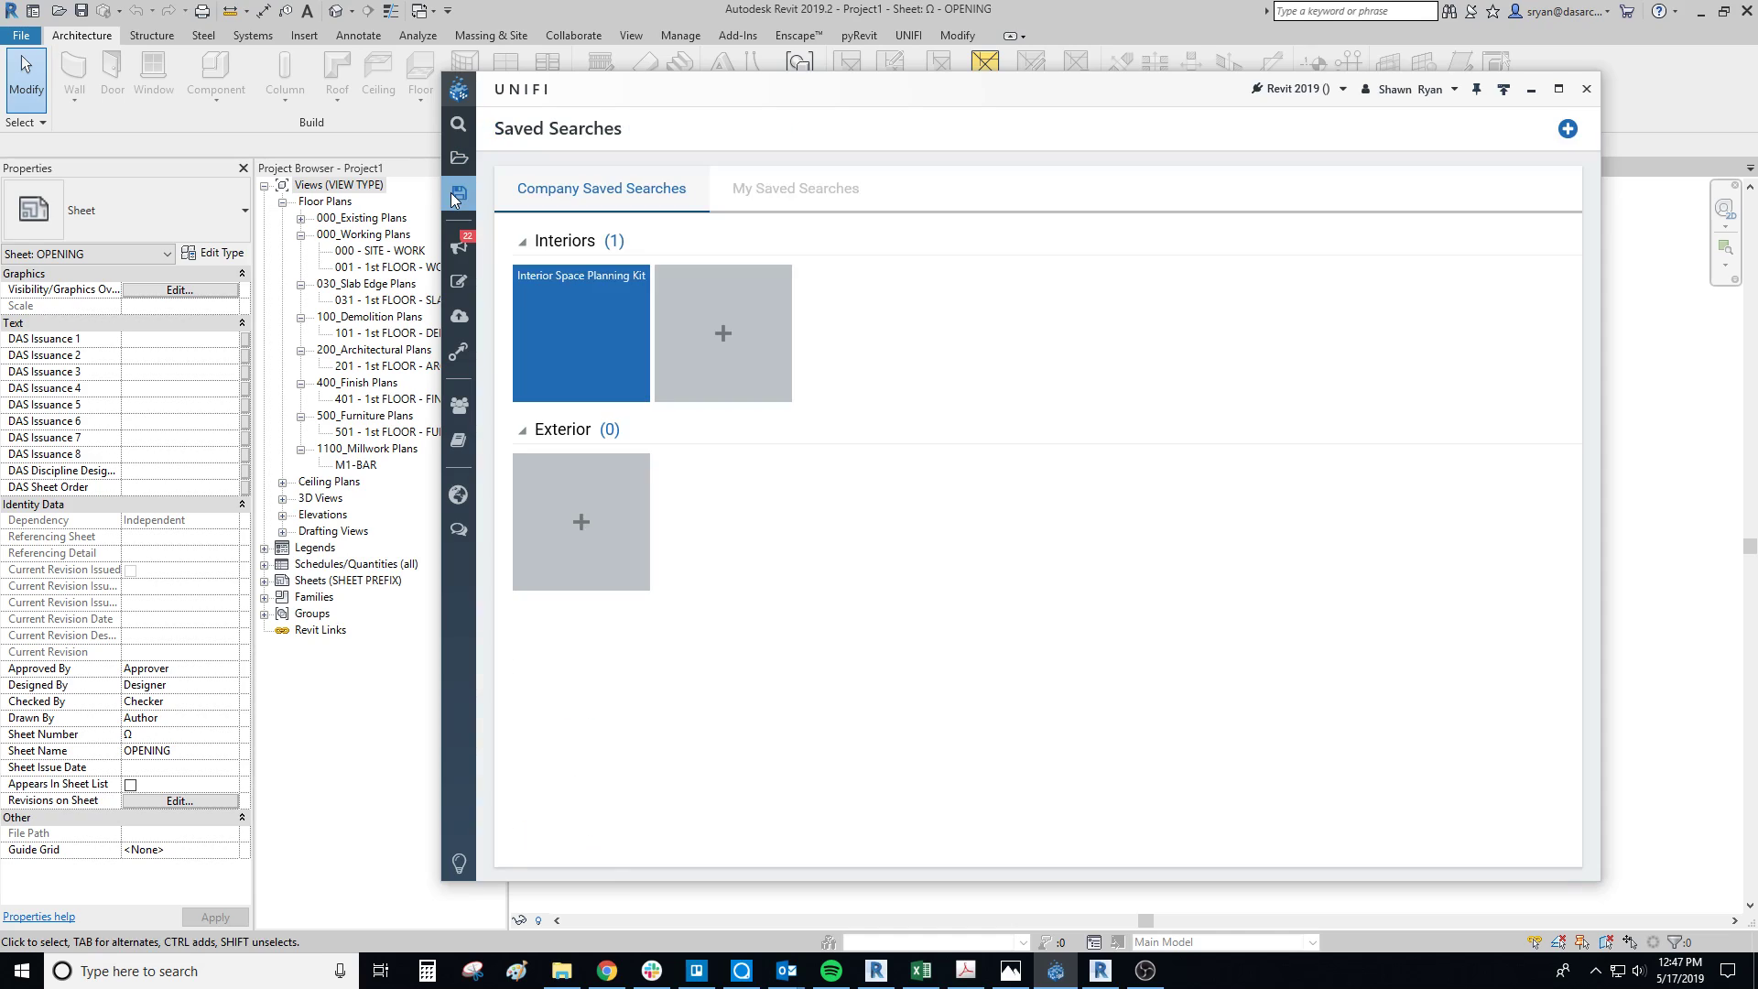